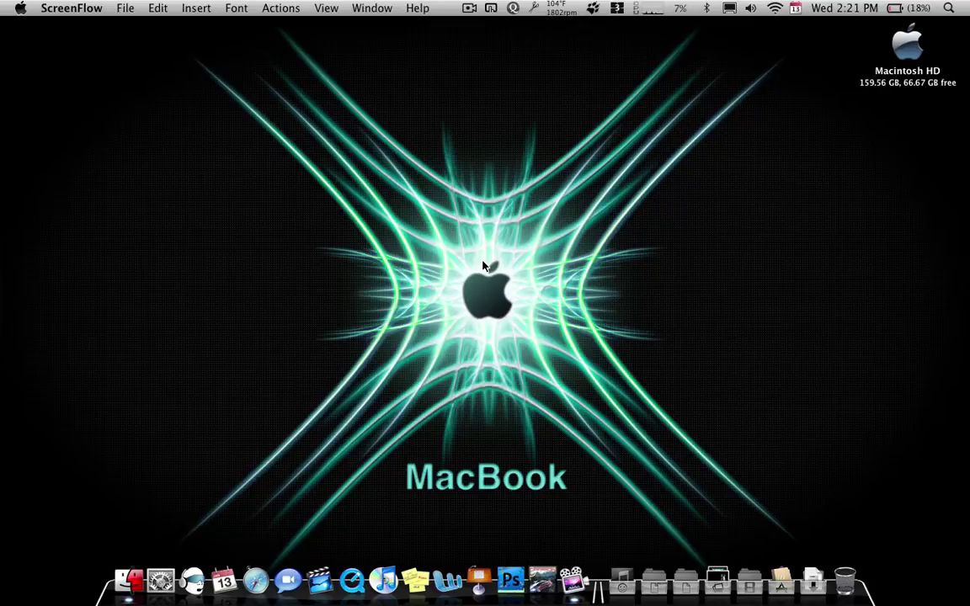
# Open the BetterTouchTool preferences.
pyautogui.click(470, 161)
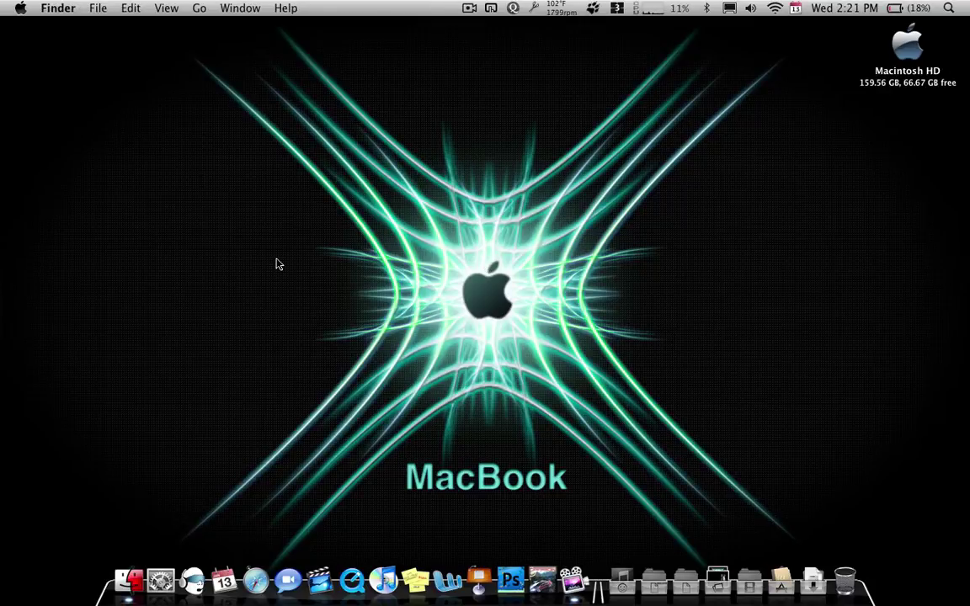
pyautogui.click(493, 8)
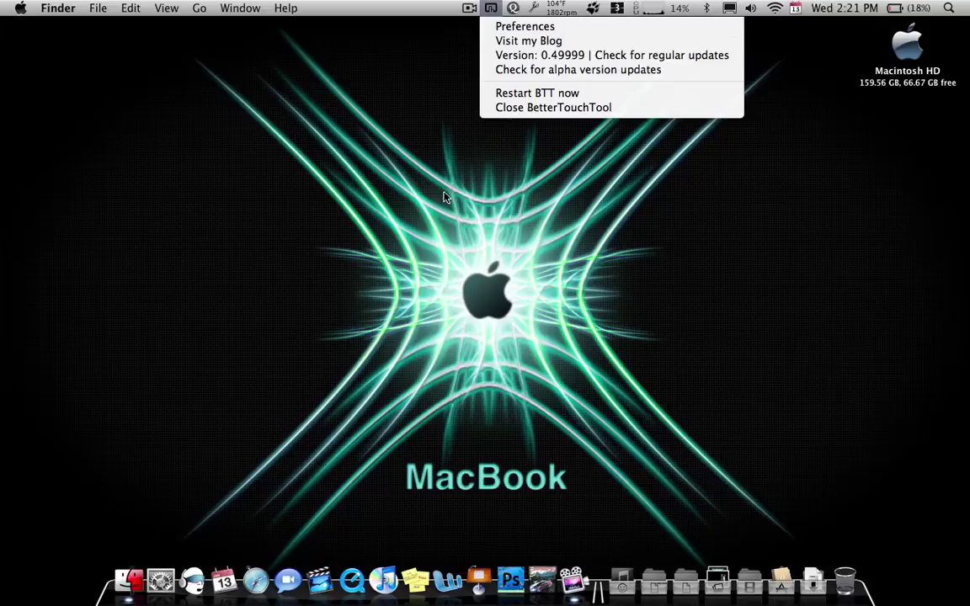
pyautogui.click(434, 212)
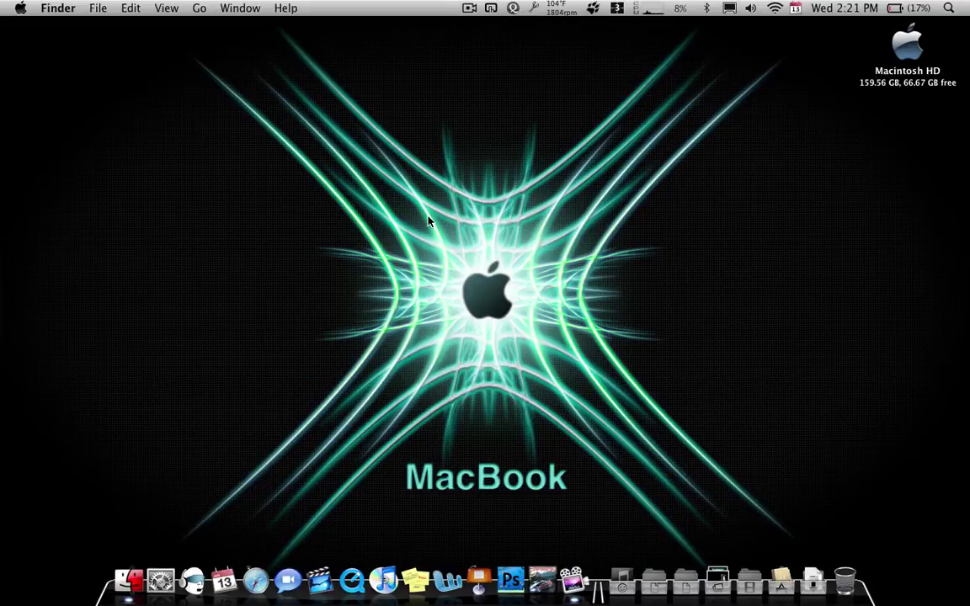
pyautogui.click(491, 7)
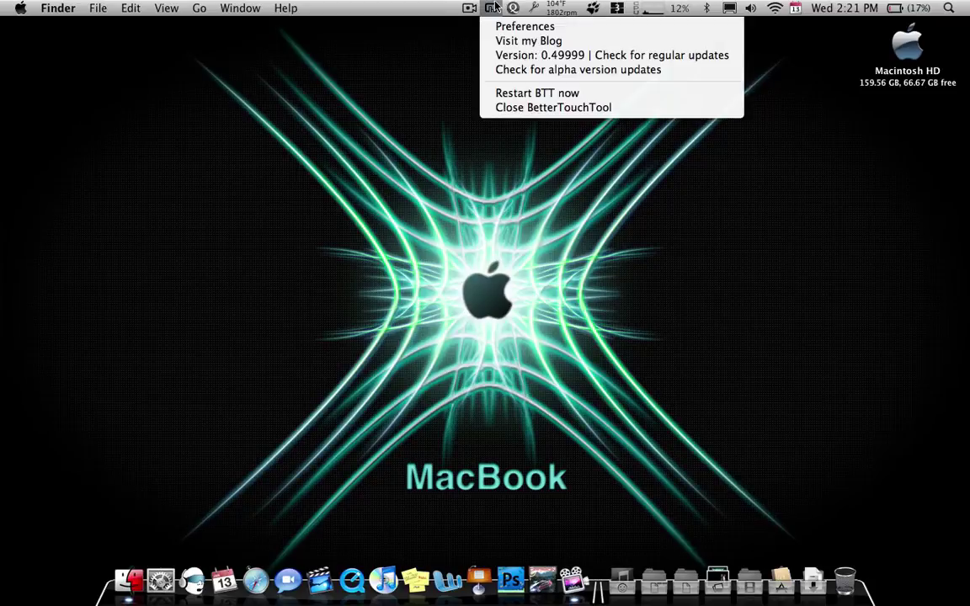
pyautogui.click(524, 26)
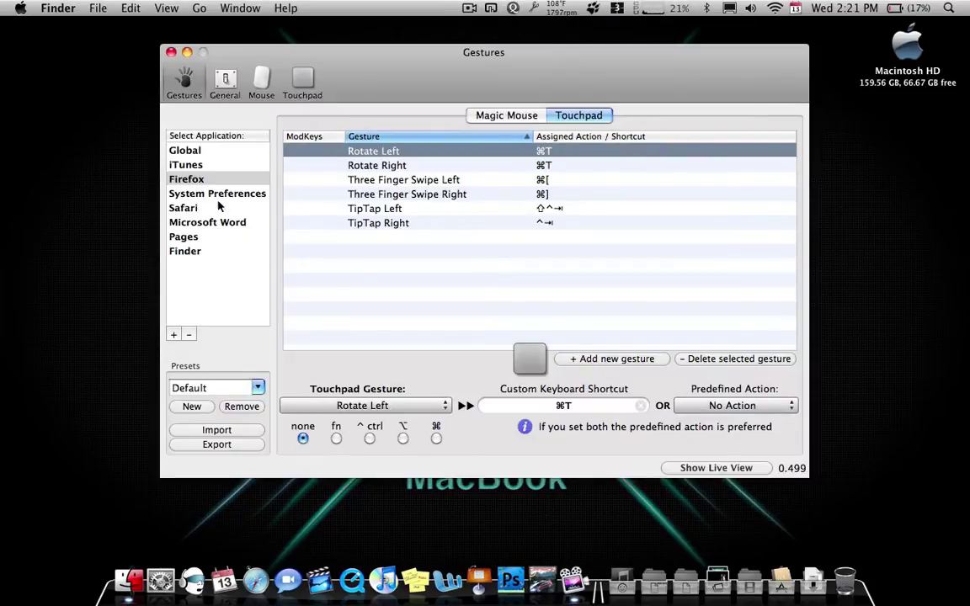
# Review the touchpad gestures assigned to each listed application, ending with the full list of Global gestures.
pyautogui.click(178, 154)
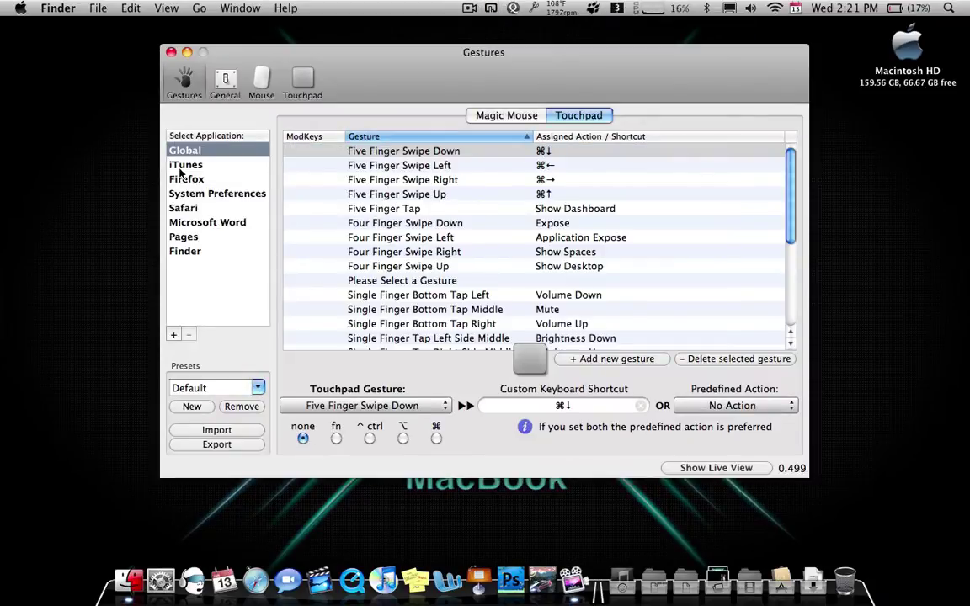
pyautogui.click(193, 253)
pyautogui.click(188, 237)
pyautogui.click(184, 222)
pyautogui.click(179, 196)
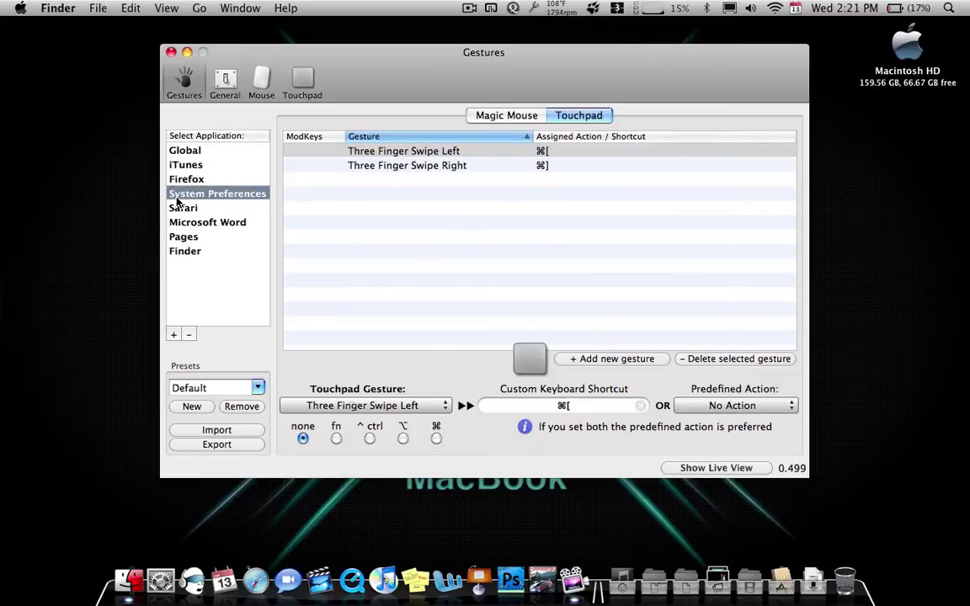
pyautogui.click(177, 206)
pyautogui.click(179, 178)
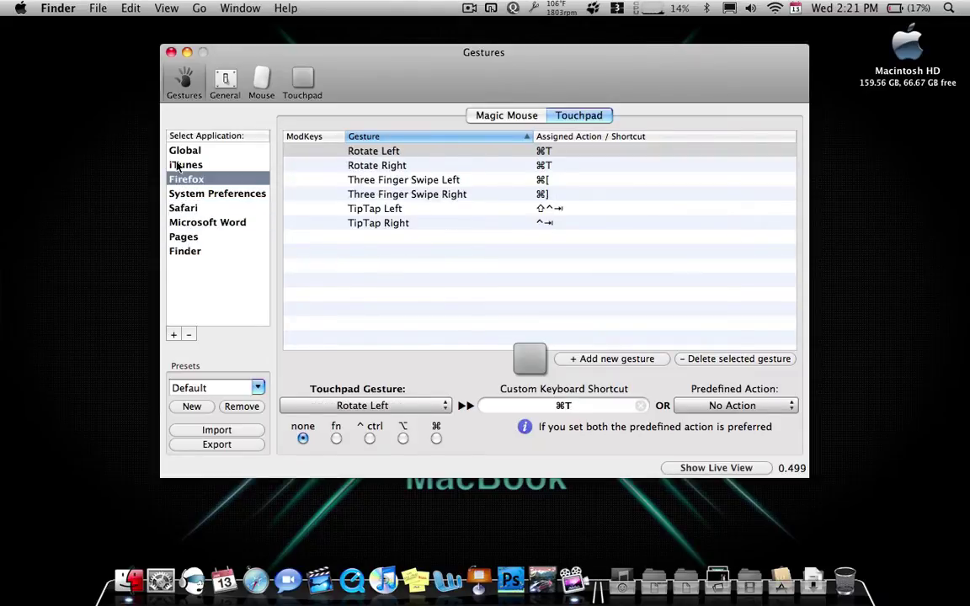
pyautogui.click(178, 165)
pyautogui.click(180, 151)
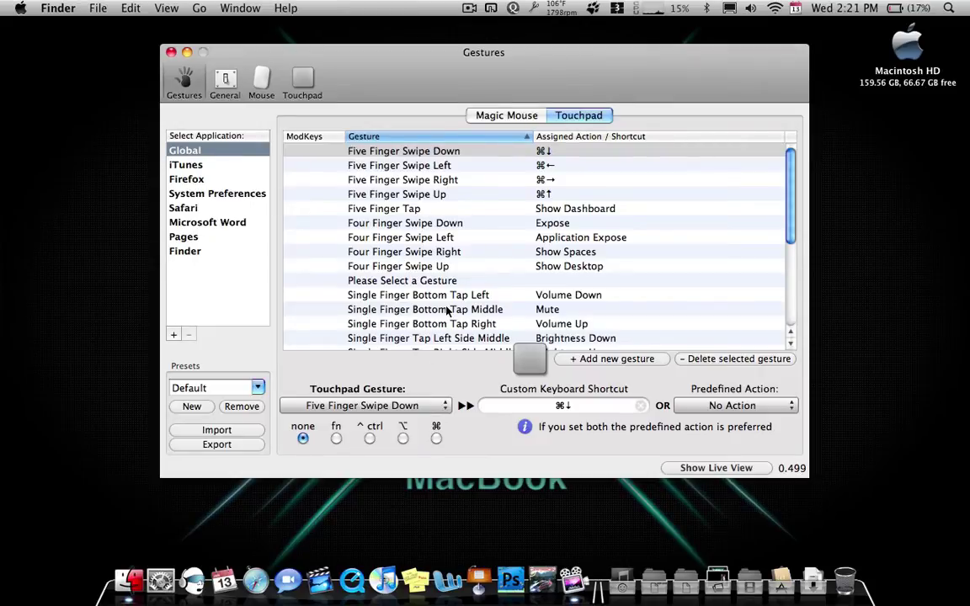
pyautogui.scroll(-6, 446, 310)
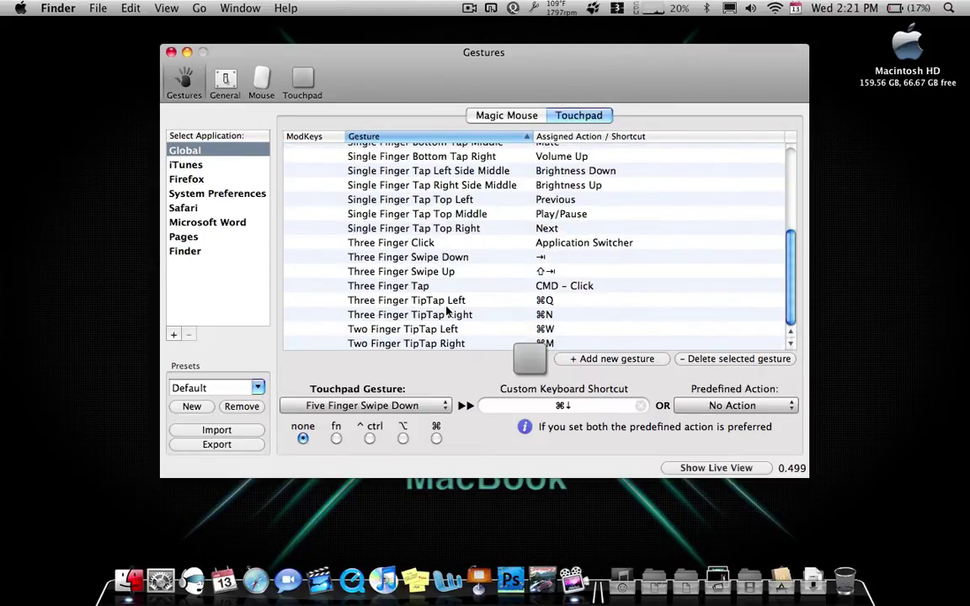
pyautogui.scroll(6, 492, 263)
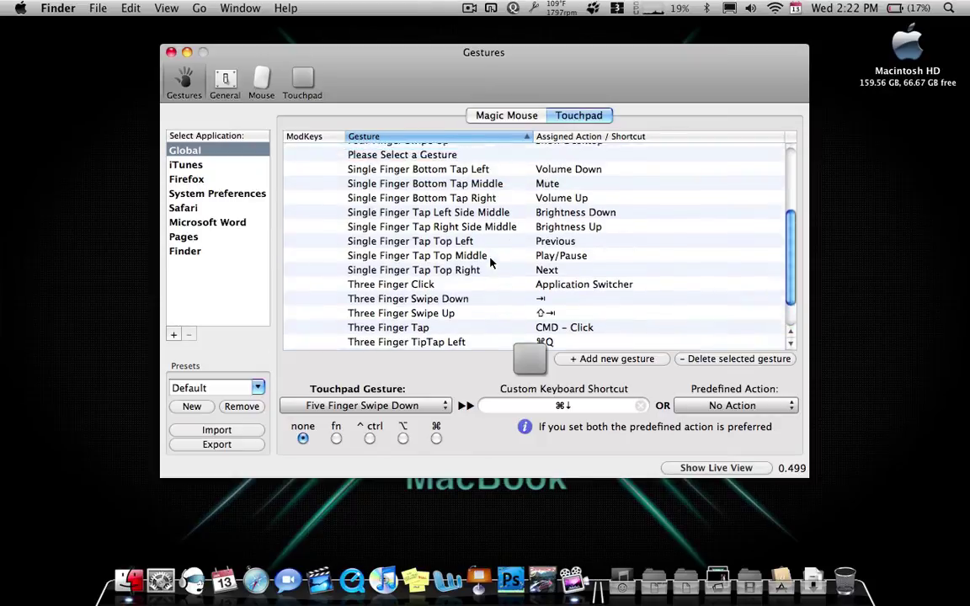
pyautogui.scroll(-6, 491, 263)
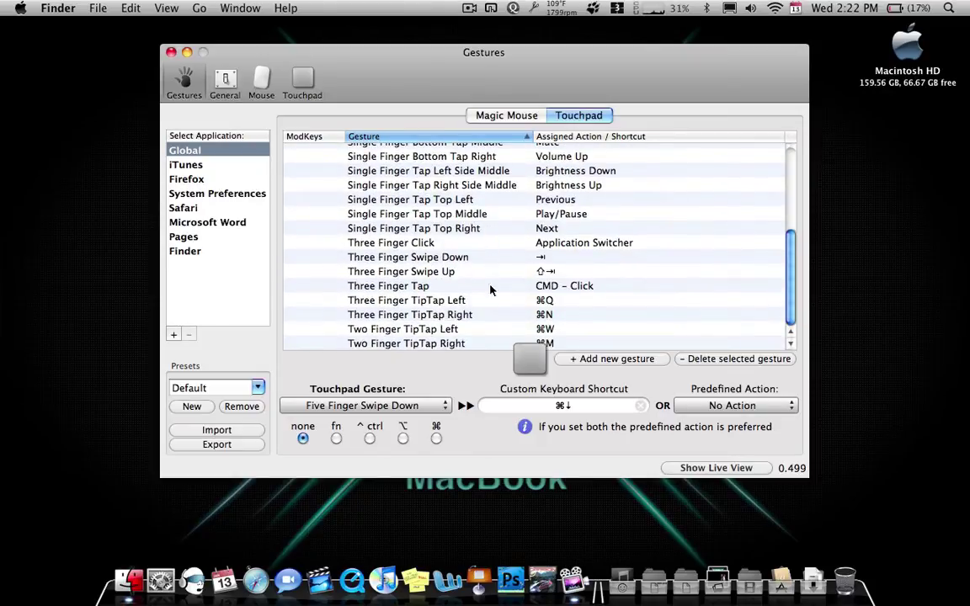
# Add a new touchpad gesture entry to Global and look through the available gesture types without choosing one.
pyautogui.click(648, 360)
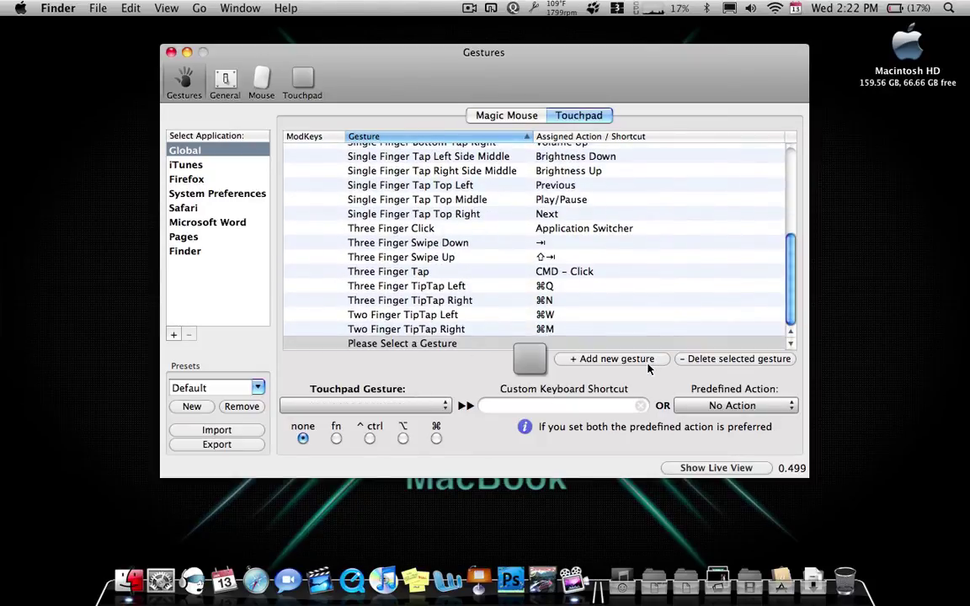
pyautogui.click(384, 406)
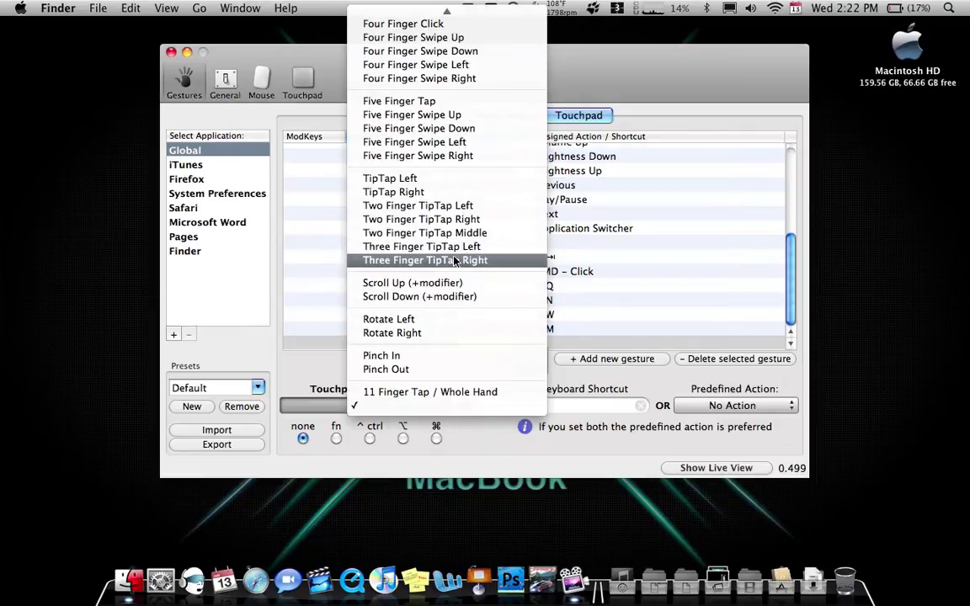
pyautogui.scroll(8, 454, 260)
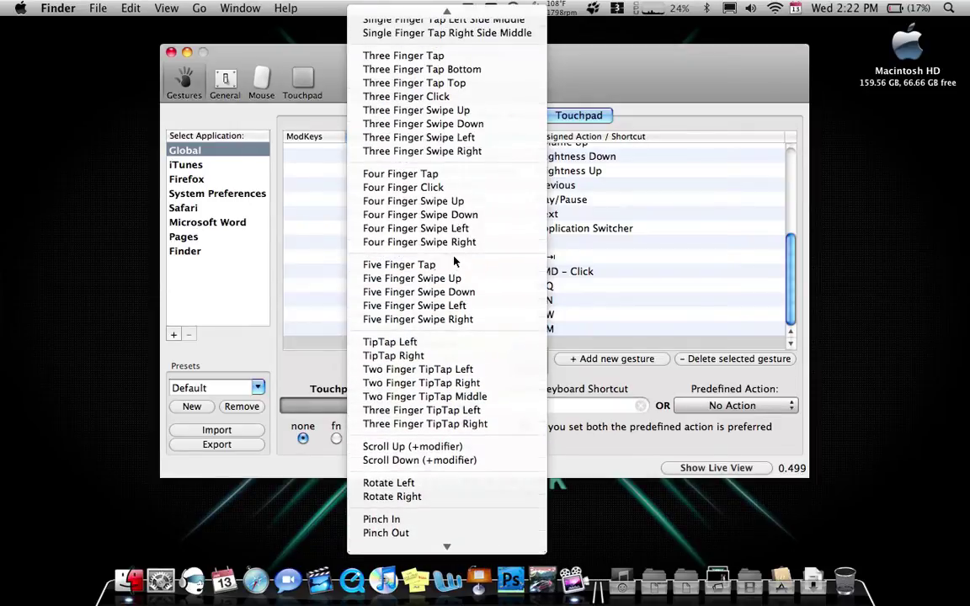
pyautogui.scroll(4, 454, 261)
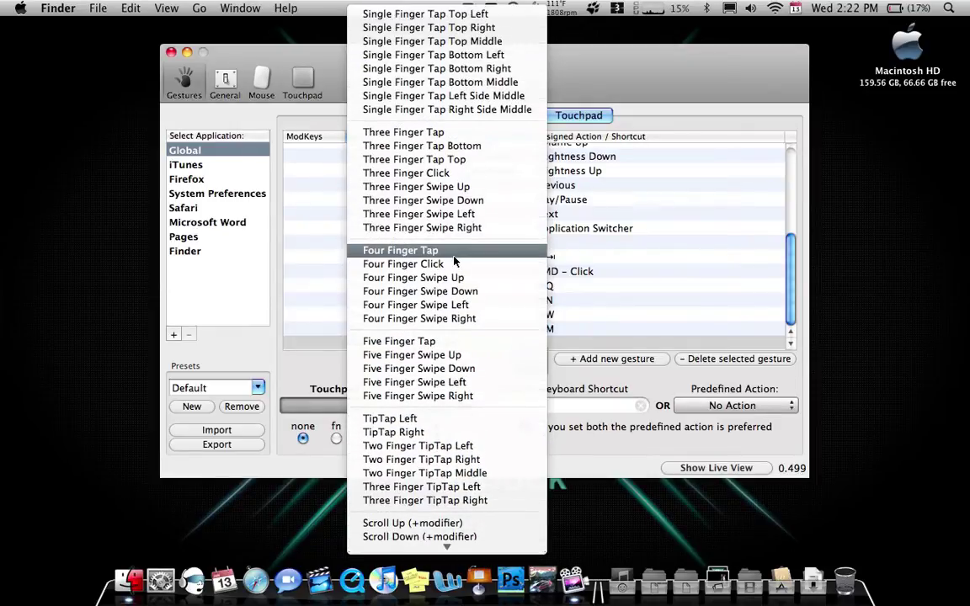
pyautogui.click(612, 363)
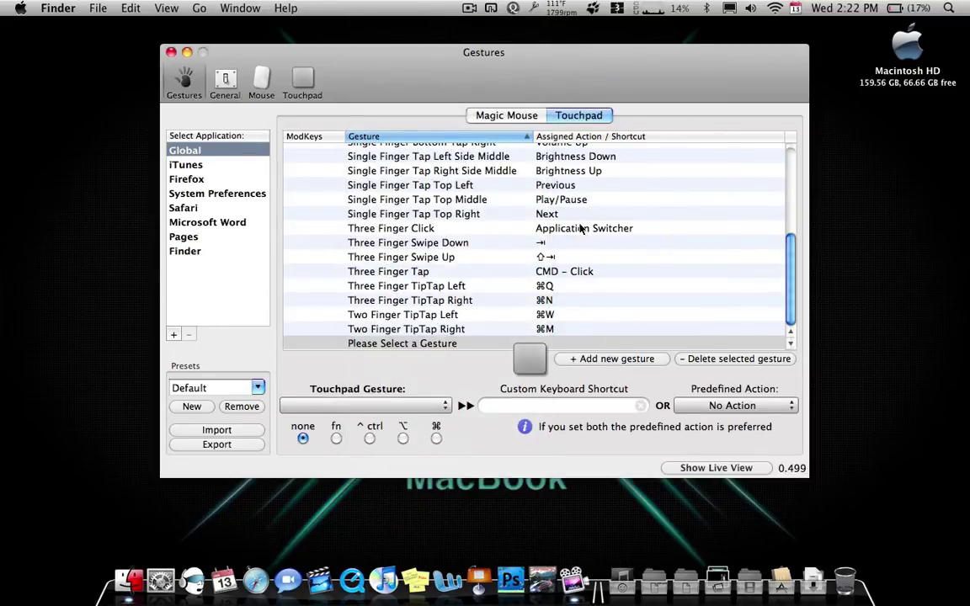
# Look through the predefined actions available for the new gesture, leaving its action at No Action.
pyautogui.click(589, 411)
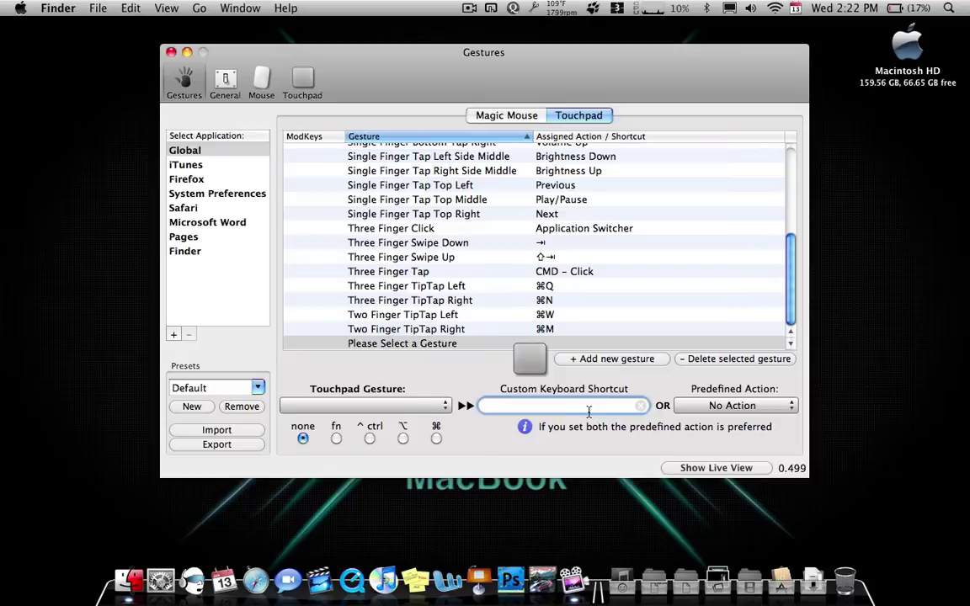
pyautogui.click(714, 405)
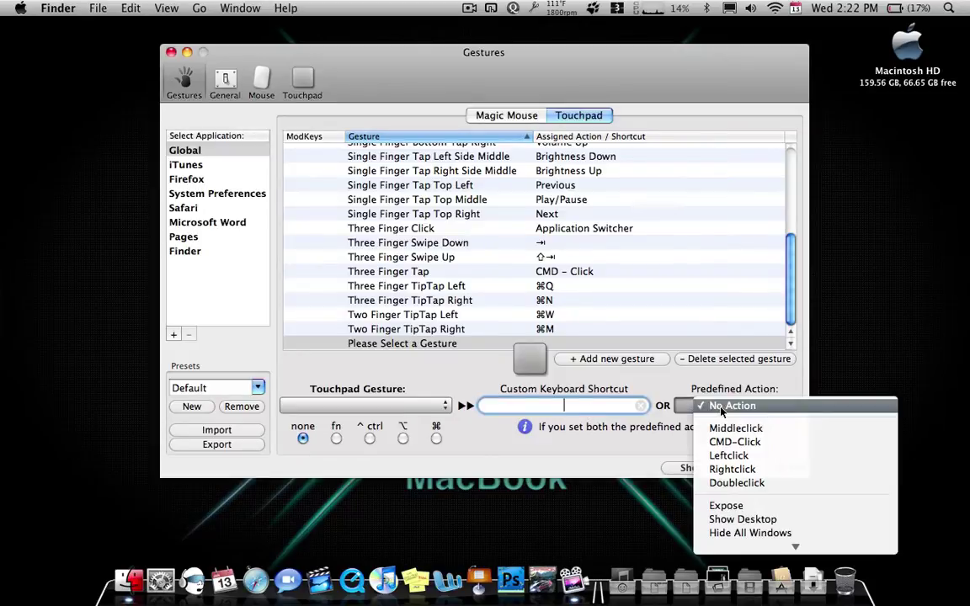
pyautogui.moveTo(754, 546)
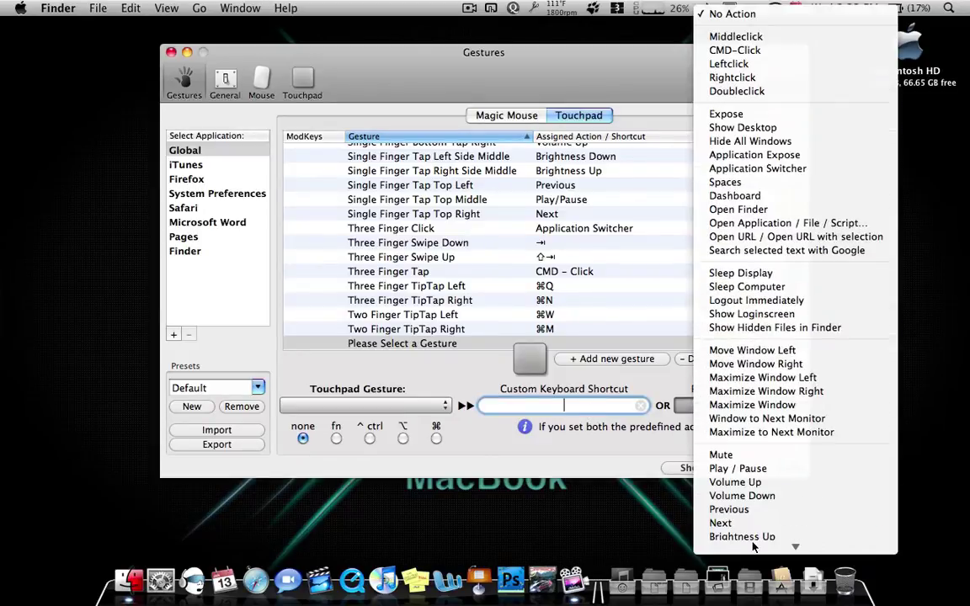
pyautogui.click(573, 458)
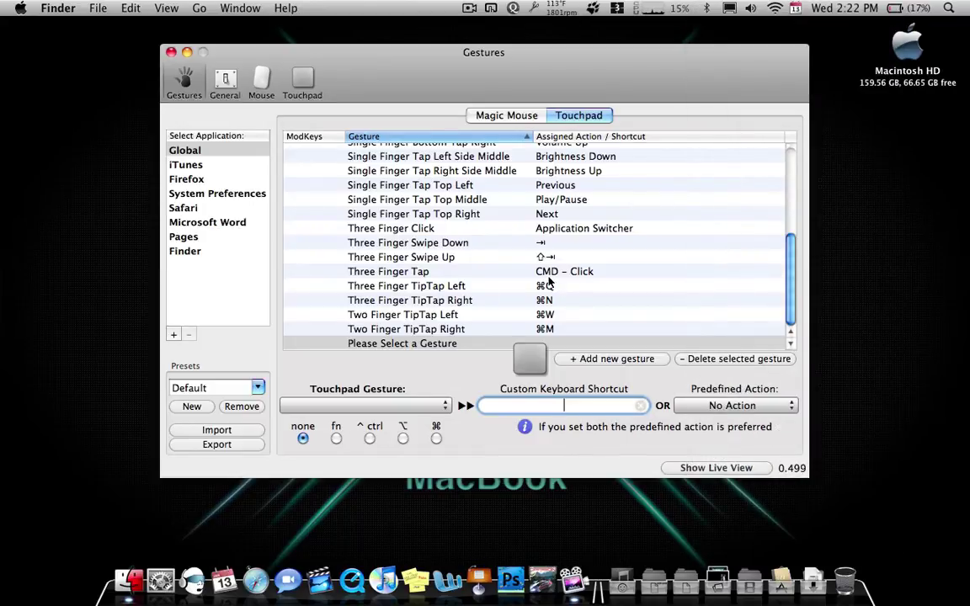
# Enter ⌘↓ as the custom keyboard shortcut for the new Global gesture.
pyautogui.scroll(5, 549, 283)
pyautogui.scroll(-4, 531, 270)
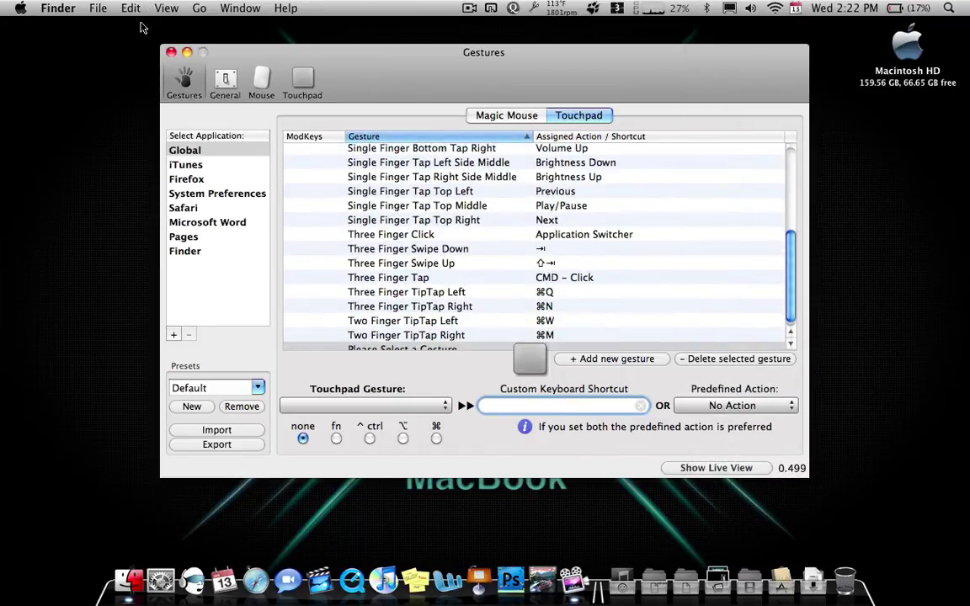
pyautogui.scroll(3, 385, 266)
pyautogui.scroll(2, 385, 266)
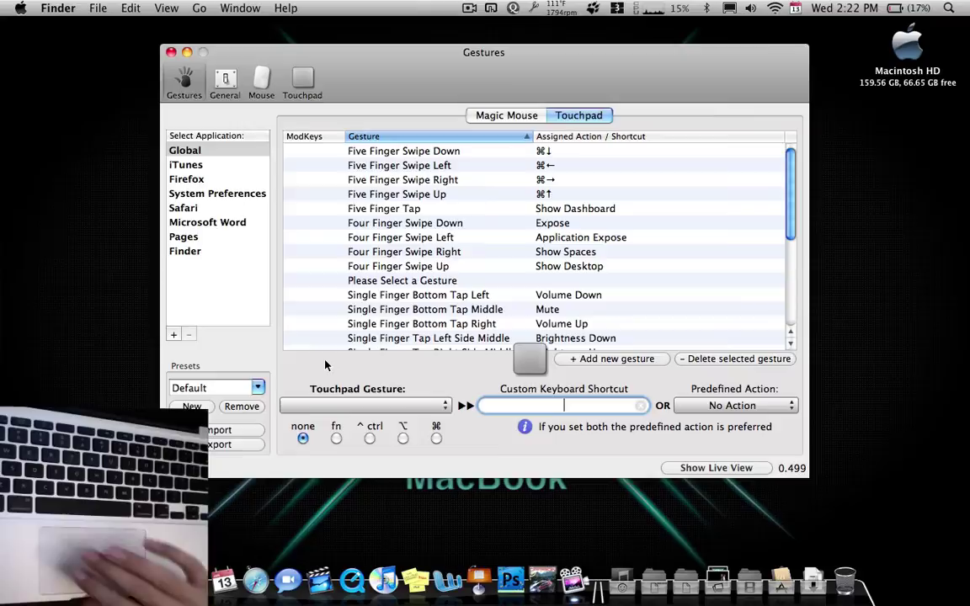
pyautogui.press('super+Down')
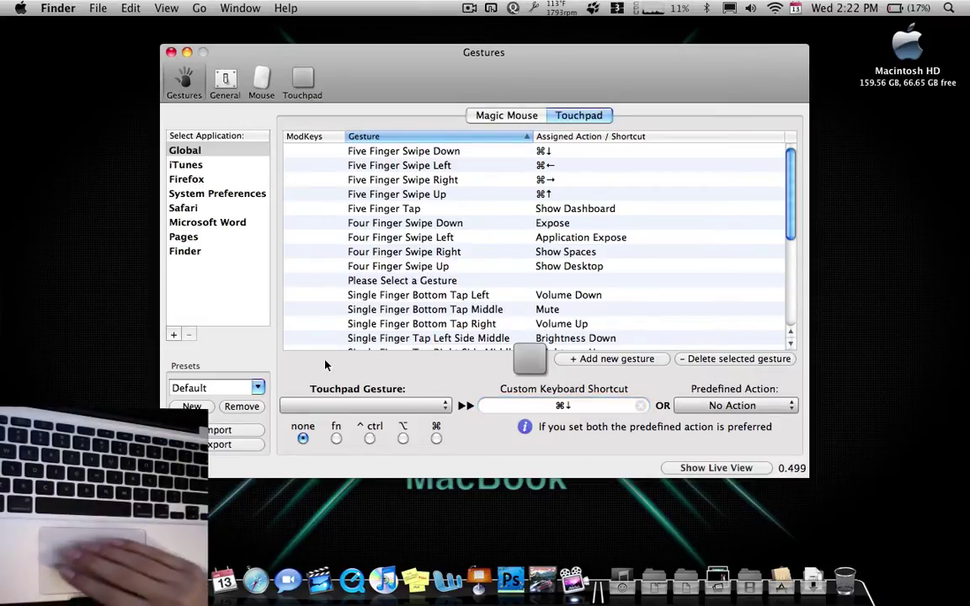
# Show the Spaces overview and switch back and forth among the four spaces, ending on the one holding the Gestures window.
pyautogui.press('F8')
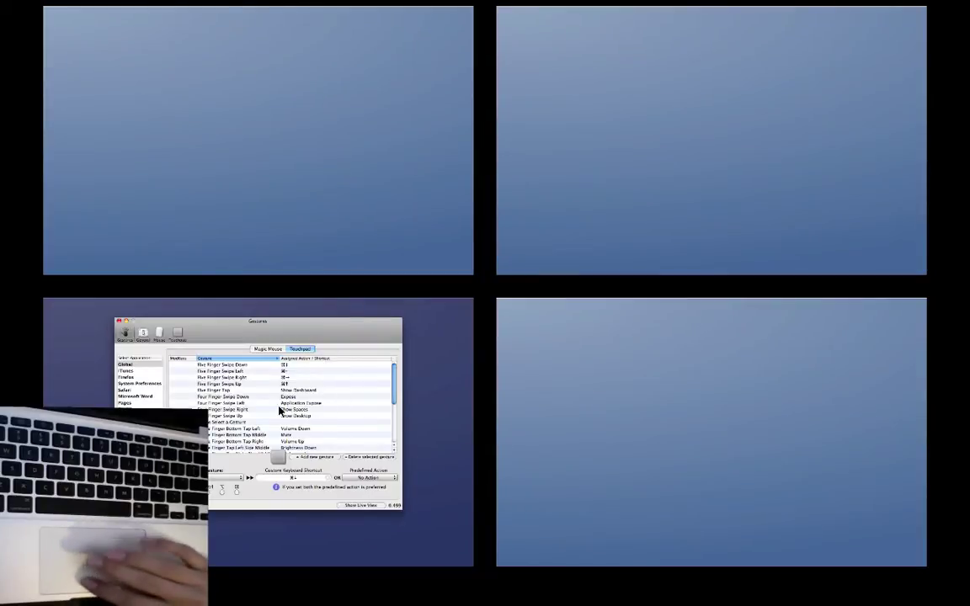
pyautogui.click(286, 392)
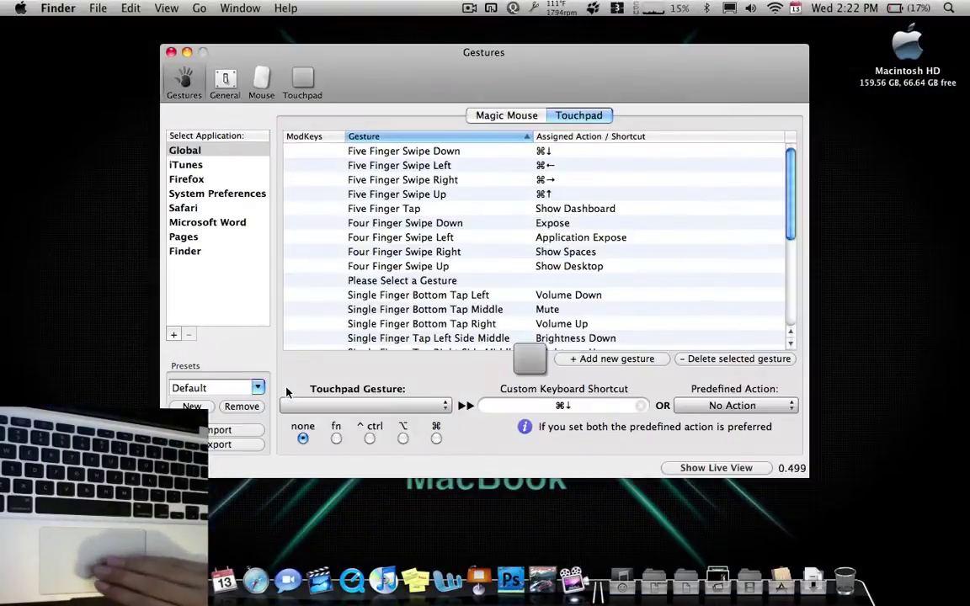
pyautogui.press('super+Up')
pyautogui.press('super+Right')
pyautogui.press('super+Down')
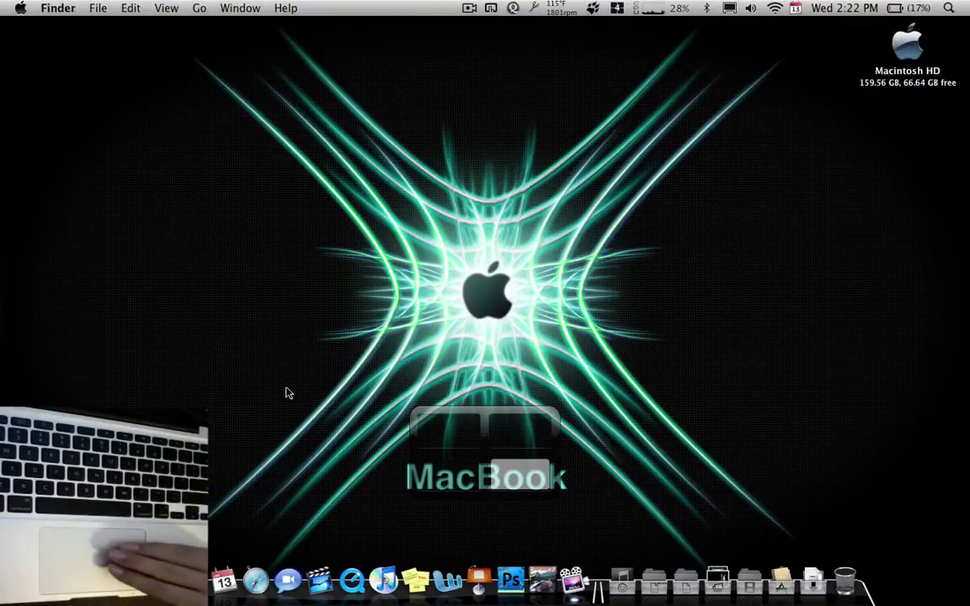
pyautogui.hotkey('ctrl', 'Right')
pyautogui.hotkey('ctrl', 'Left')
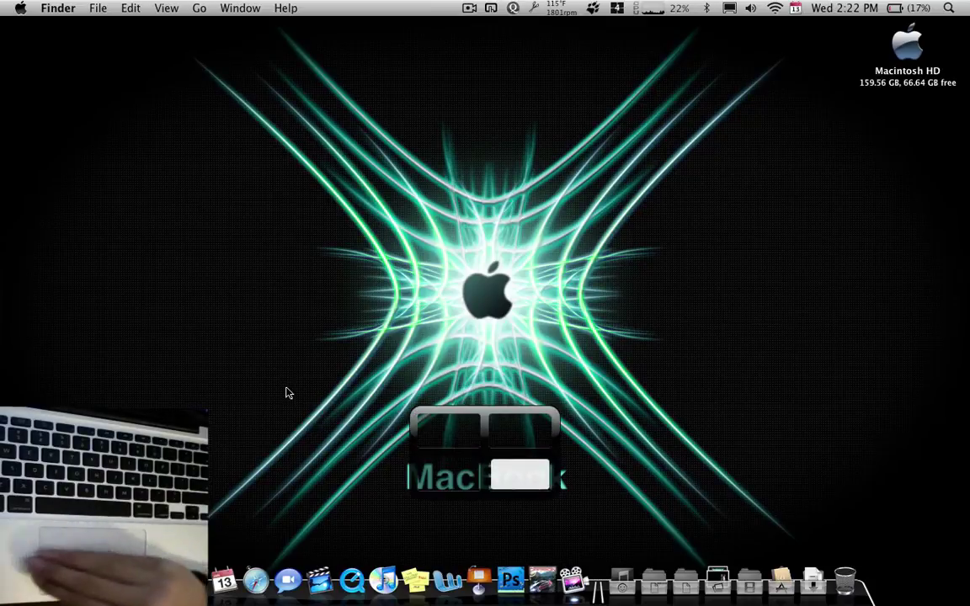
pyautogui.hotkey('ctrl', 'Left')
pyautogui.hotkey('ctrl', 'Right')
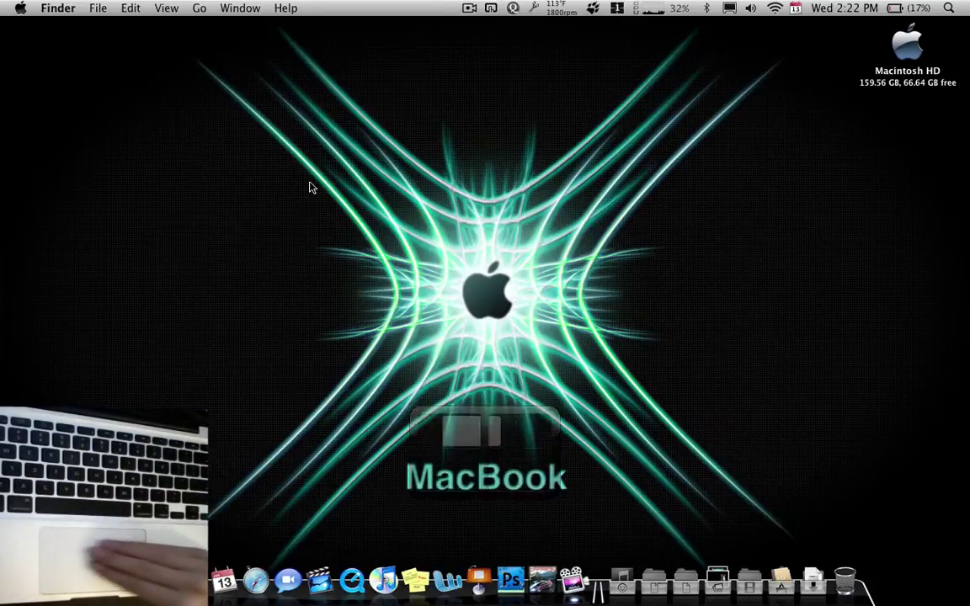
pyautogui.hotkey('ctrl', 'Left')
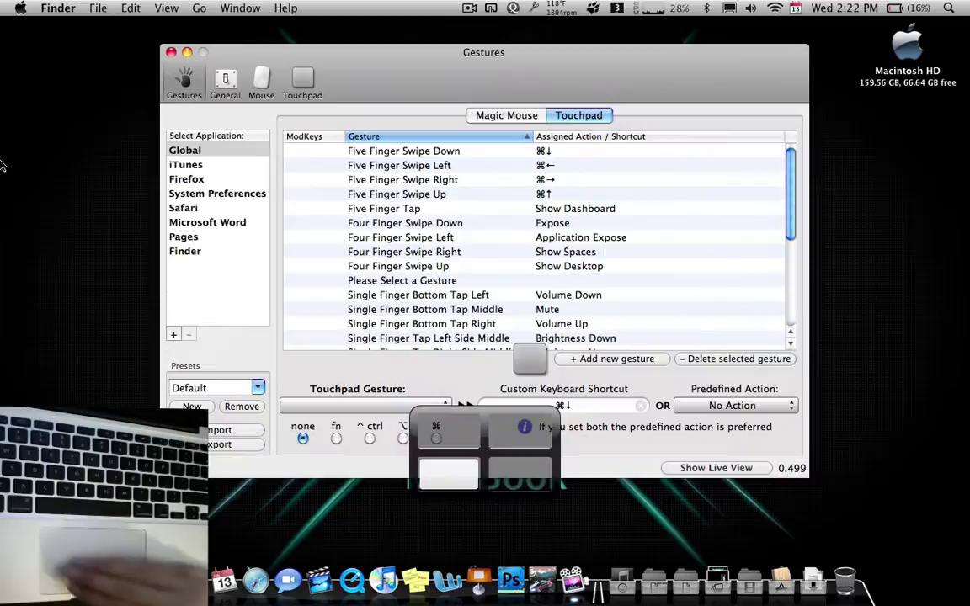
pyautogui.hotkey('ctrl', 'Right')
pyautogui.hotkey('ctrl', 'Up')
pyautogui.hotkey('ctrl', 'Down')
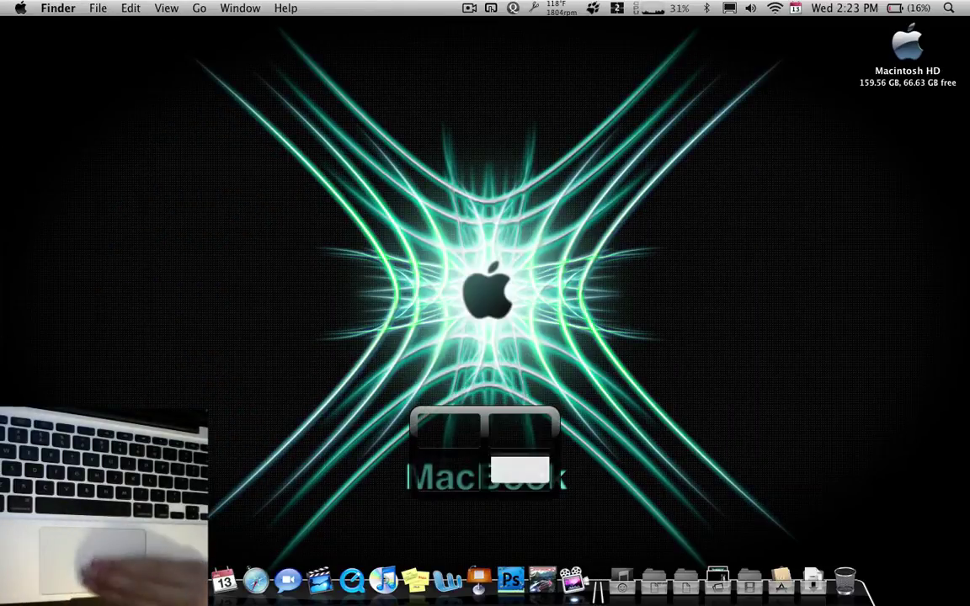
pyautogui.hotkey('ctrl', 'Left')
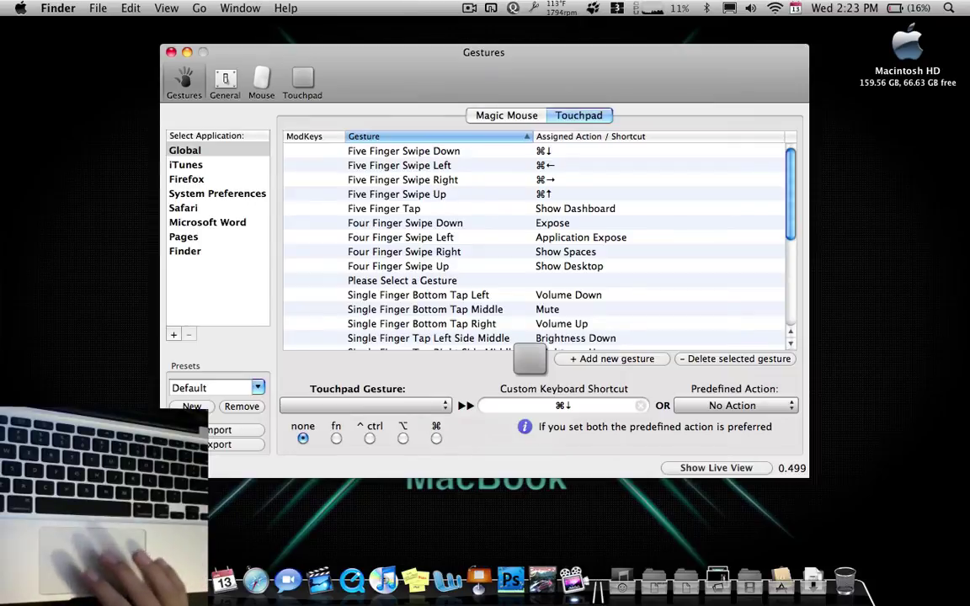
# Show the Dashboard widgets and dismiss them again.
pyautogui.press('F12')
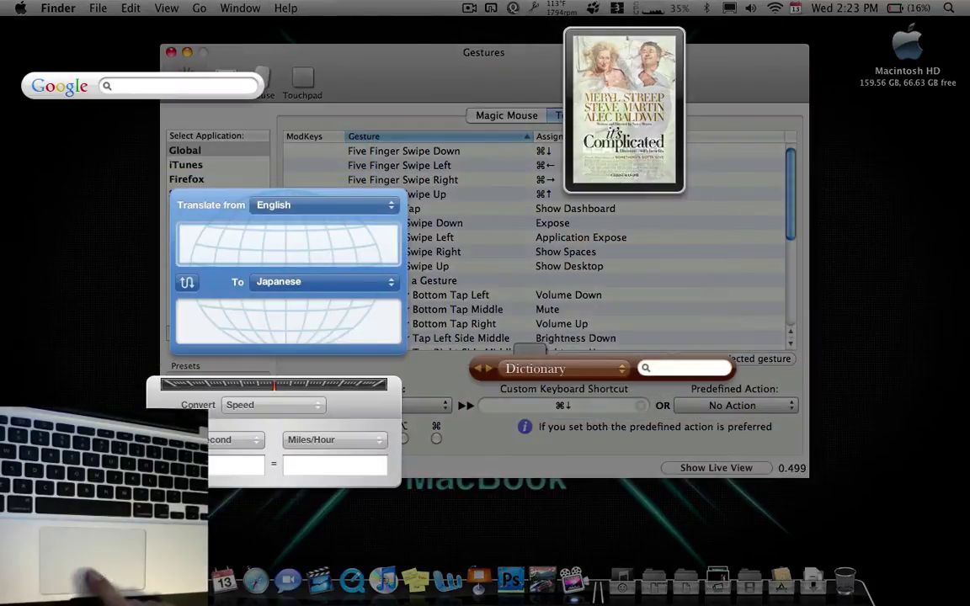
pyautogui.press('F12')
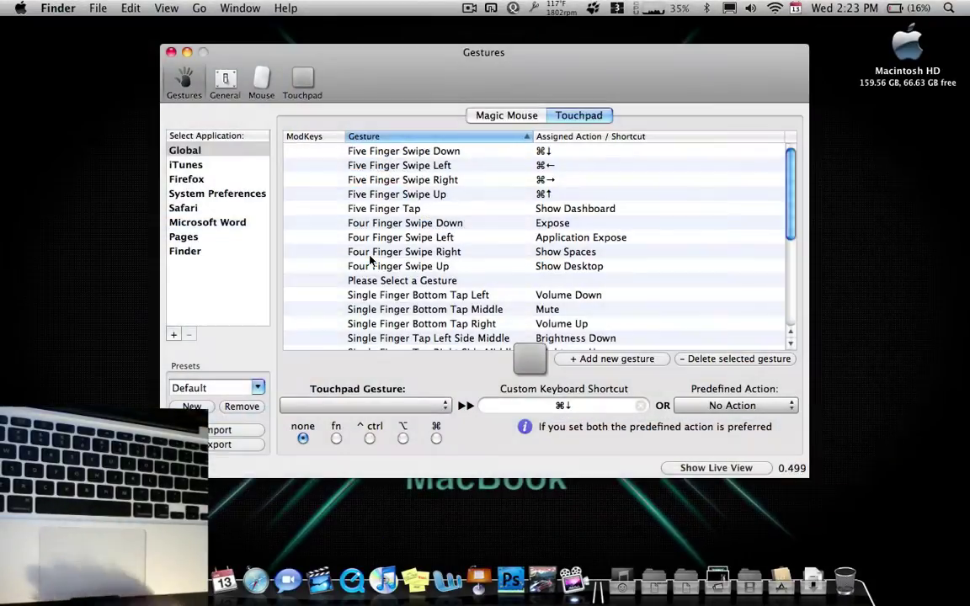
# Open the Live View of recognized touchpad gestures.
pyautogui.click(716, 467)
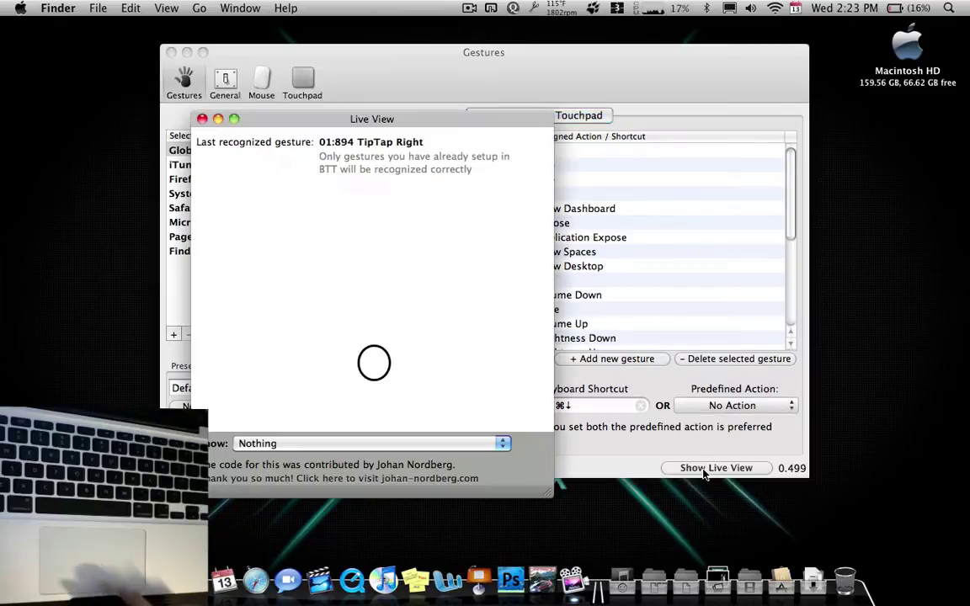
# Place the Live View beside the Gestures window to test Five Finger Swipe Down and Two Finger TipTap Left, and close the Live View.
pyautogui.moveTo(406, 120); pyautogui.dragTo(225, 40)
pyautogui.moveTo(495, 81); pyautogui.dragTo(626, 66)
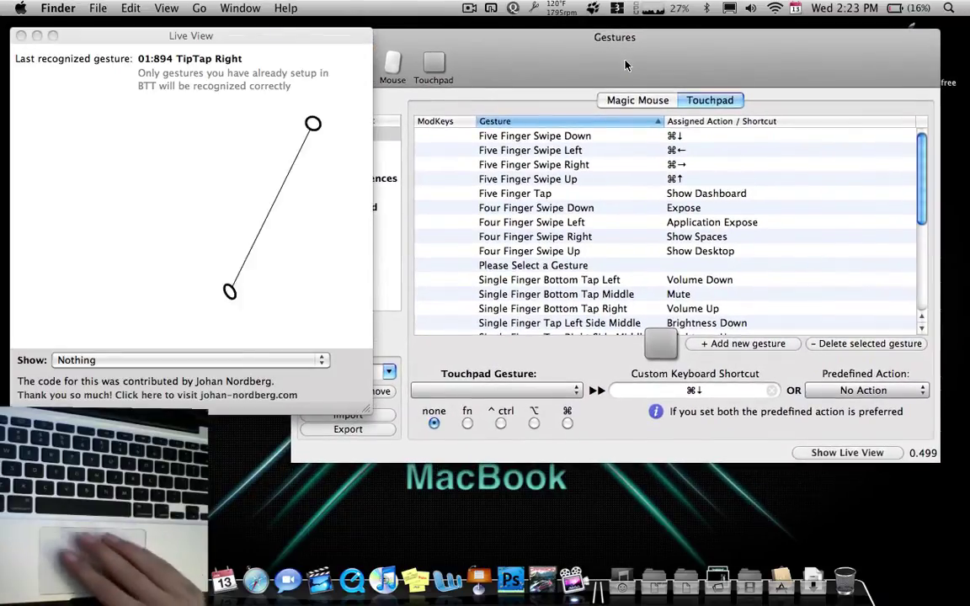
pyautogui.press('super+Down')
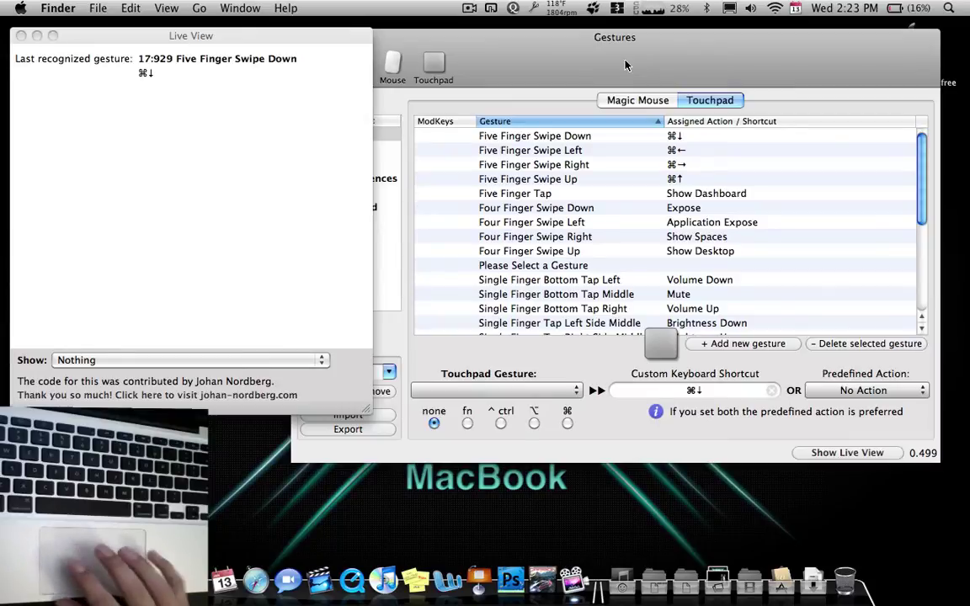
pyautogui.press('super+w')
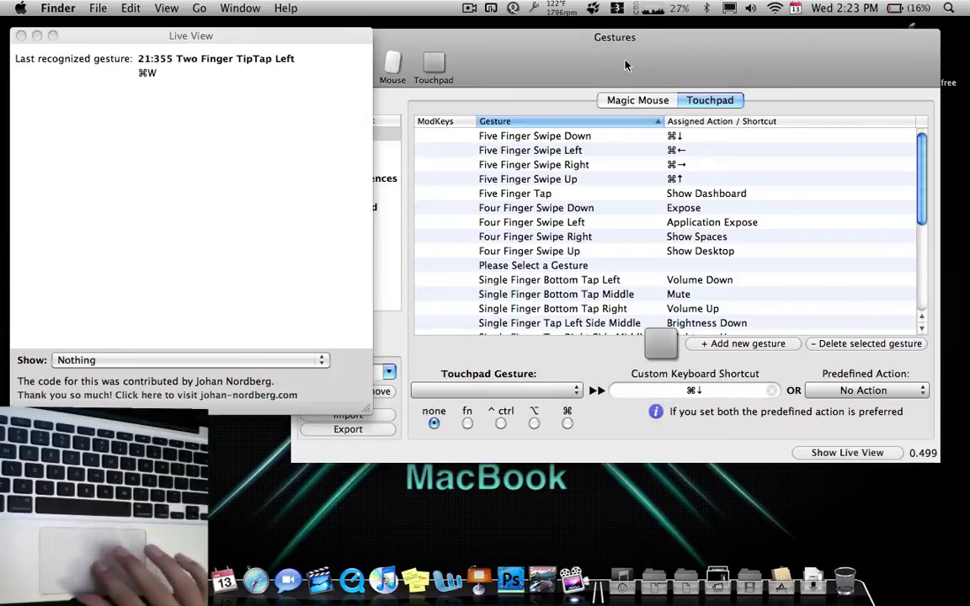
pyautogui.click(22, 35)
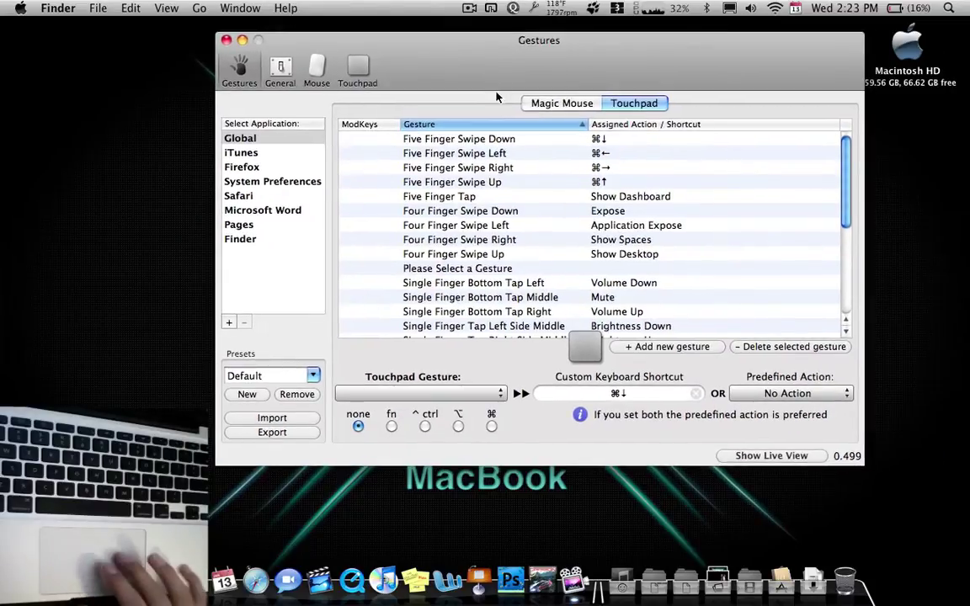
# Delete the unassigned "Please Select a Gesture" entry from the Global touchpad gestures.
pyautogui.click(522, 270)
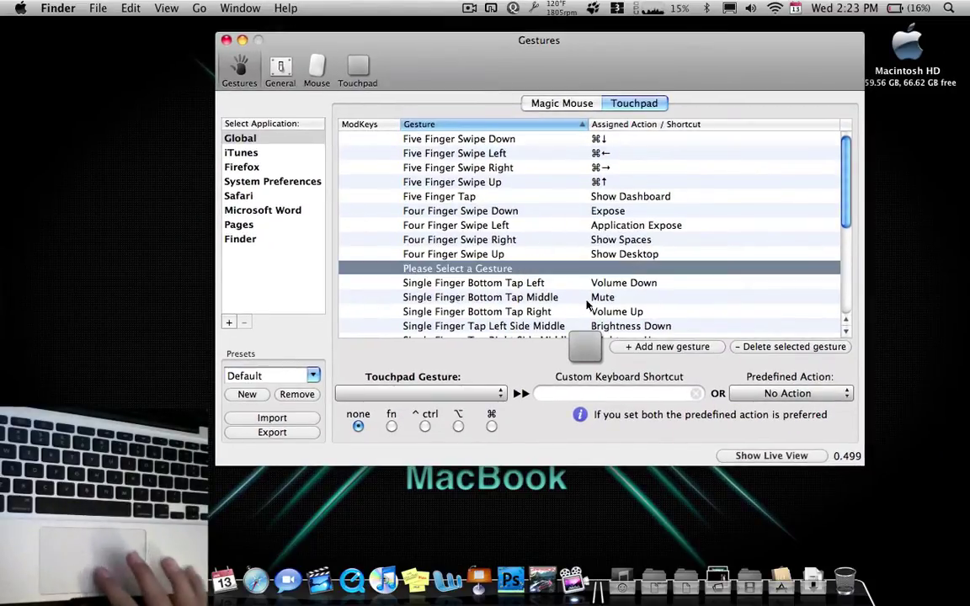
pyautogui.click(780, 347)
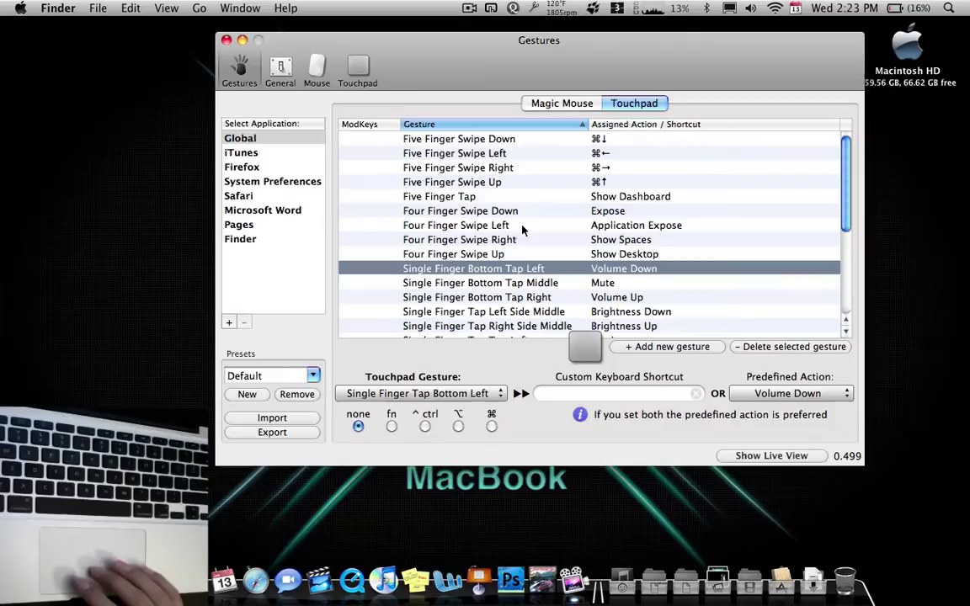
# Select the Four Finger Swipe Down gesture and show and dismiss Expose to demonstrate its assigned action.
pyautogui.click(498, 212)
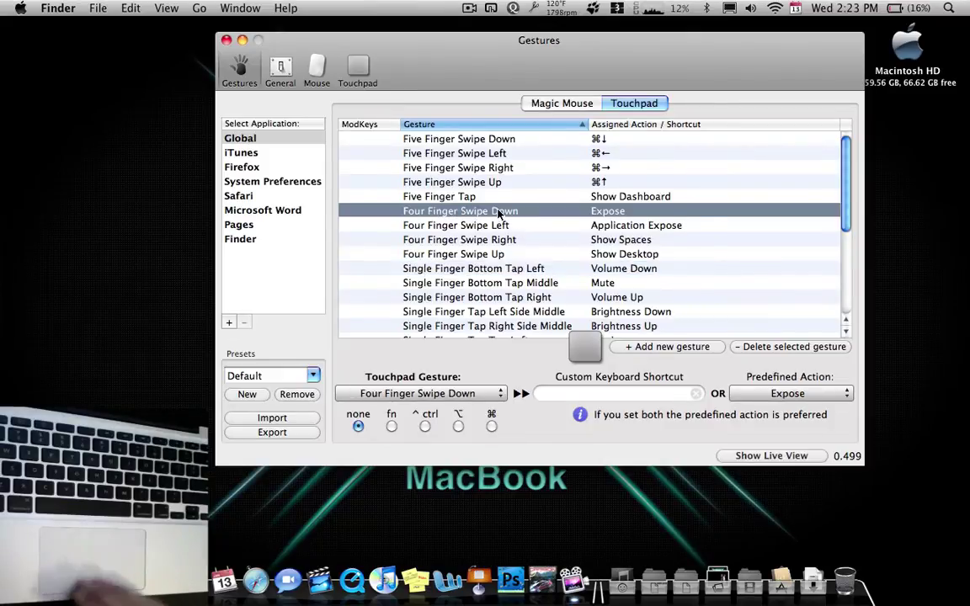
pyautogui.press('F9')
pyautogui.press('F9')
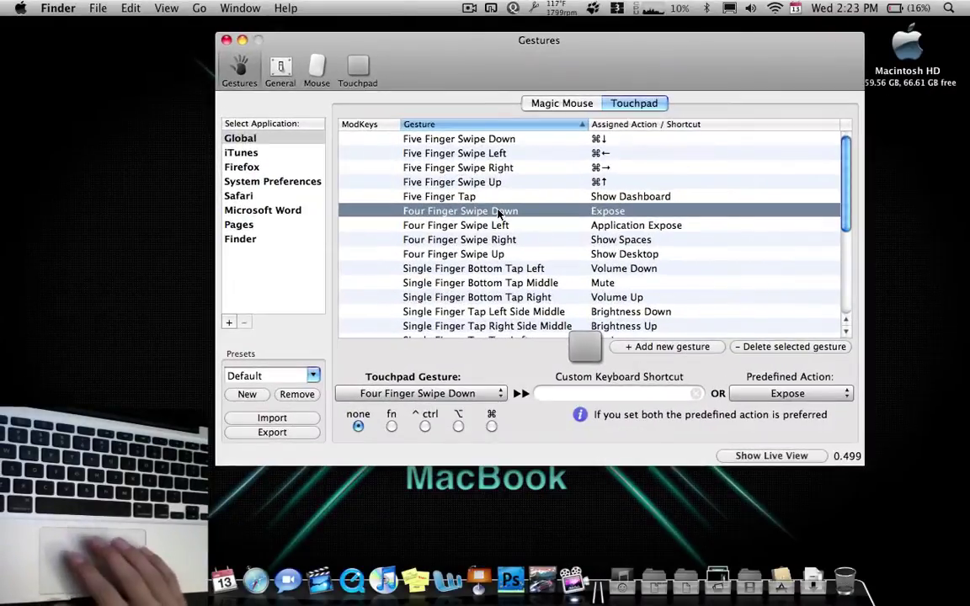
pyautogui.press('F9')
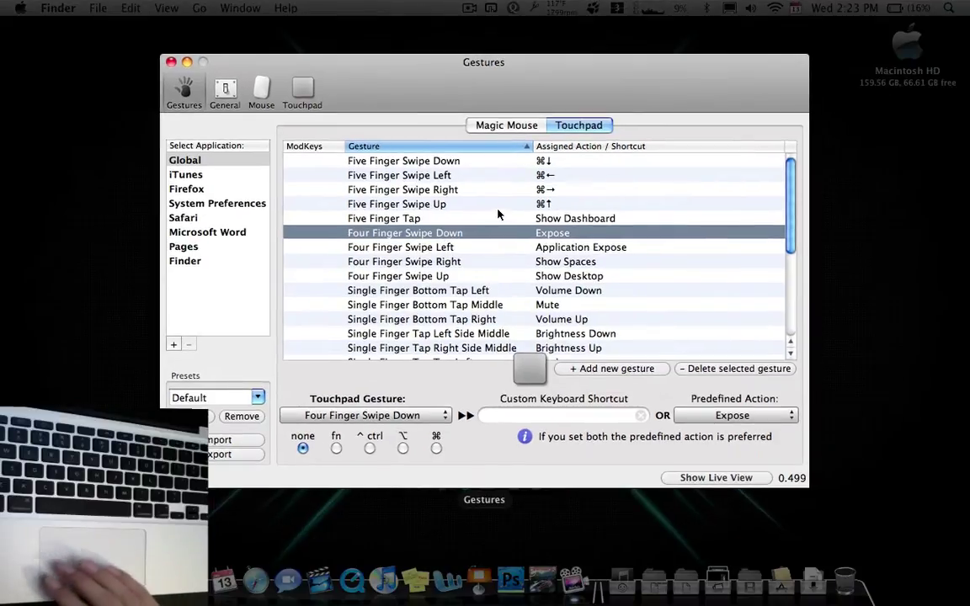
pyautogui.press('F9')
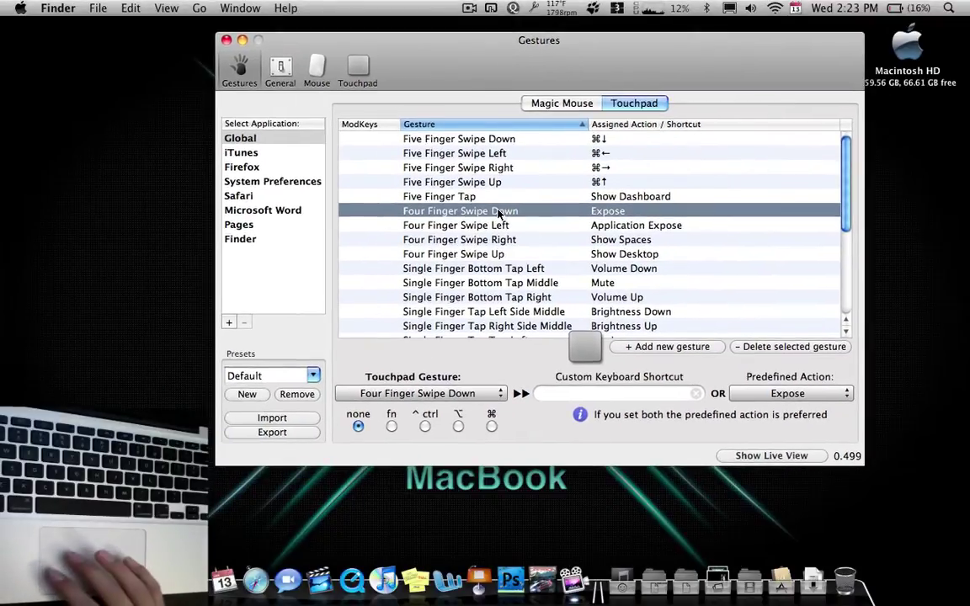
# Show and dismiss the Spaces overview, and reveal the desktop before bringing the Gestures window back.
pyautogui.press('F8')
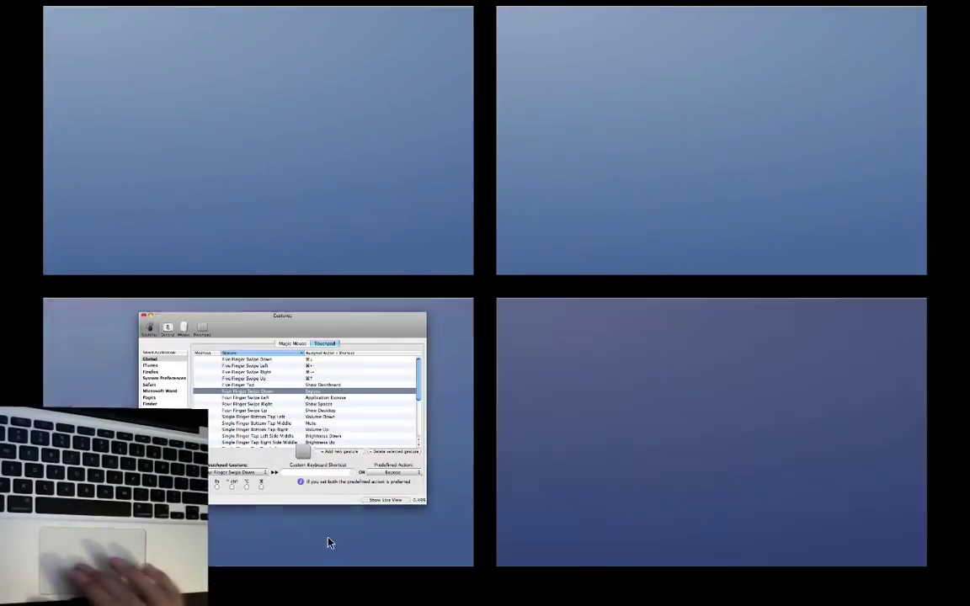
pyautogui.press('F8')
pyautogui.press('F11')
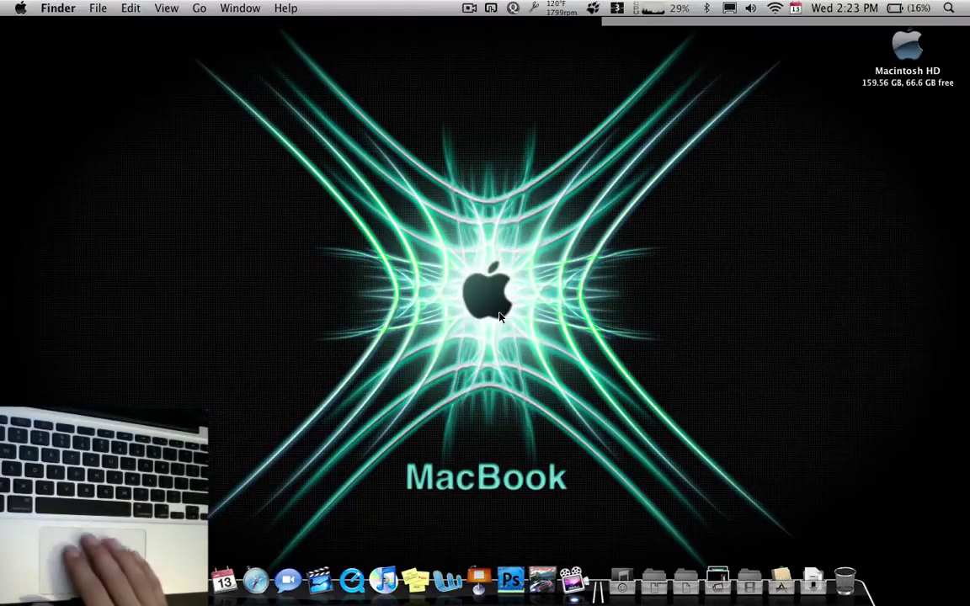
pyautogui.press('F11')
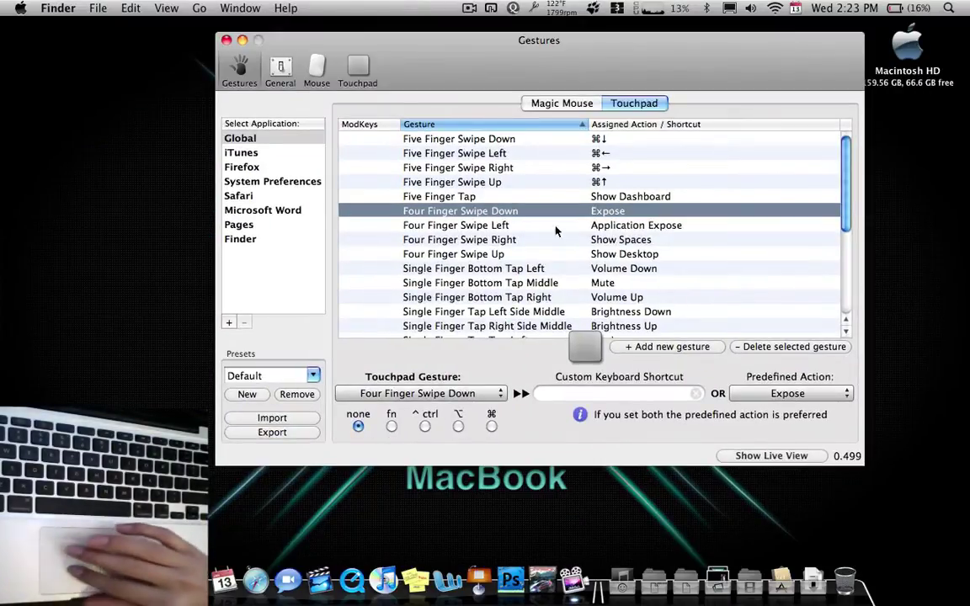
# Select the Single Finger Bottom Tap Left gesture and try out its assigned volume control.
pyautogui.click(532, 270)
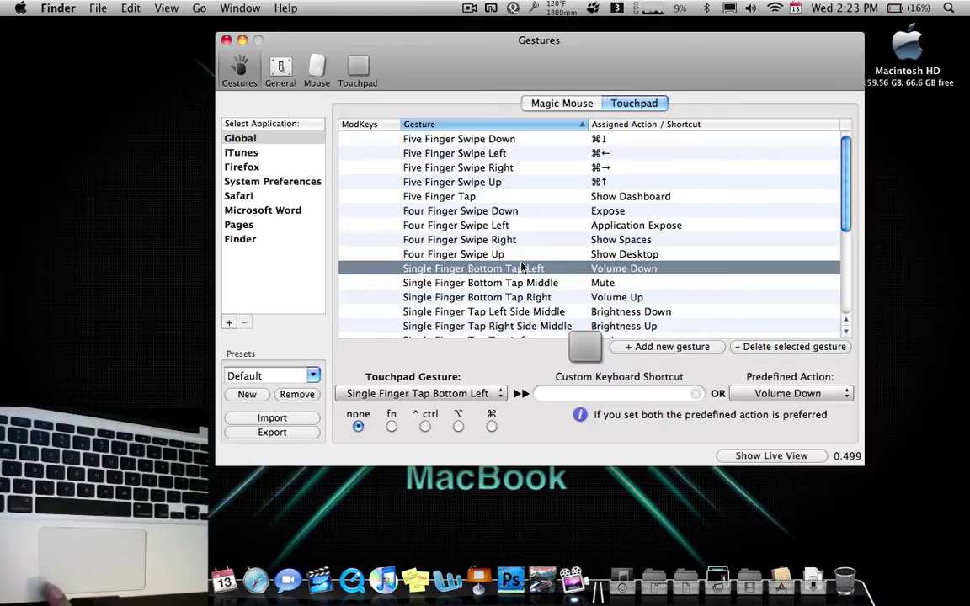
pyautogui.press('XF86AudioLowerVolume')
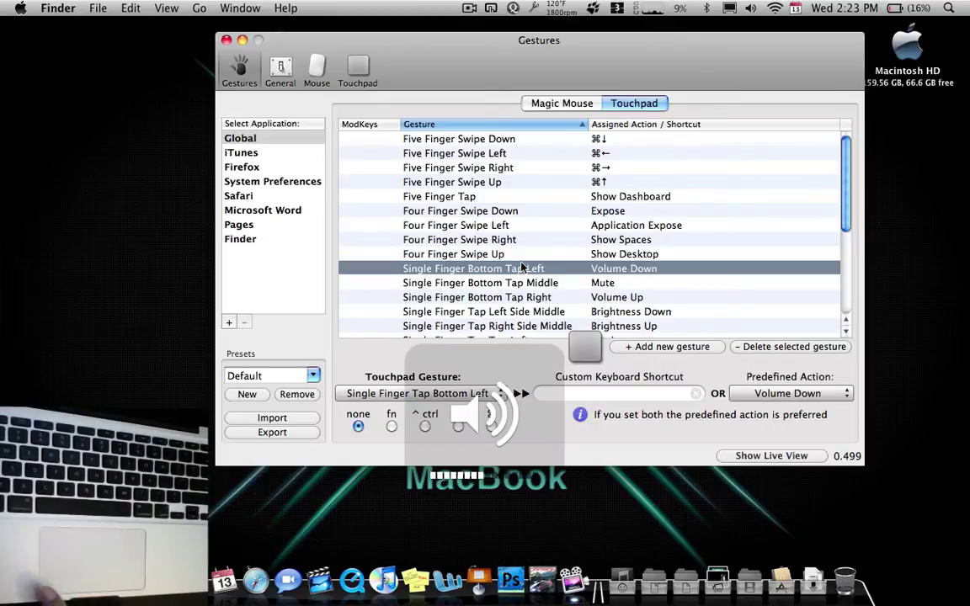
pyautogui.press('XF86AudioLowerVolume')
pyautogui.press('XF86AudioLowerVolume')
pyautogui.press('XF86AudioLowerVolume')
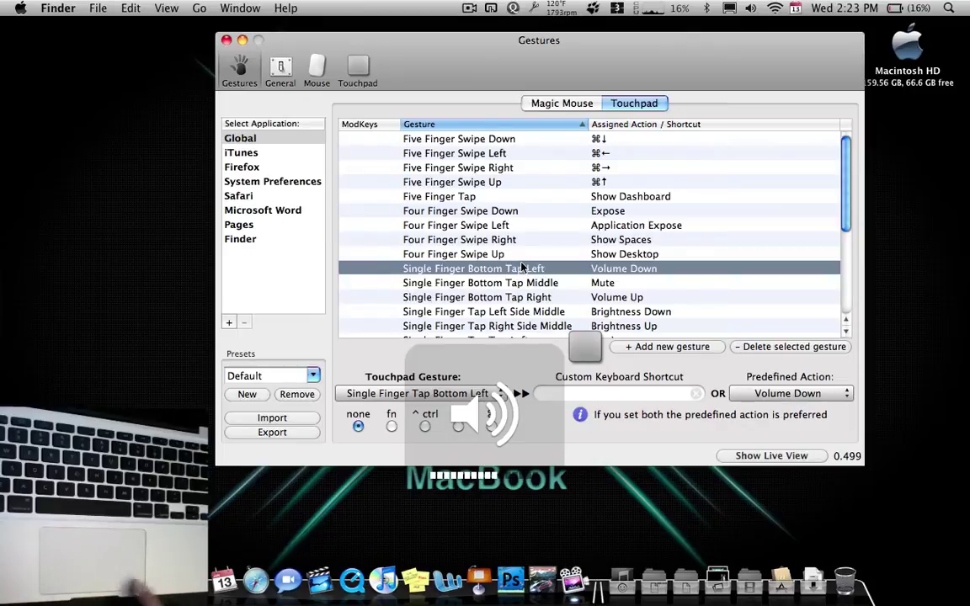
# Turn off Doubletap needed, set Top Taps and Bottom Taps to "Only use corners and middle" in the touchpad settings, and return to Gestures.
pyautogui.click(280, 72)
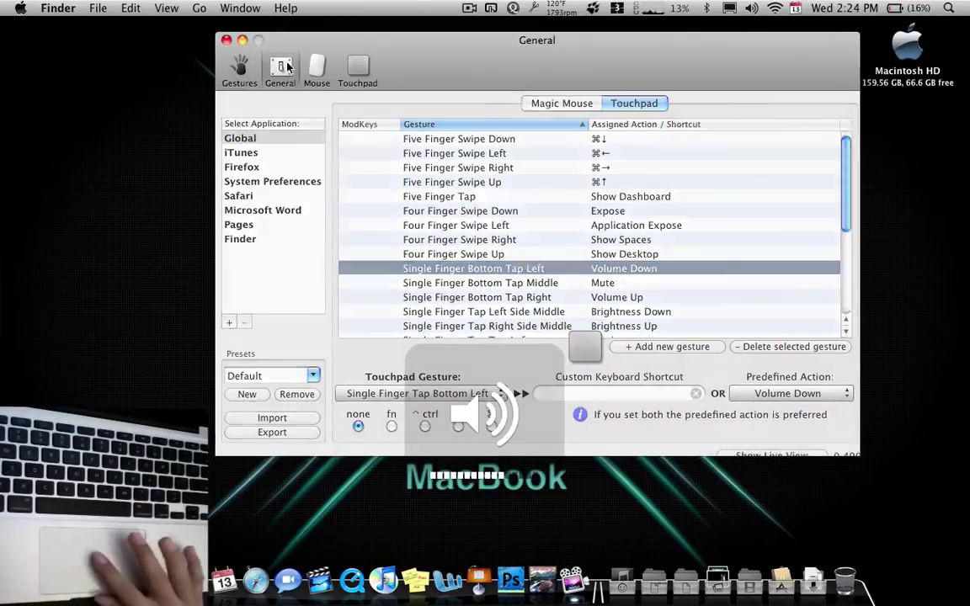
pyautogui.click(355, 71)
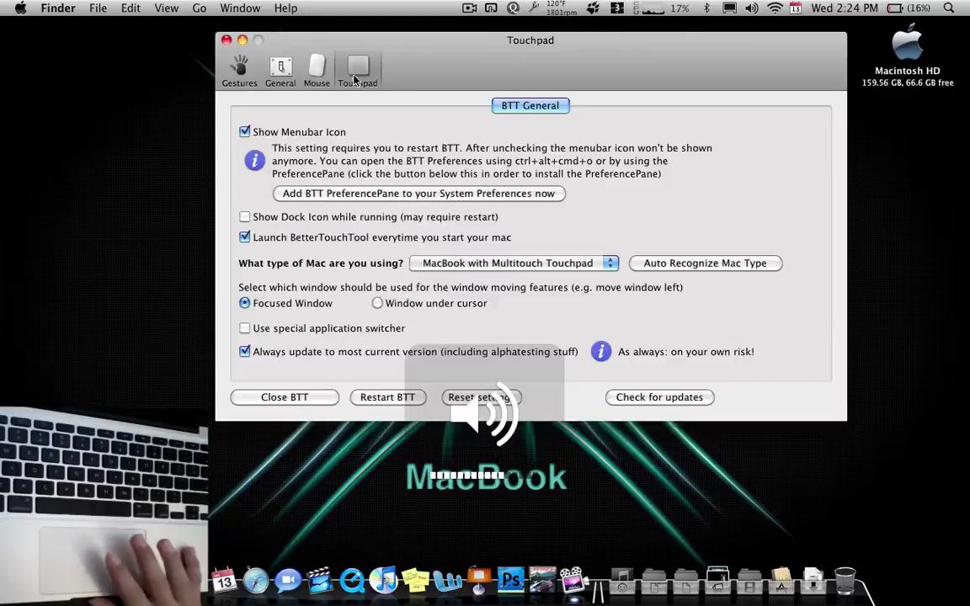
pyautogui.click(503, 107)
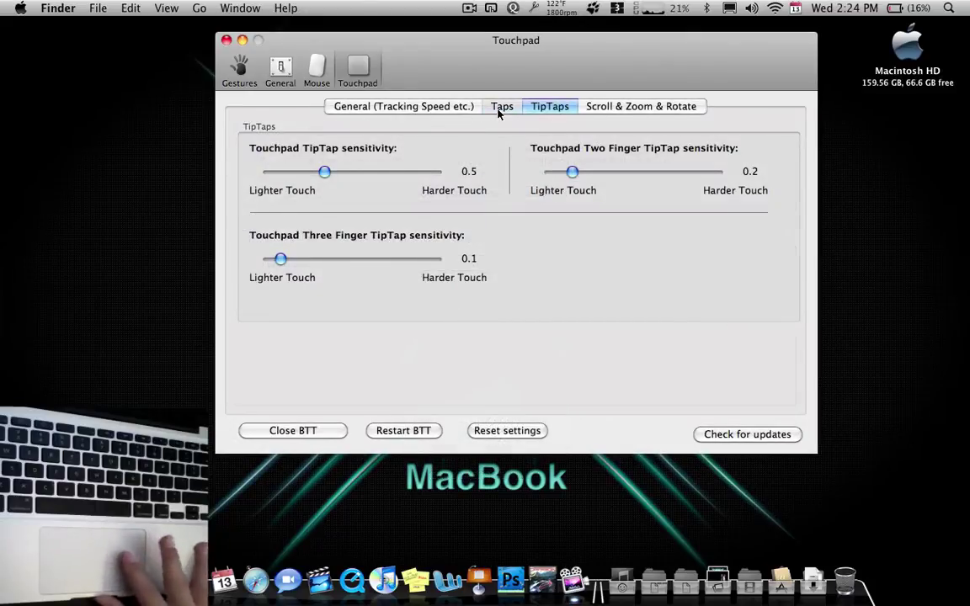
pyautogui.click(305, 187)
pyautogui.click(325, 142)
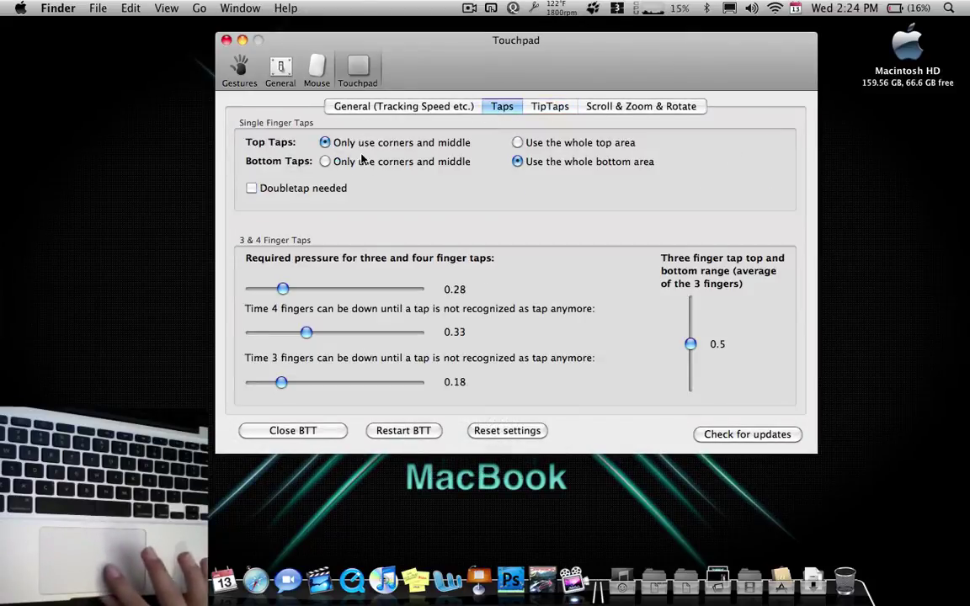
pyautogui.click(325, 161)
pyautogui.click(239, 74)
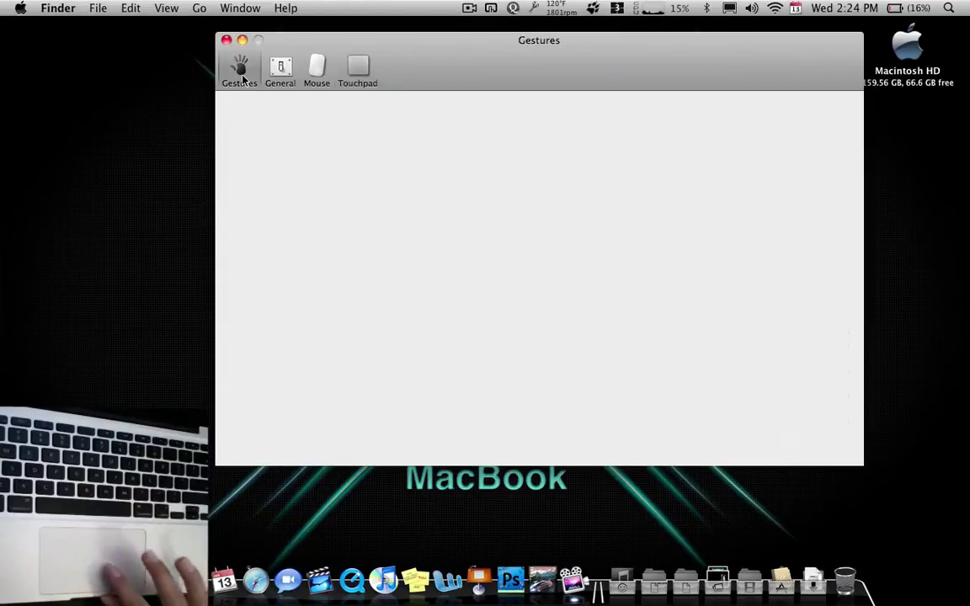
# Lower the system volume several steps and raise it again to demonstrate the single-finger bottom taps.
pyautogui.press('XF86AudioLowerVolume')
pyautogui.press('XF86AudioLowerVolume')
pyautogui.press('XF86AudioLowerVolume')
pyautogui.press('XF86AudioLowerVolume')
pyautogui.press('XF86AudioLowerVolume')
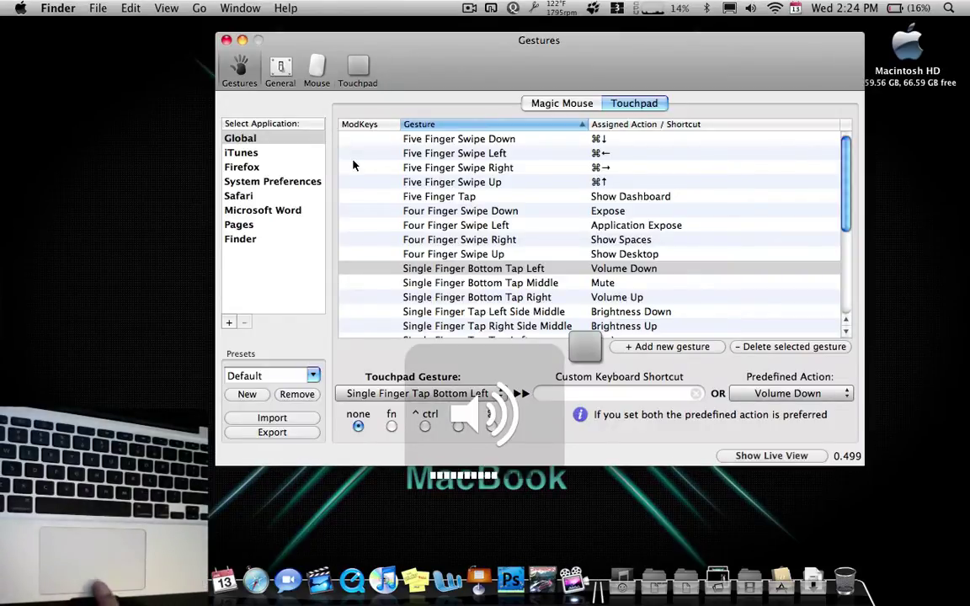
pyautogui.click(354, 167)
pyautogui.press('XF86AudioRaiseVolume')
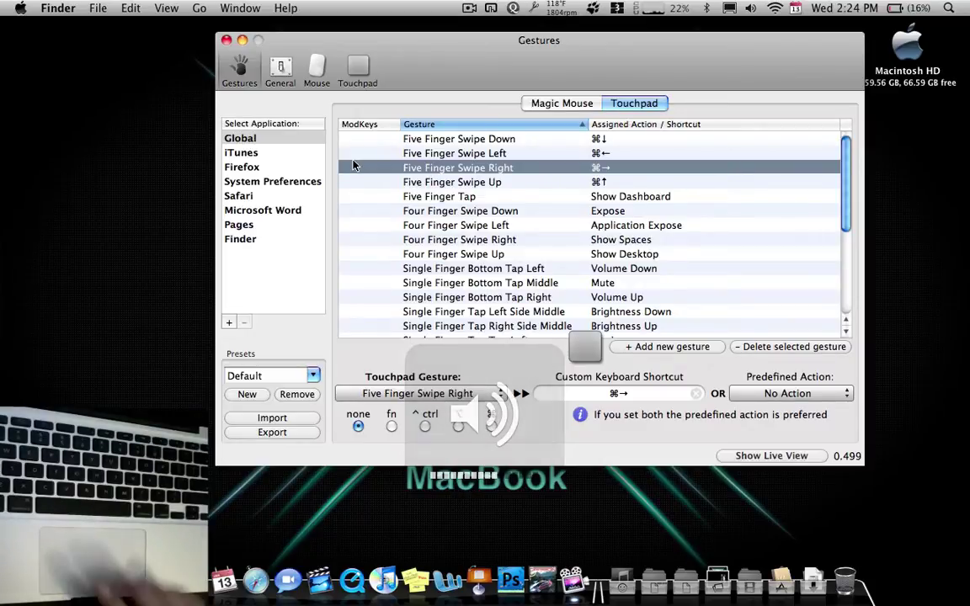
# Select the Single Finger Tap Left Side Middle gesture and lower the screen brightness several steps to demonstrate it.
pyautogui.scroll(-1, 474, 175)
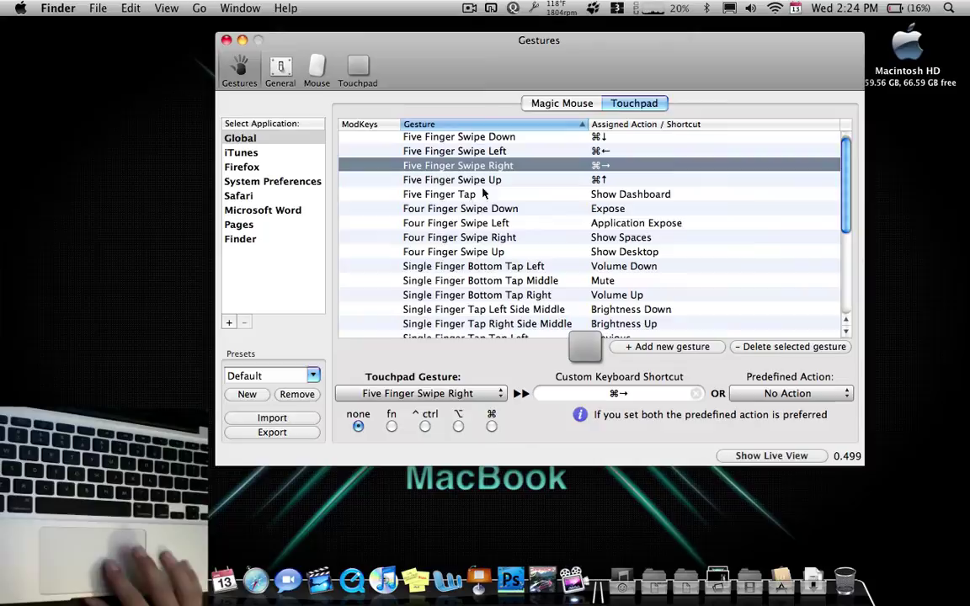
pyautogui.click(476, 293)
pyautogui.click(524, 311)
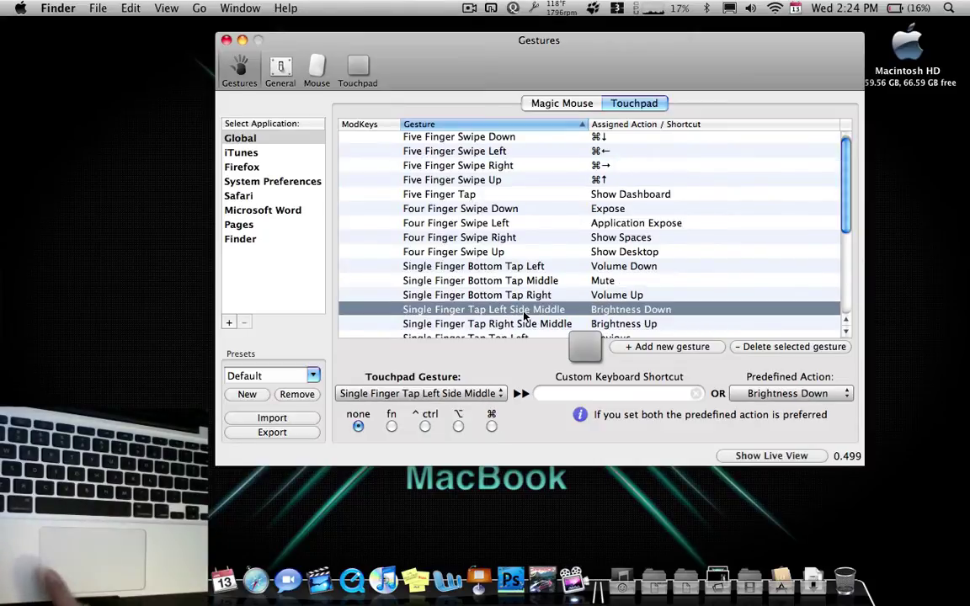
pyautogui.press('XF86MonBrightnessDown')
pyautogui.press('XF86MonBrightnessDown')
pyautogui.press('XF86MonBrightnessDown')
pyautogui.press('XF86MonBrightnessDown')
pyautogui.press('XF86MonBrightnessDown')
pyautogui.press('XF86MonBrightnessDown')
pyautogui.press('XF86MonBrightnessDown')
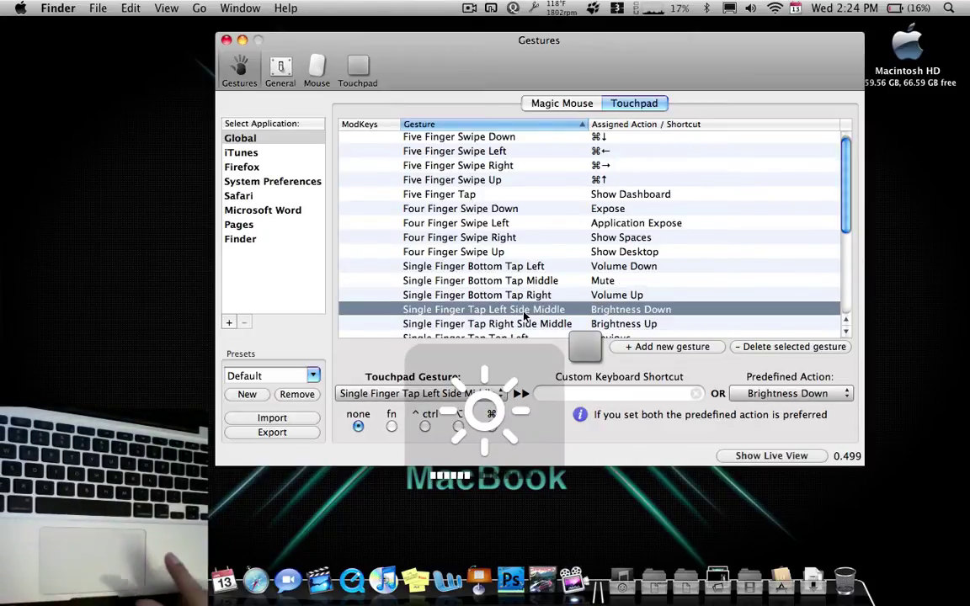
# Raise the screen brightness several steps to demonstrate the Single Finger Tap Right Side Middle gesture.
pyautogui.press('XF86MonBrightnessUp')
pyautogui.press('XF86MonBrightnessUp')
pyautogui.press('XF86MonBrightnessUp')
pyautogui.press('XF86MonBrightnessUp')
pyautogui.press('XF86MonBrightnessUp')
pyautogui.press('XF86MonBrightnessUp')
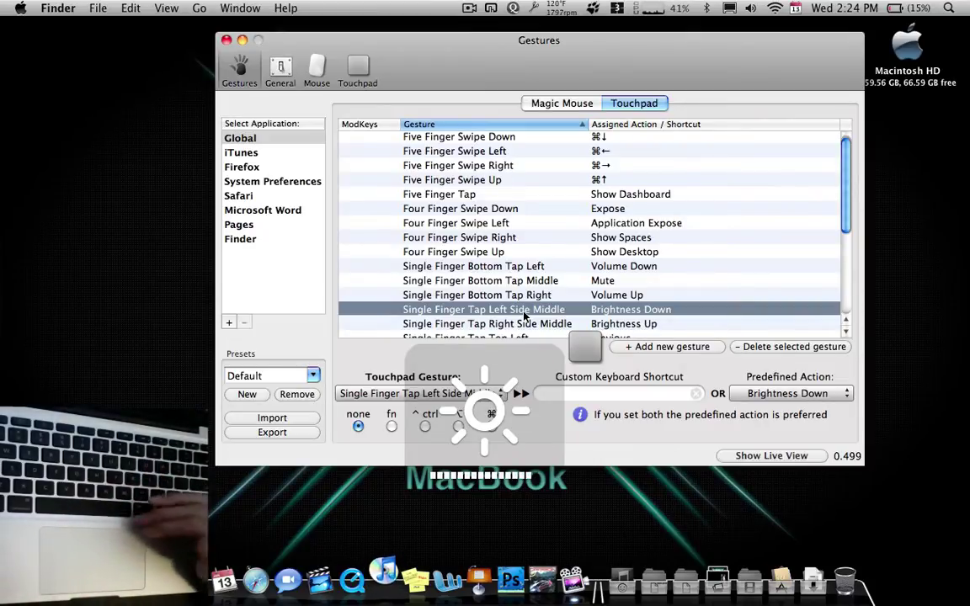
# Bring the top-tap media gestures into view in the list, switch to iTunes and start playing "Glory to You".
pyautogui.scroll(-5, 524, 315)
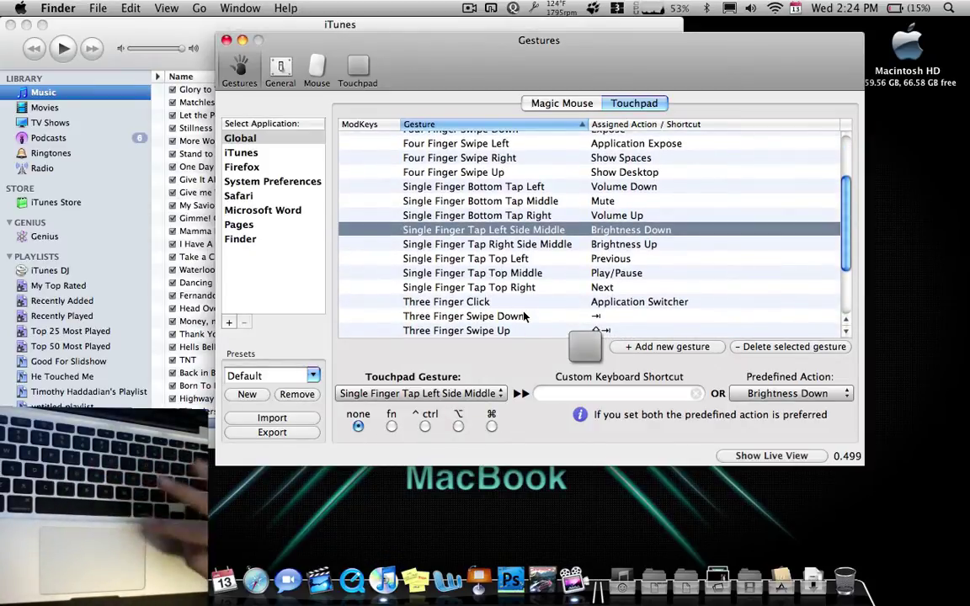
pyautogui.click(123, 262)
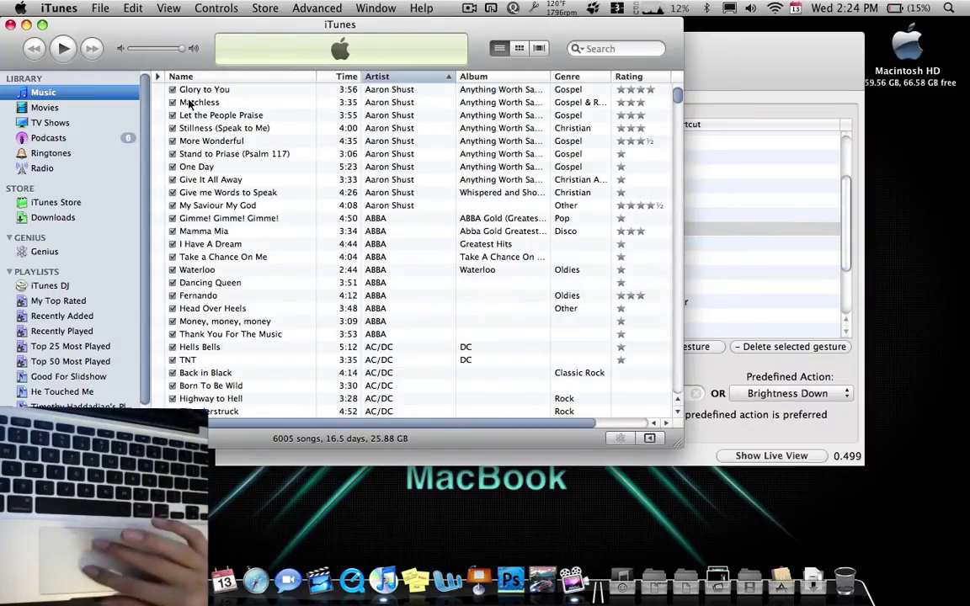
pyautogui.press('space')
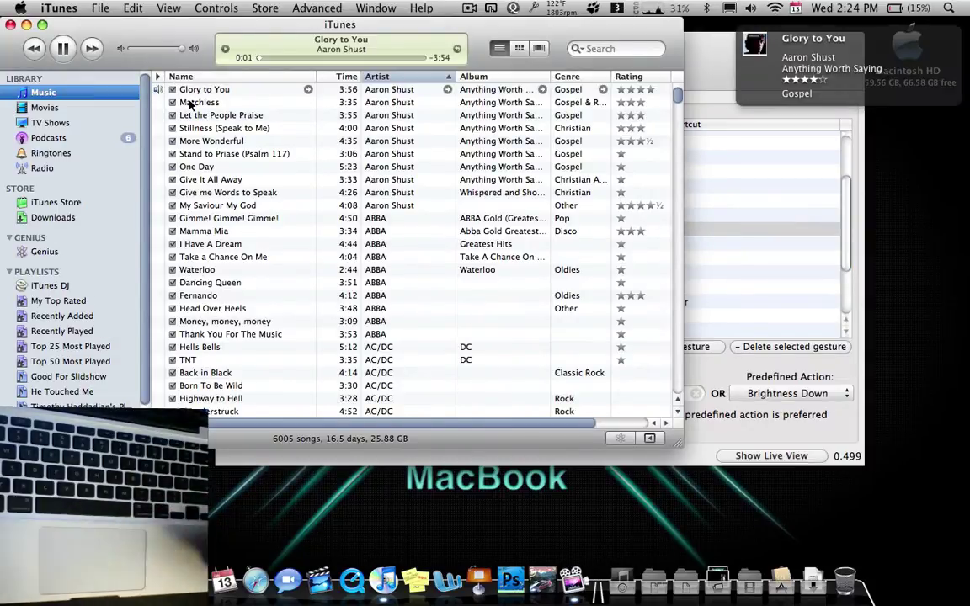
# Skip forward three songs and back two to "Matchless" in iTunes, leaving playback paused.
pyautogui.press('super+Right')
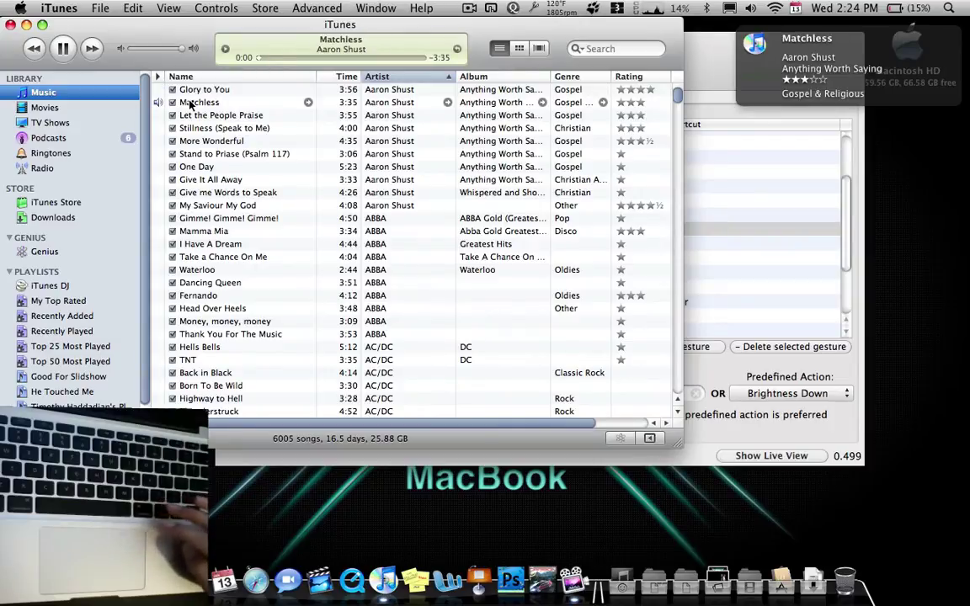
pyautogui.press('super+Right')
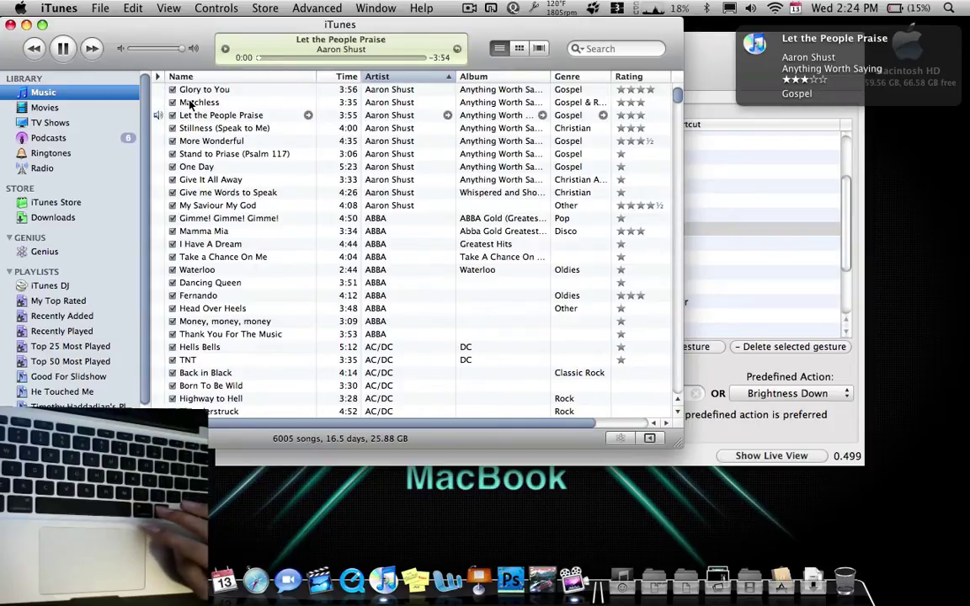
pyautogui.press('super+Right')
pyautogui.press('super+Left')
pyautogui.press('super+Left')
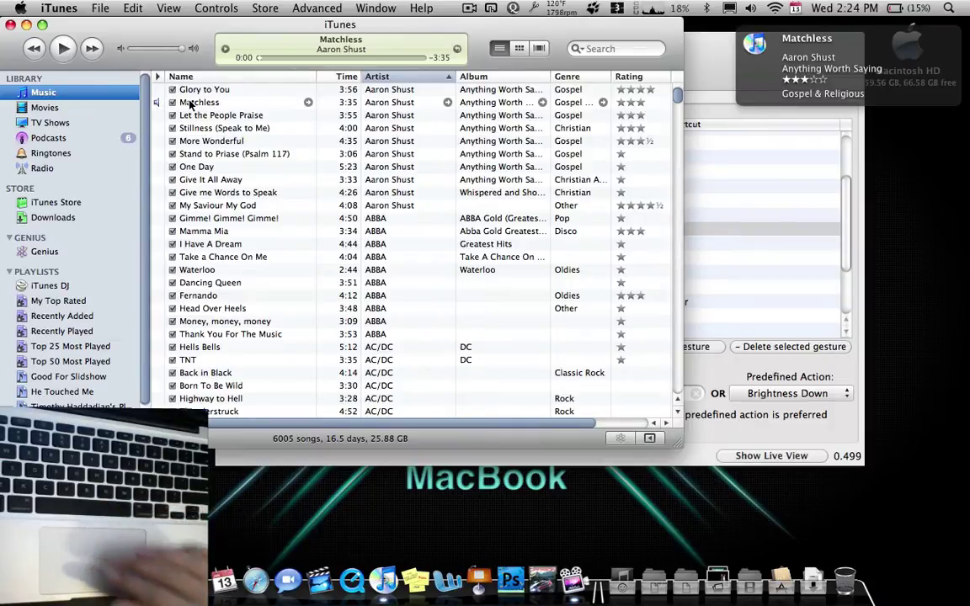
# Switch back to BetterTouchTool's Gestures window and select the Three Finger Click gesture.
pyautogui.click(762, 296)
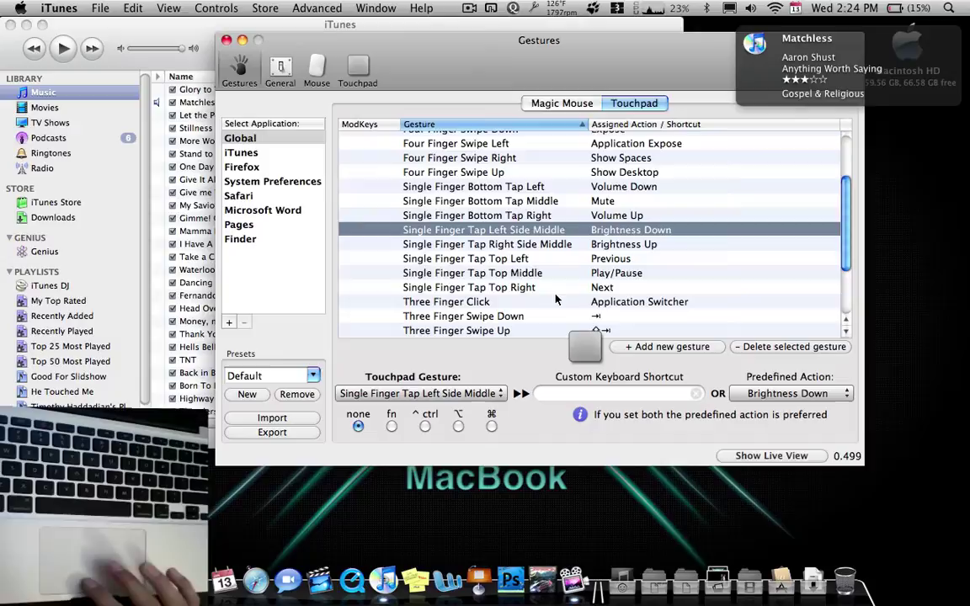
pyautogui.click(547, 316)
pyautogui.click(537, 305)
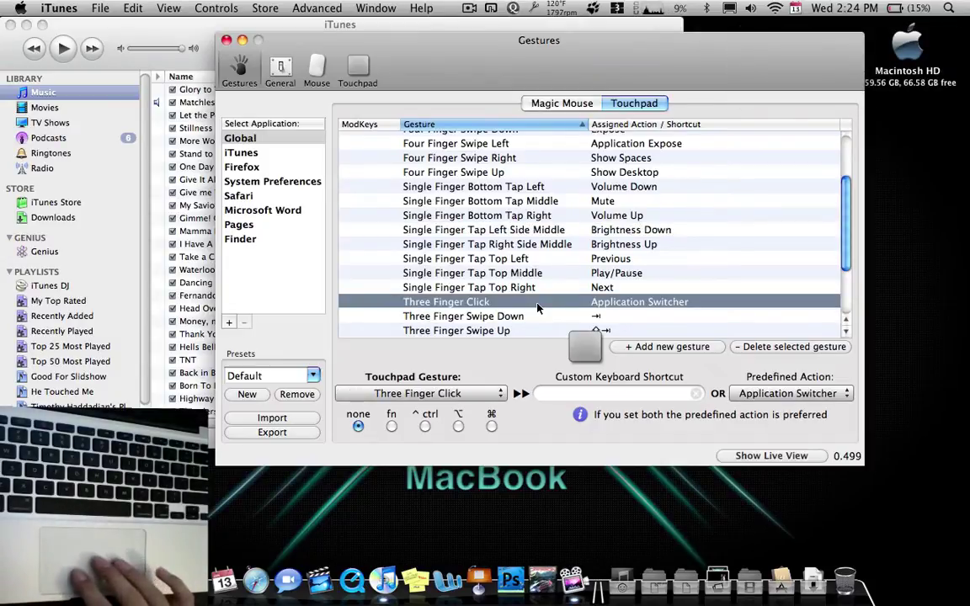
# Switch to Finder with the application switcher and select the Three Finger Swipe Down gesture in the Gestures list.
pyautogui.press('super+Tab')
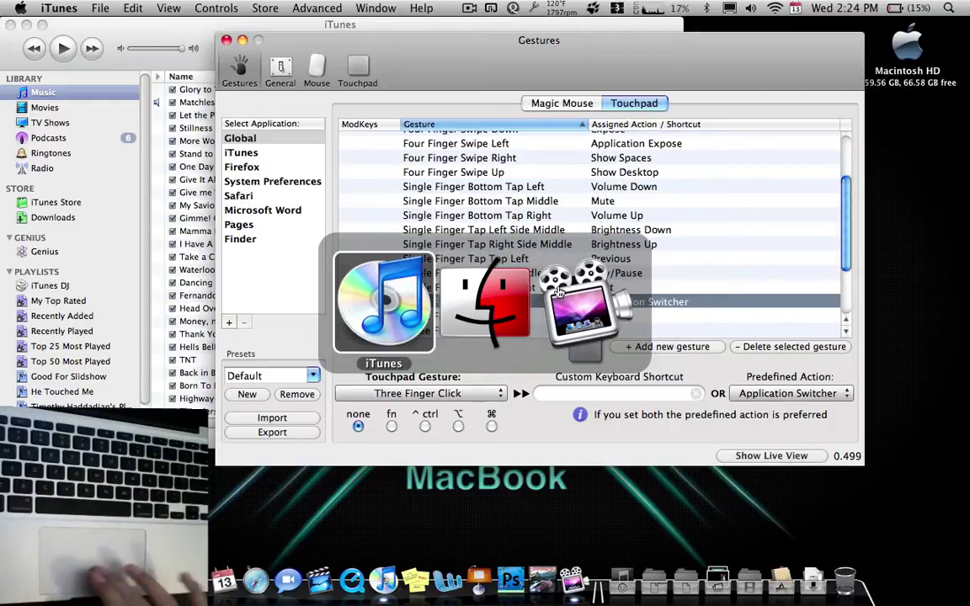
pyautogui.click(493, 336)
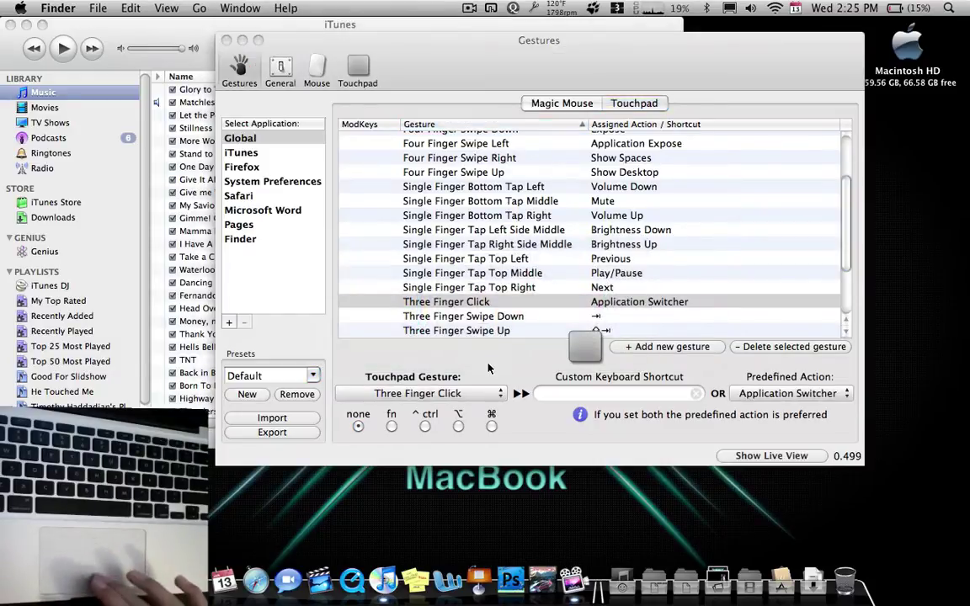
pyautogui.scroll(-2, 493, 318)
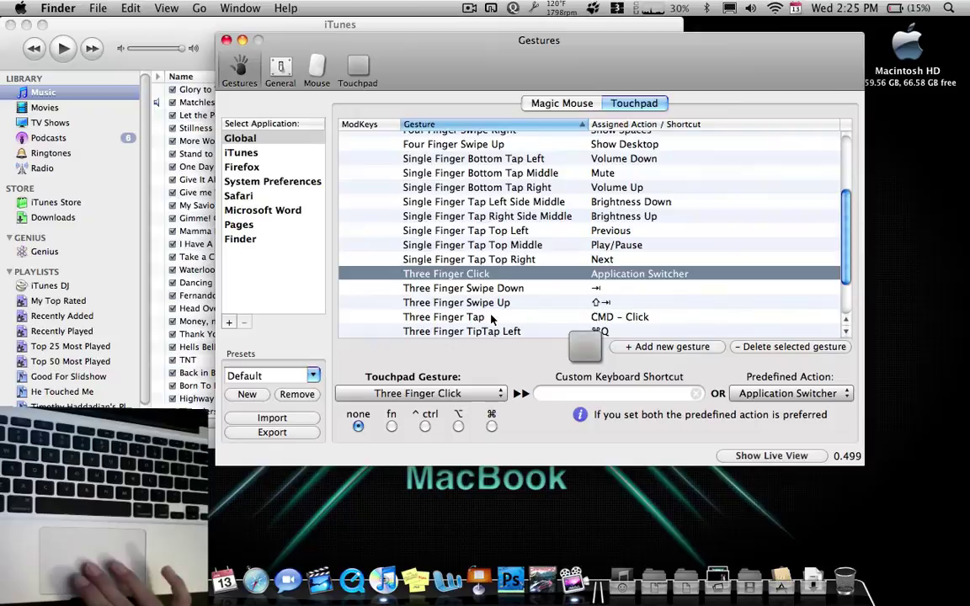
pyautogui.click(467, 288)
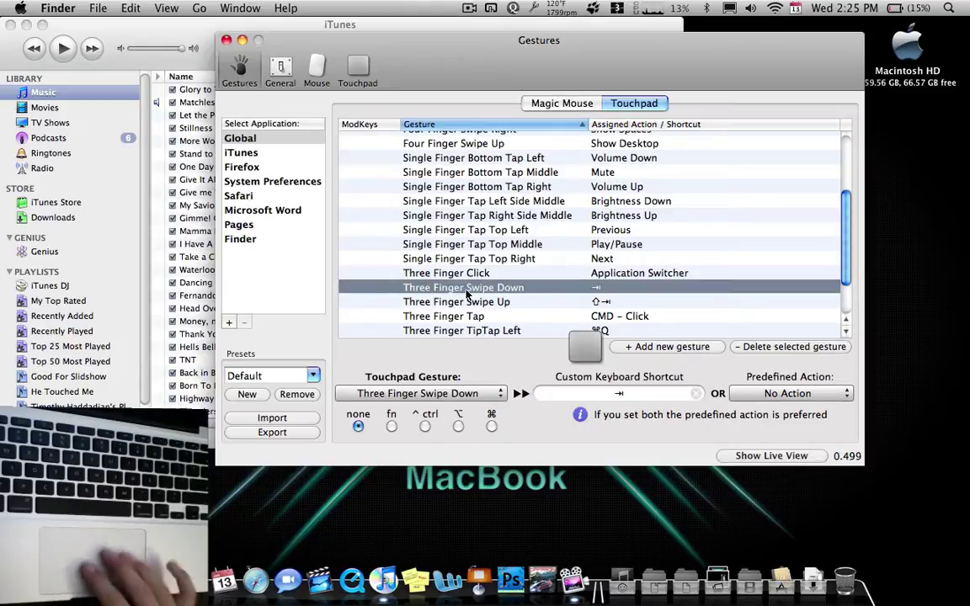
# Open Safari, move the keyboard focus forward and backward between the address, Google and history search fields, and close the window.
pyautogui.click(244, 599)
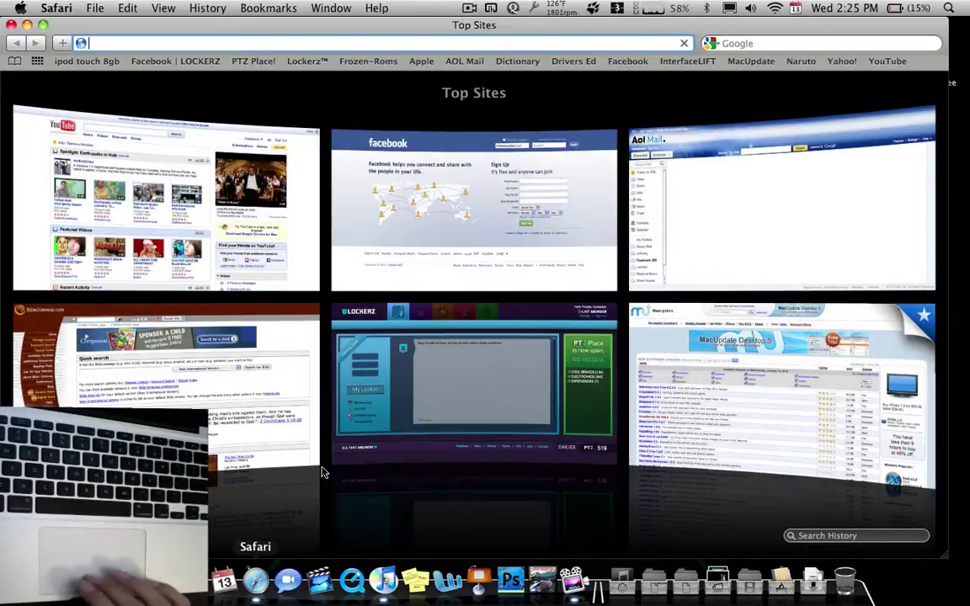
pyautogui.press('Tab')
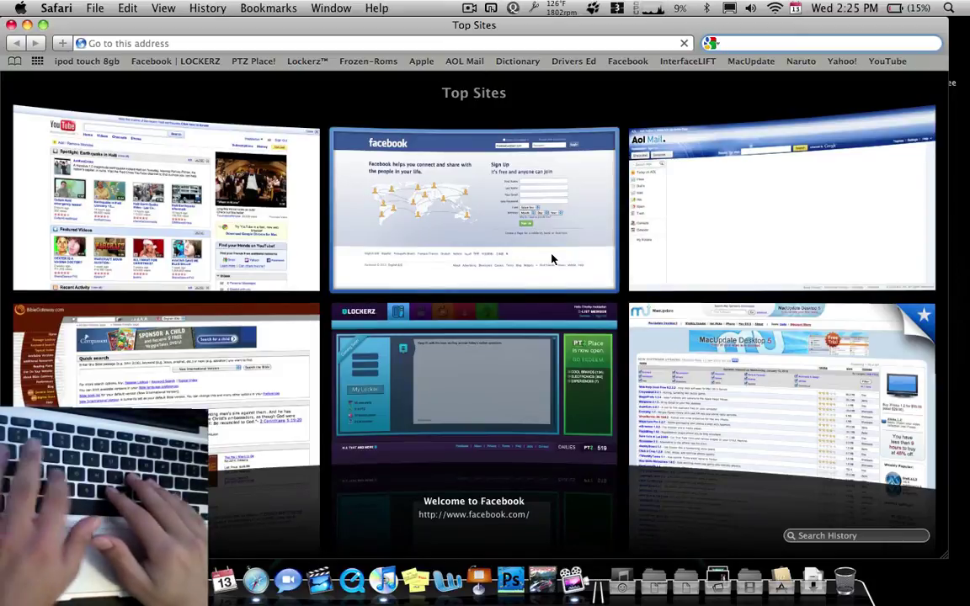
pyautogui.press('Tab')
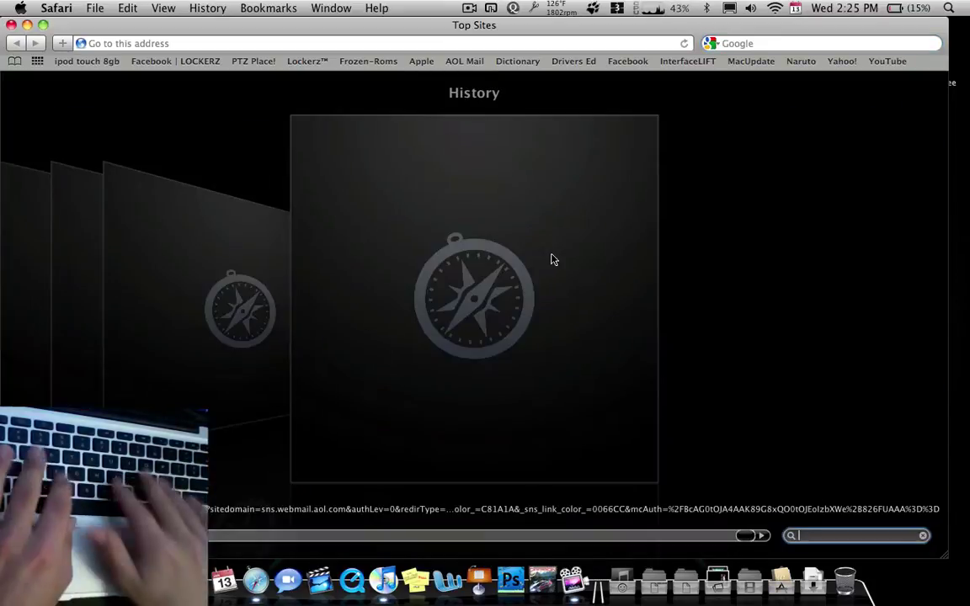
pyautogui.press('super+alt+1')
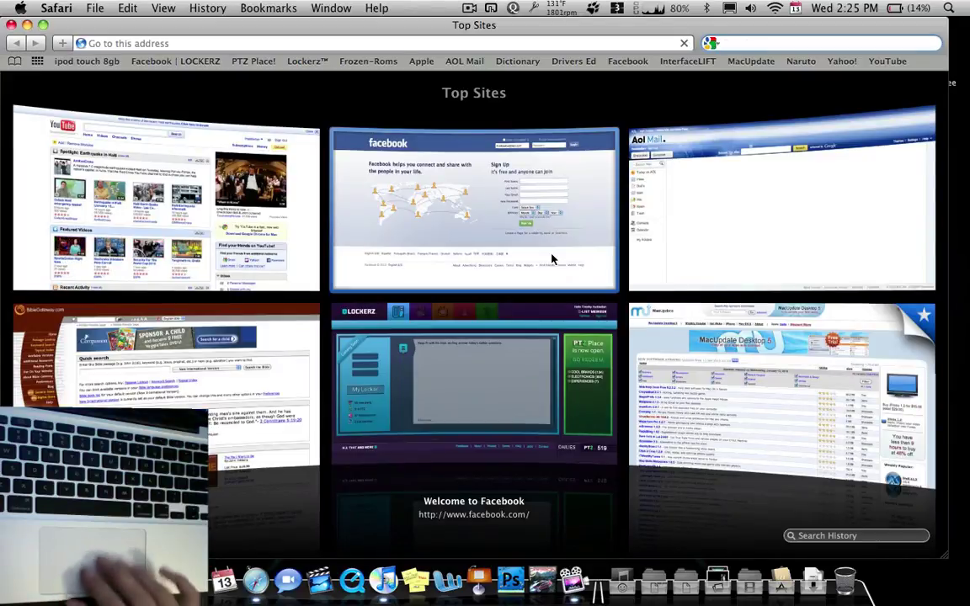
pyautogui.press('super+alt+f')
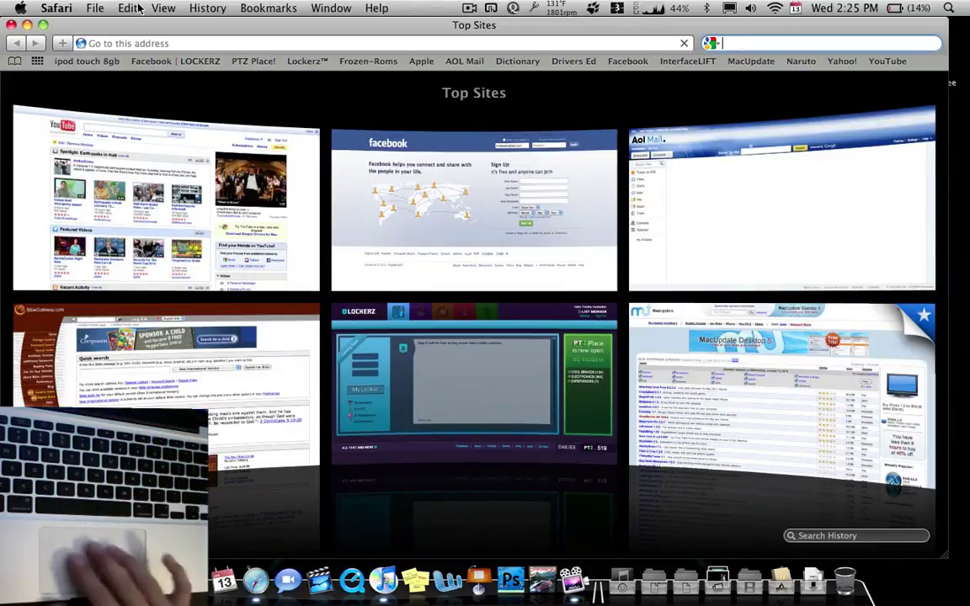
pyautogui.press('super+l')
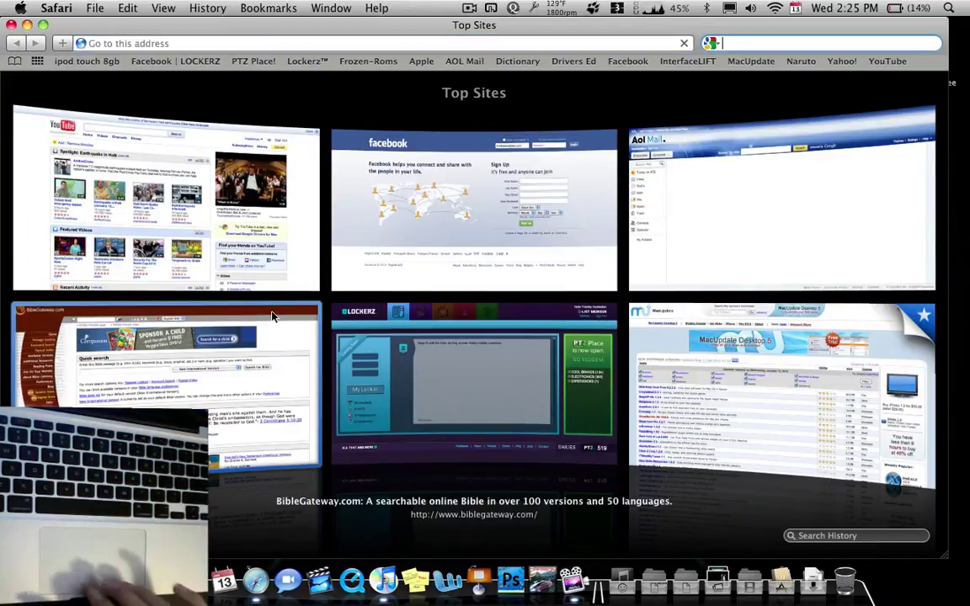
pyautogui.click(10, 24)
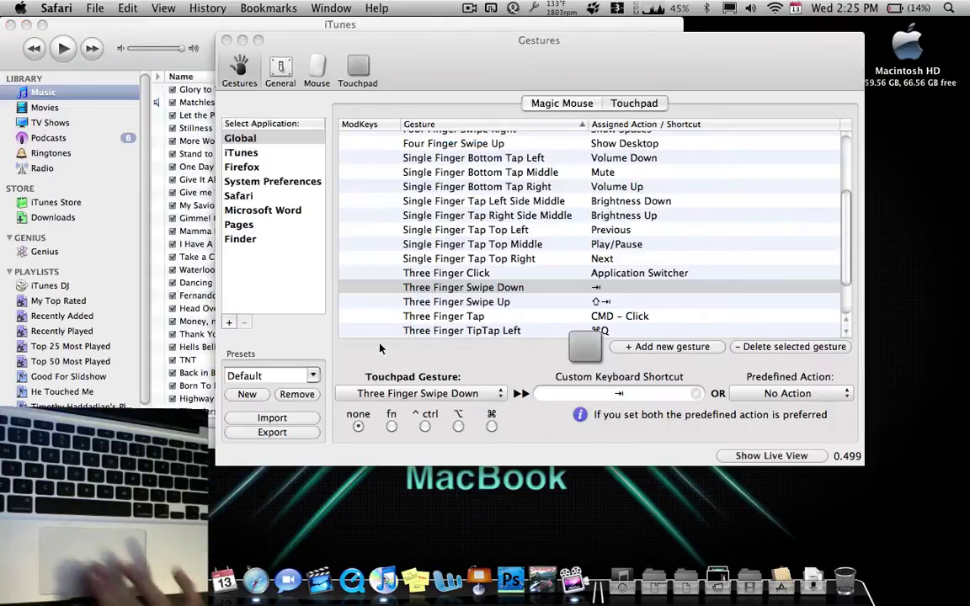
# Select the Three Finger Tap gesture, try it by revealing iChat in the Applications folder, and close that Finder window.
pyautogui.click(435, 304)
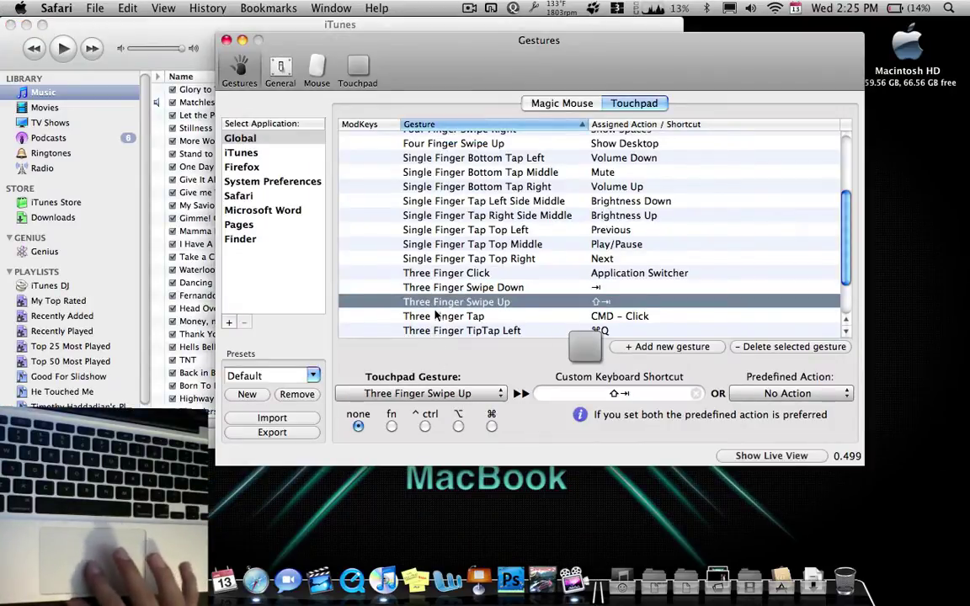
pyautogui.click(434, 316)
pyautogui.scroll(-3, 471, 312)
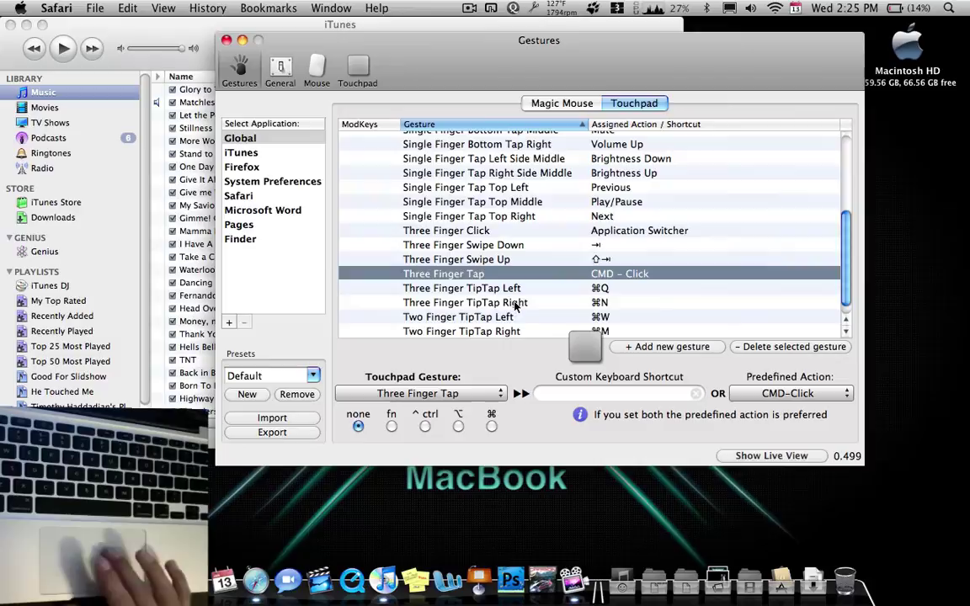
pyautogui.click(289, 593)
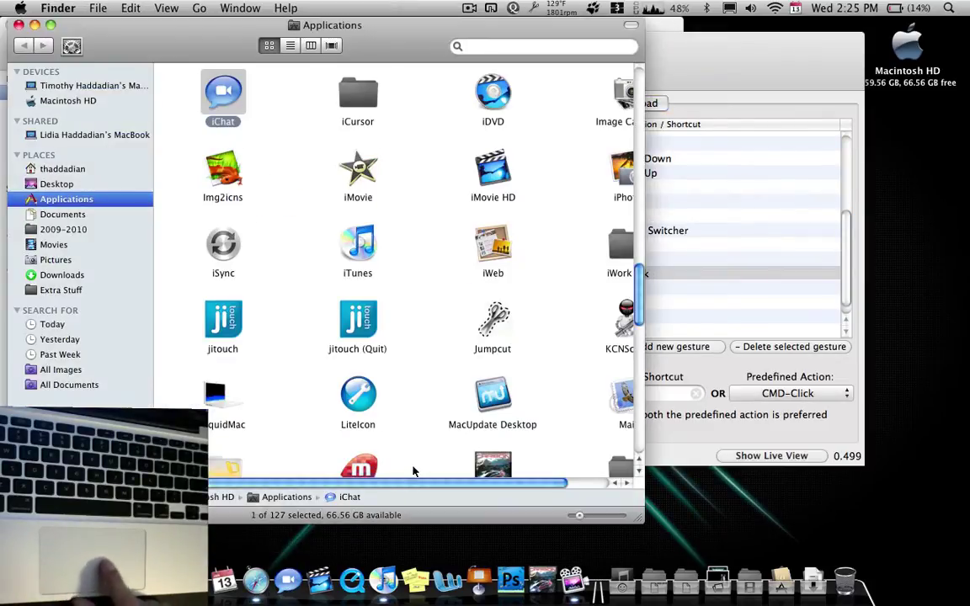
pyautogui.click(19, 24)
# Open a Safari window showing Top Sites and quit iCal.
pyautogui.click(239, 585)
pyautogui.click(255, 581)
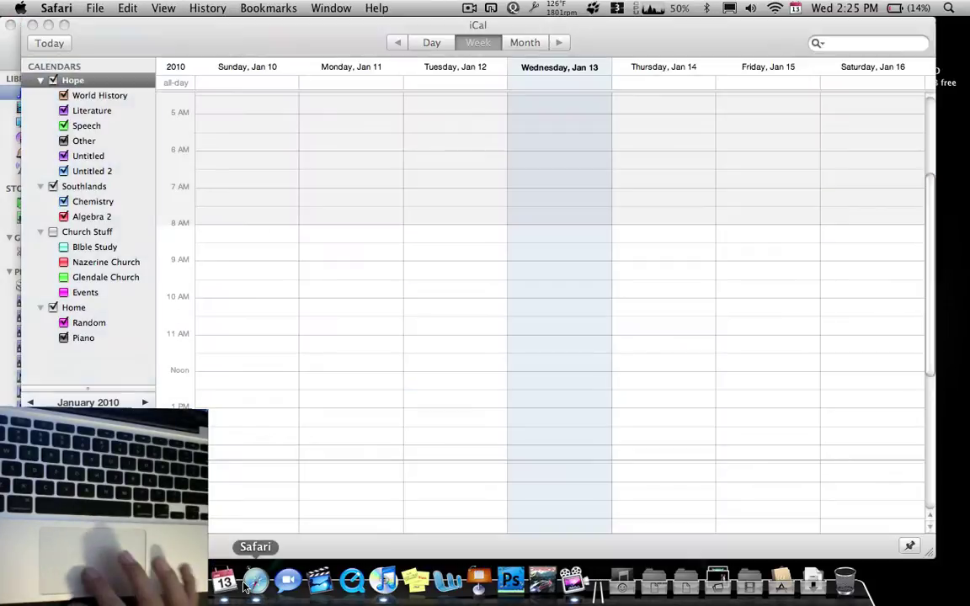
pyautogui.rightClick(224, 581)
pyautogui.click(240, 540)
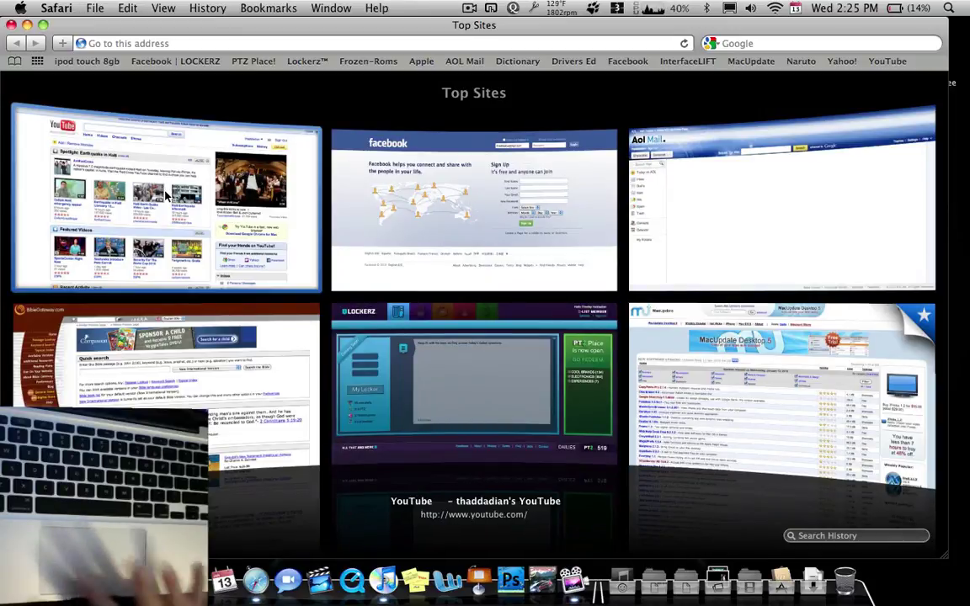
# Open YouTube from Top Sites and open the first video under Subscriptions in a new tab.
pyautogui.click(165, 192)
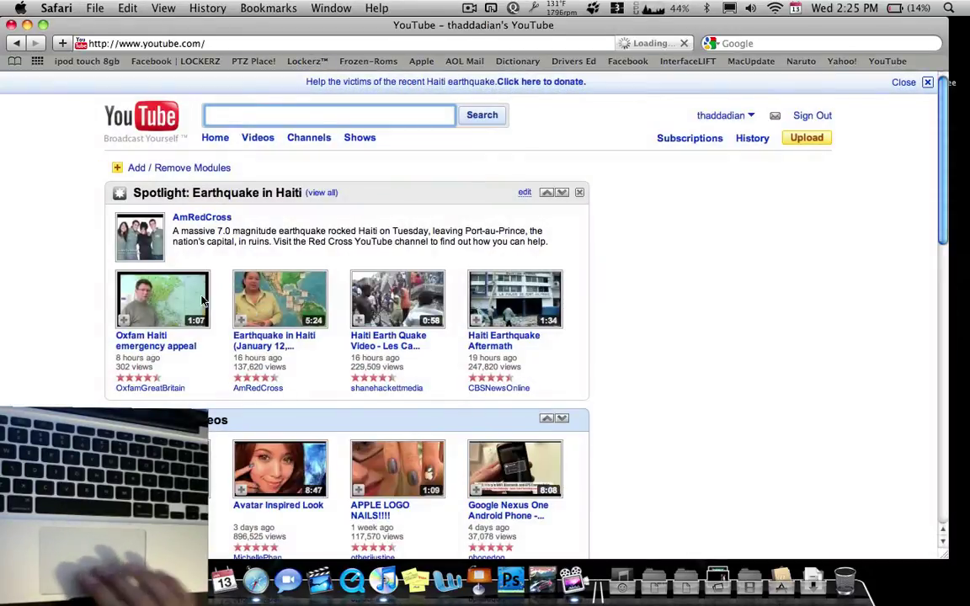
pyautogui.scroll(-5, 261, 504)
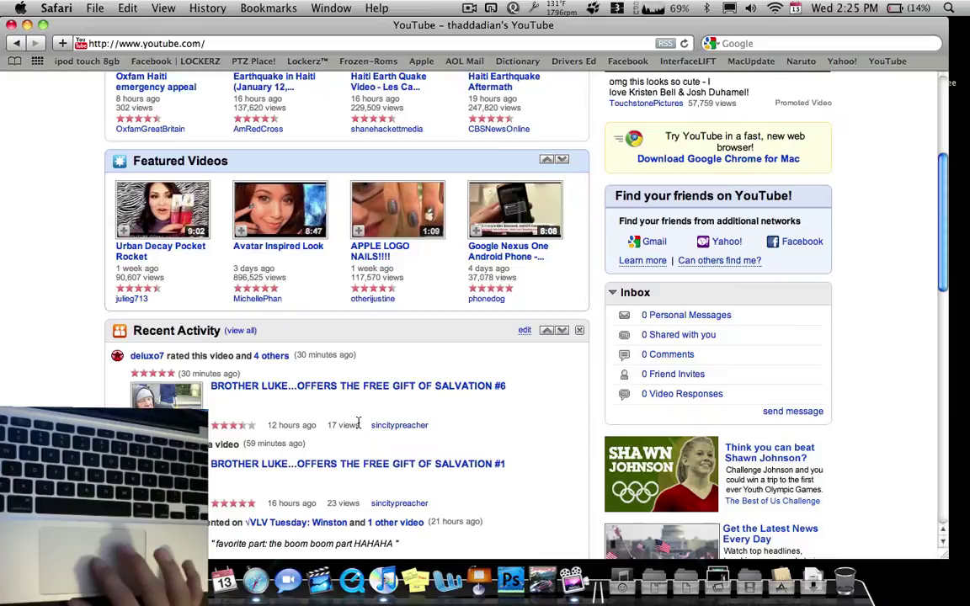
pyautogui.scroll(-2, 347, 425)
pyautogui.scroll(-5, 346, 424)
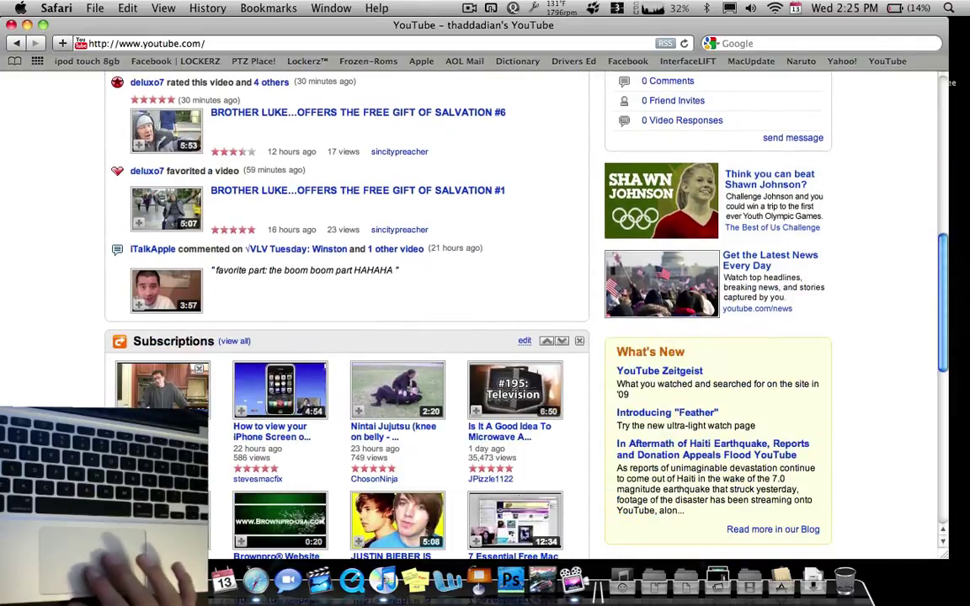
pyautogui.scroll(-1, 472, 320)
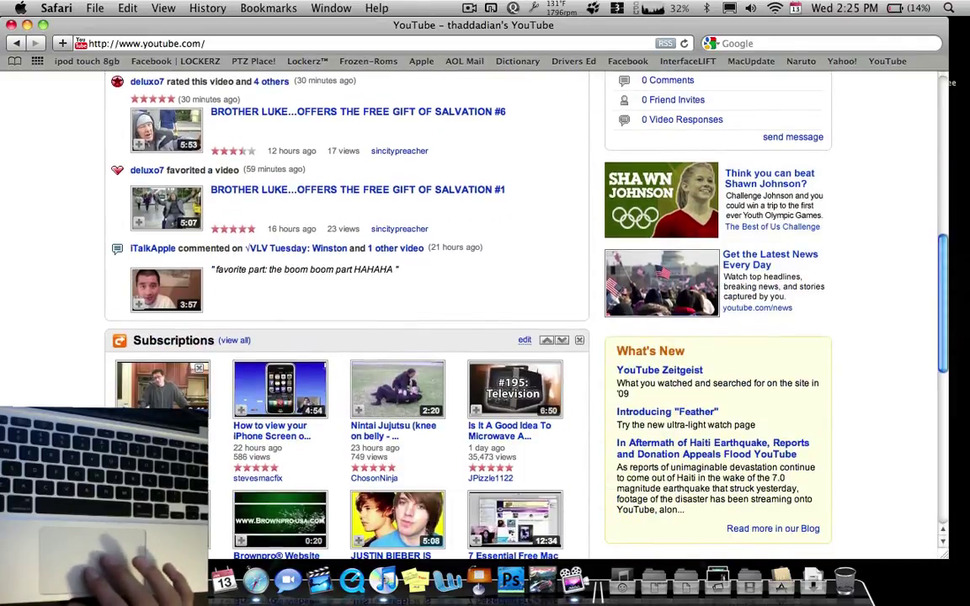
pyautogui.middleClick(172, 399)
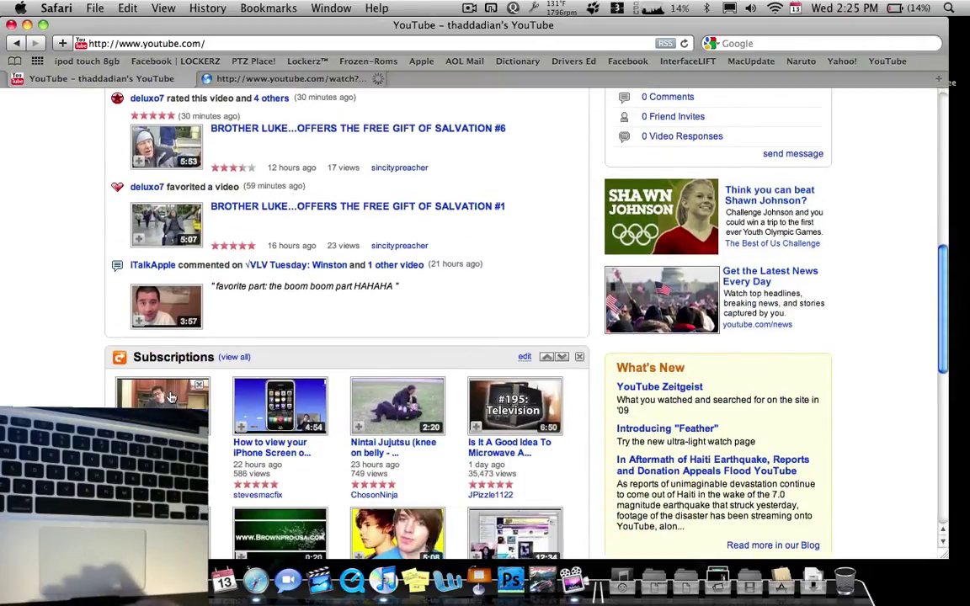
# Switch between the YouTube home and "How to Make Pizza" tabs, and close the video tab and the Safari window.
pyautogui.click(240, 83)
pyautogui.click(146, 80)
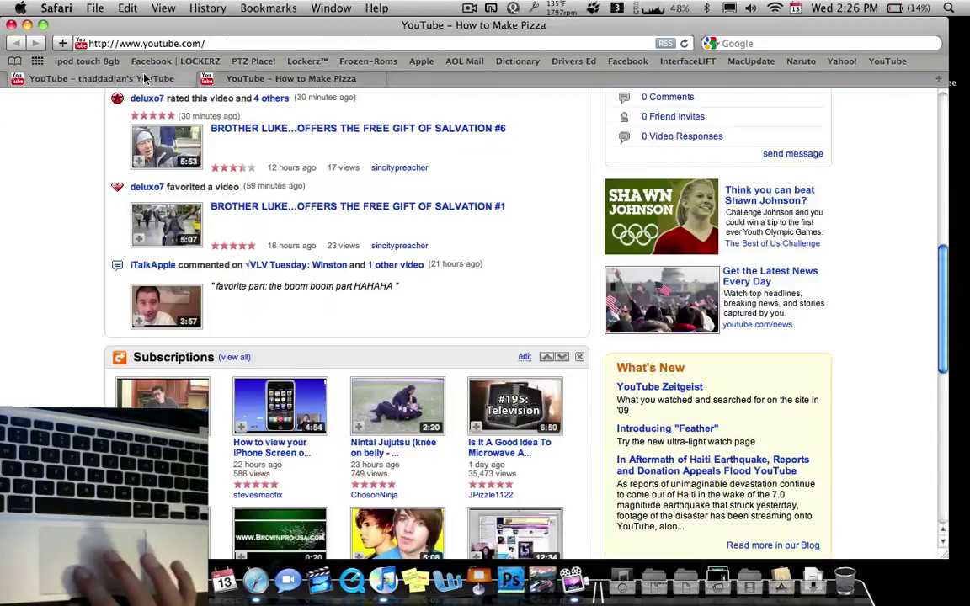
pyautogui.click(247, 80)
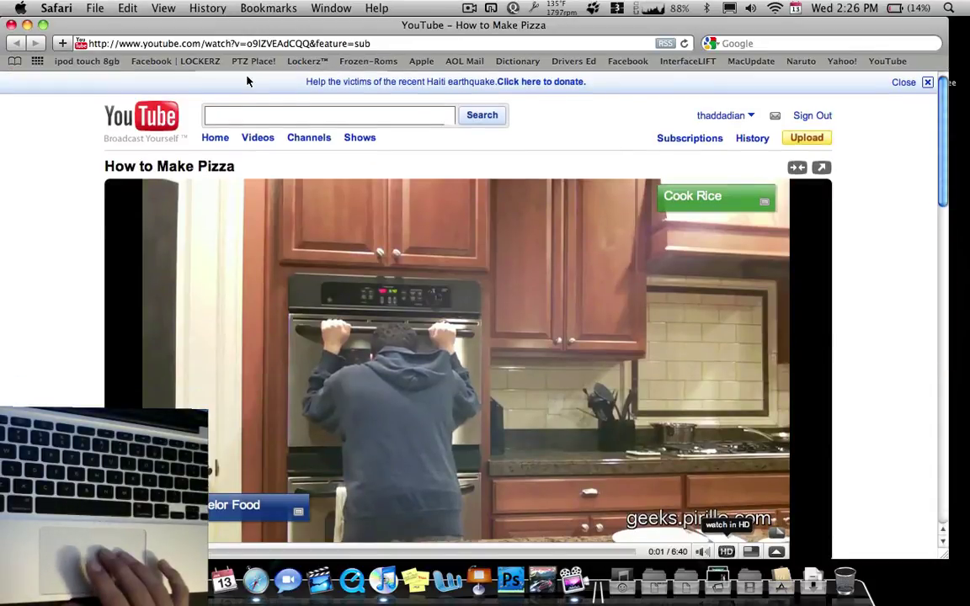
pyautogui.click(208, 78)
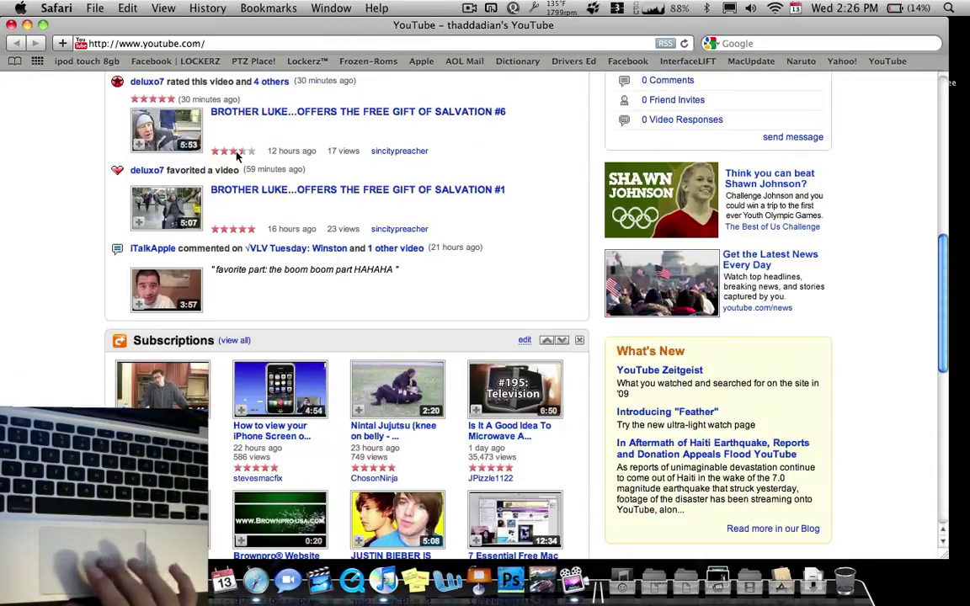
pyautogui.click(12, 24)
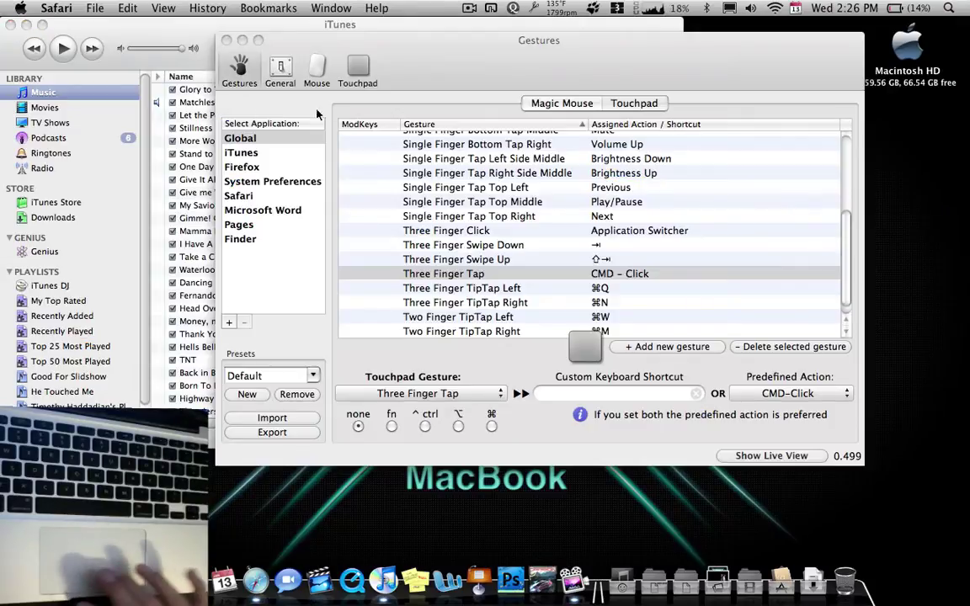
# Select the Three Finger TipTap Left gesture and demonstrate it by quitting iTunes and Safari.
pyautogui.click(482, 293)
pyautogui.click(477, 291)
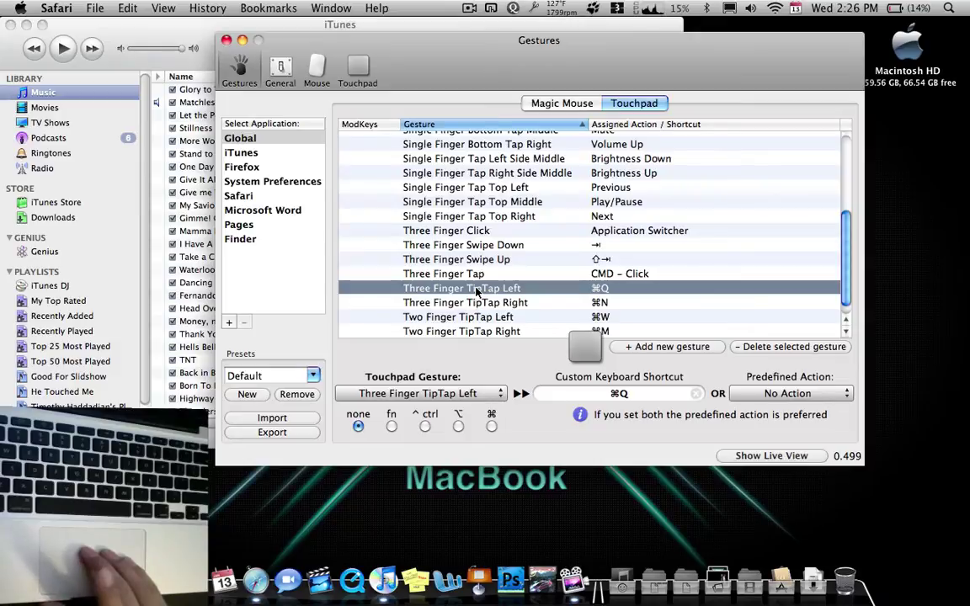
pyautogui.click(211, 22)
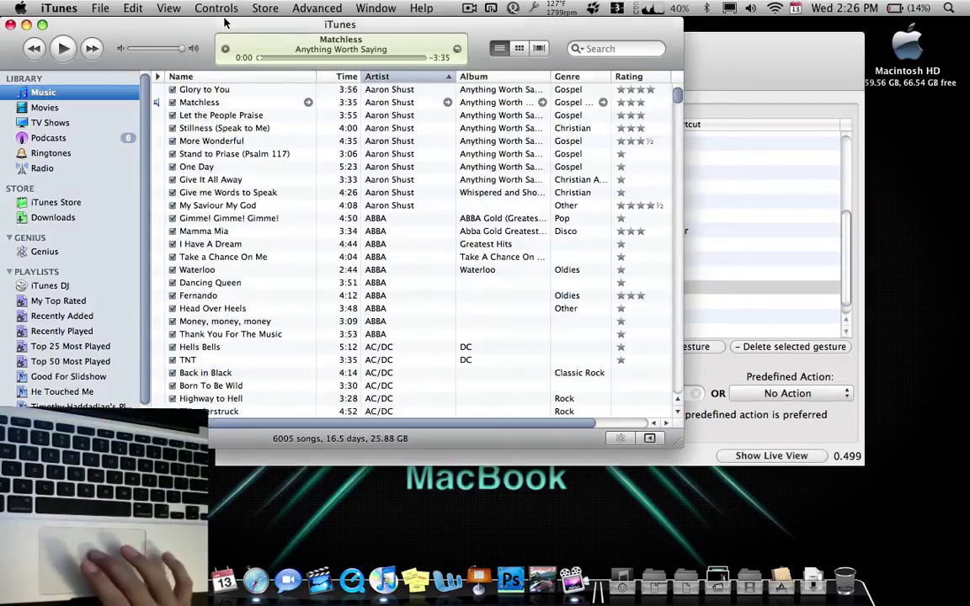
pyautogui.press('super+Tab')
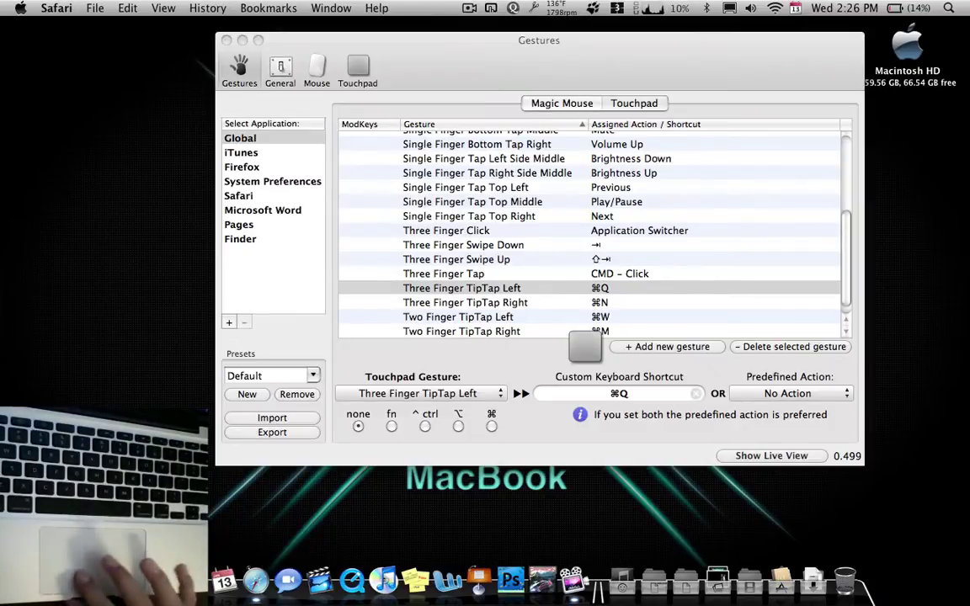
pyautogui.press('super+q')
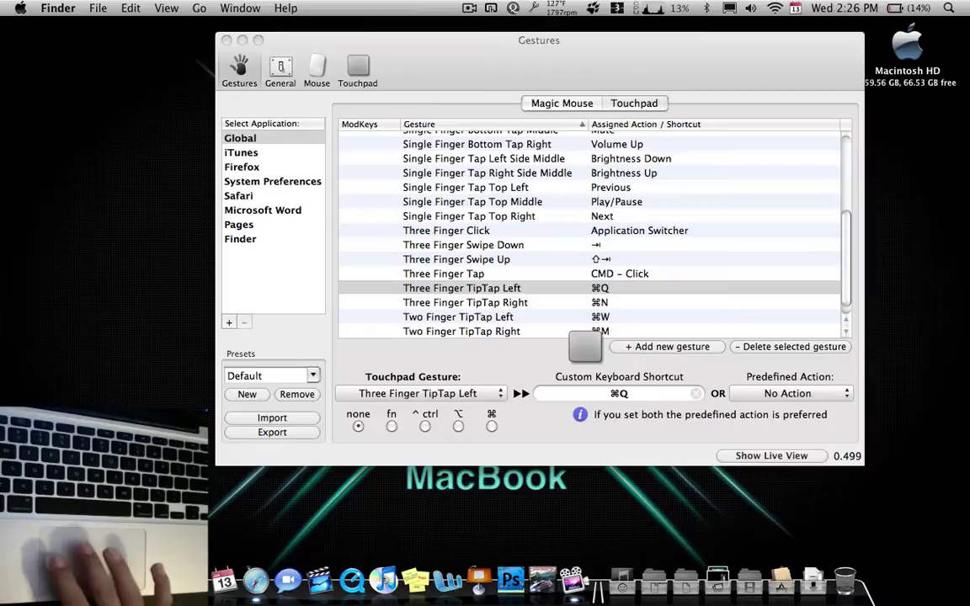
# Open and close a new Finder window twice to demonstrate the TipTap gestures, and select Macintosh HD on the desktop.
pyautogui.press('super+n')
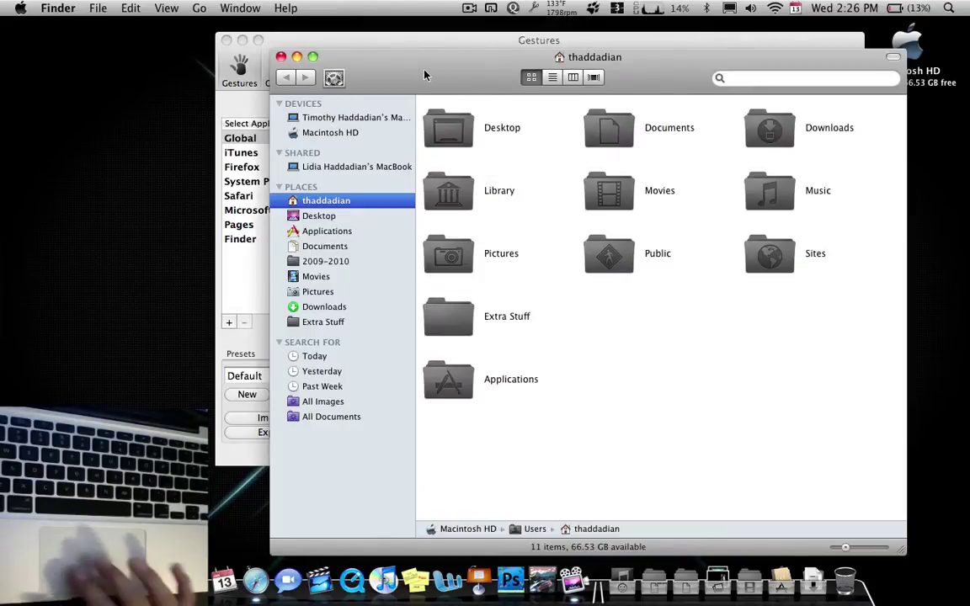
pyautogui.moveTo(425, 76); pyautogui.dragTo(346, 61)
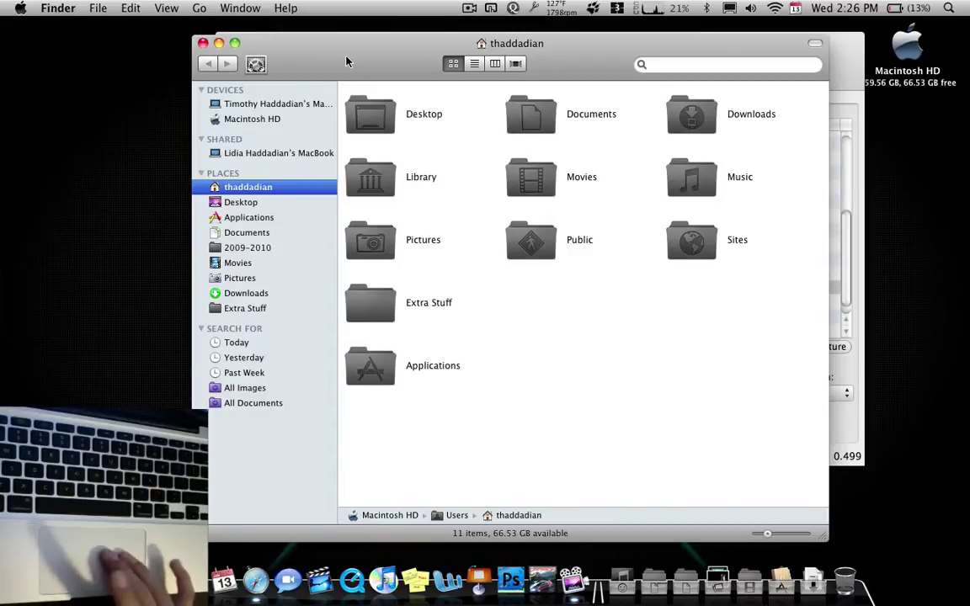
pyautogui.press('super+w')
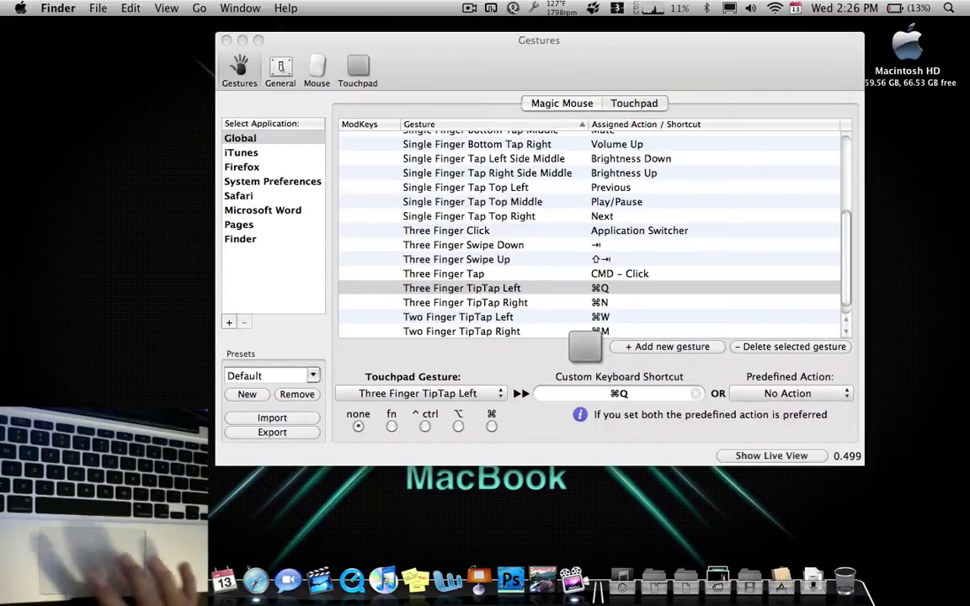
pyautogui.press('super+n')
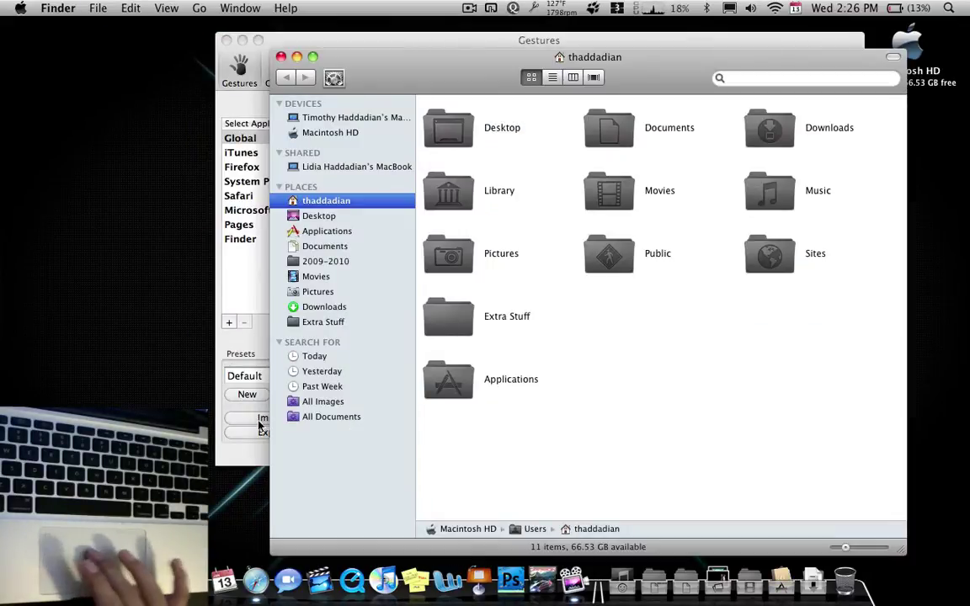
pyautogui.press('super+w')
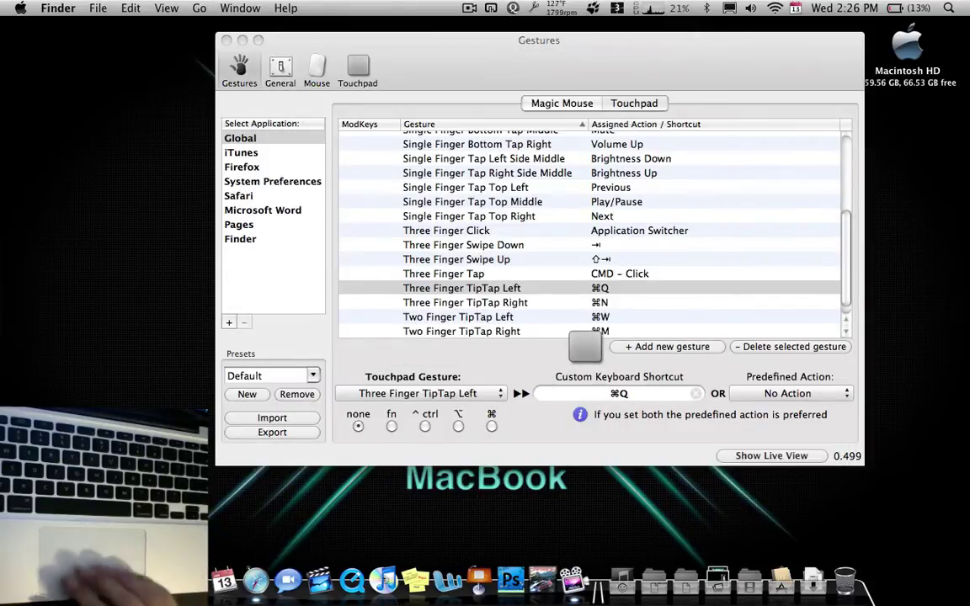
pyautogui.press('Tab')
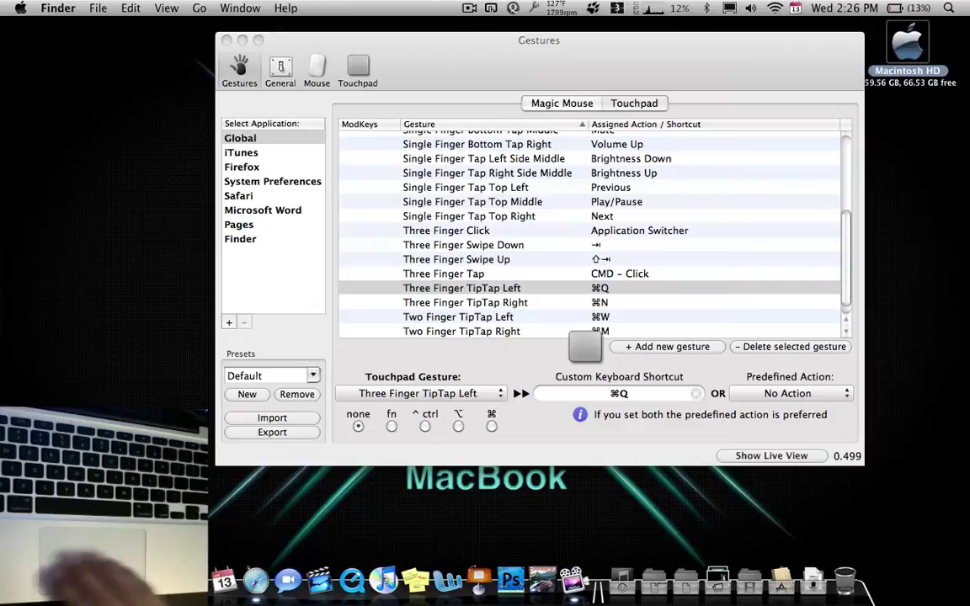
# Open two new Finder windows and close both to demonstrate the new-window and close-window gestures.
pyautogui.press('F10')
pyautogui.click(321, 497)
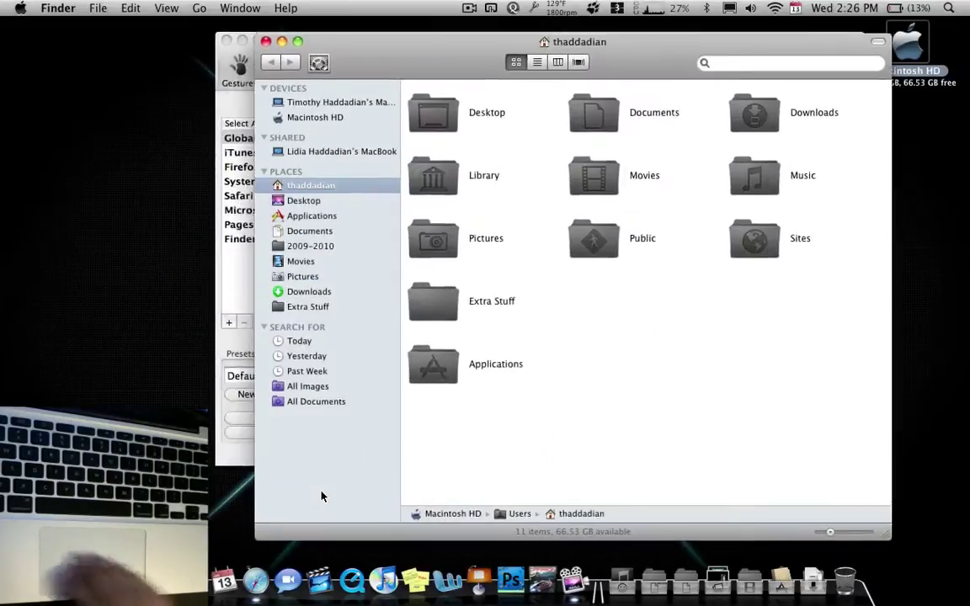
pyautogui.press('F10')
pyautogui.click(608, 513)
pyautogui.press('F10')
pyautogui.click(486, 501)
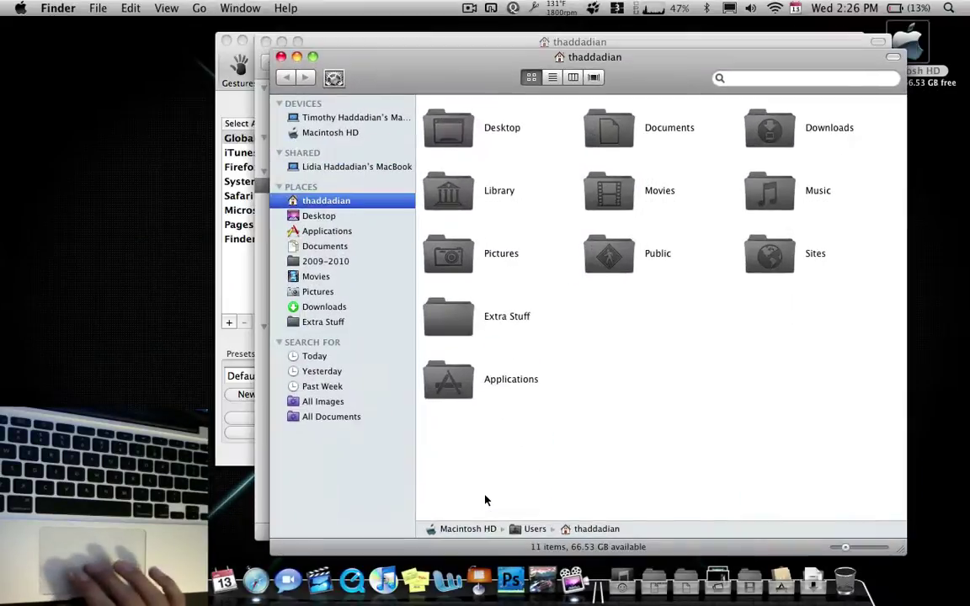
pyautogui.press('super+w')
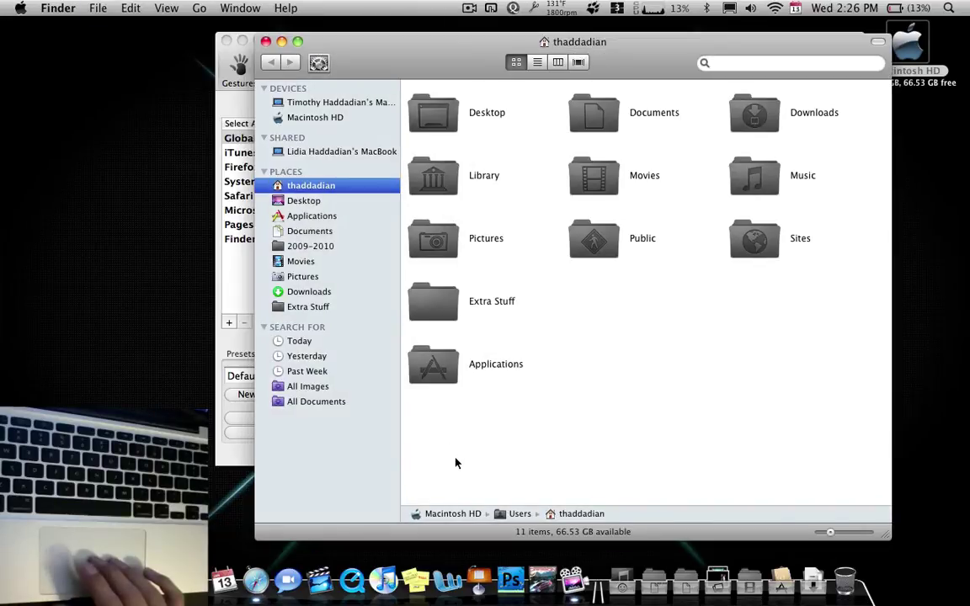
pyautogui.press('super+w')
pyautogui.click(532, 438)
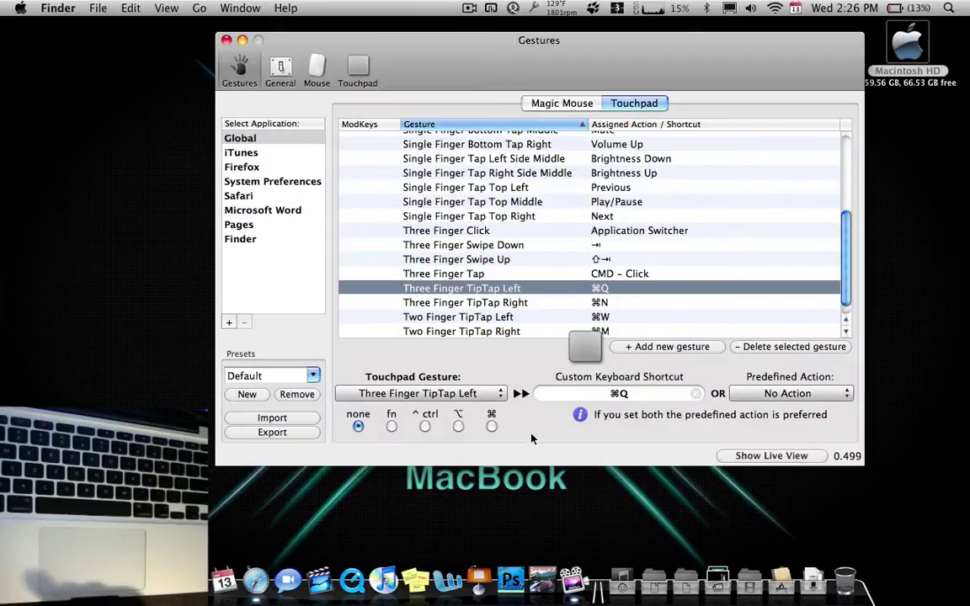
# Delete the unassigned "Please Select a Gesture" entry with the ⌘↓ shortcut from the Global touchpad gestures.
pyautogui.scroll(-2, 514, 291)
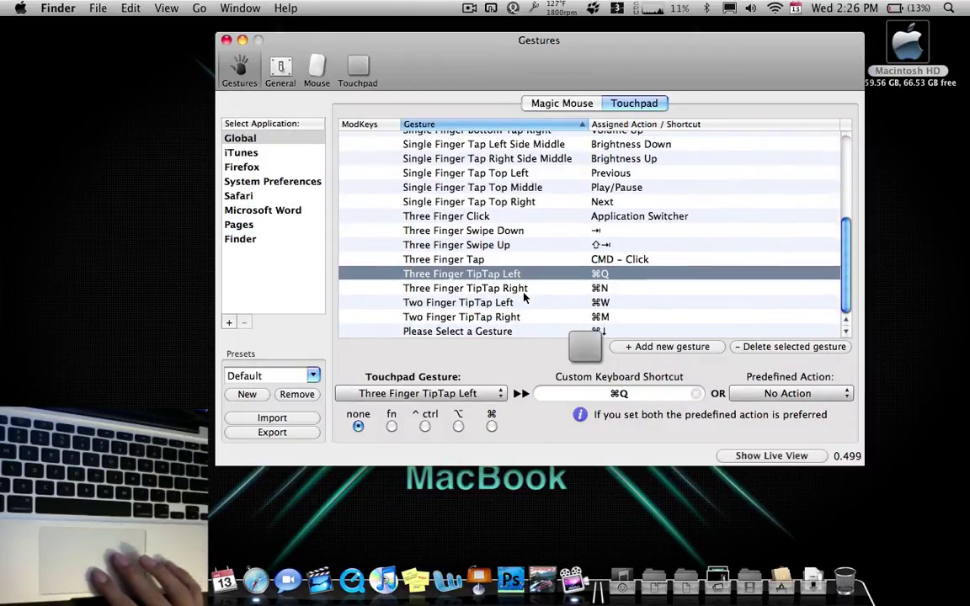
pyautogui.click(520, 335)
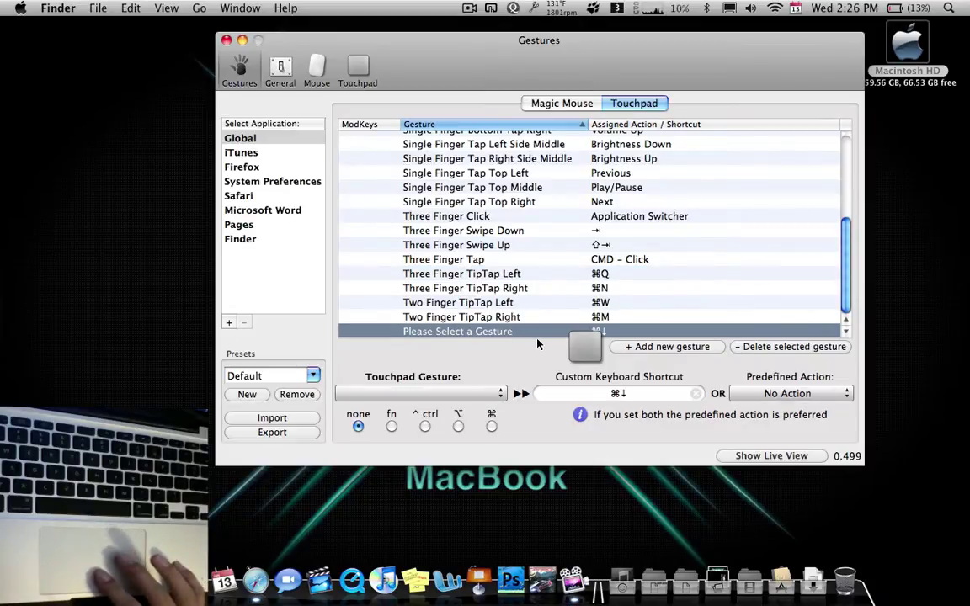
pyautogui.scroll(10, 759, 246)
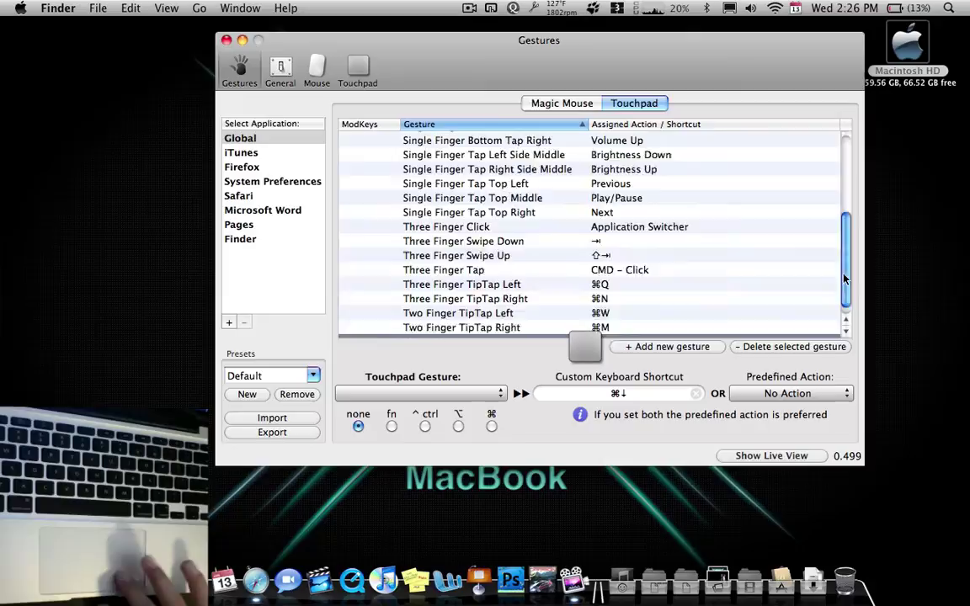
pyautogui.scroll(-10, 808, 252)
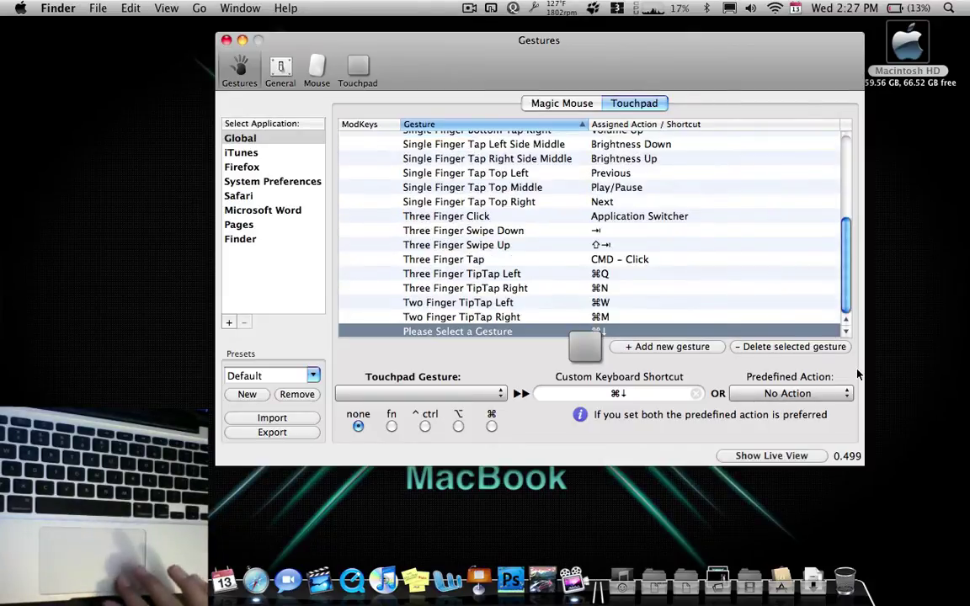
pyautogui.click(787, 347)
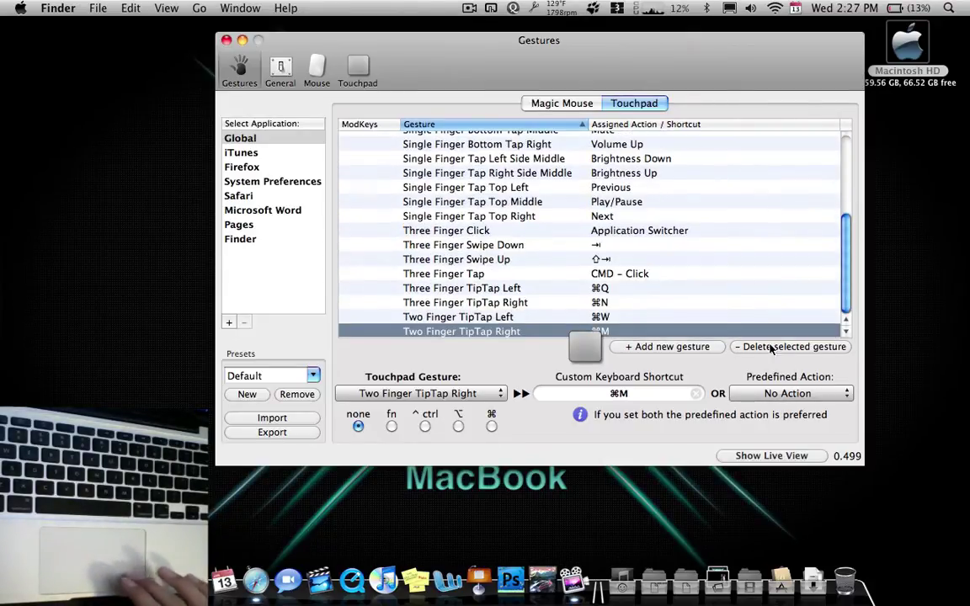
# On an empty desktop space, open two Finder windows and the home folder's Info window, and show them briefly in Exposé.
pyautogui.press('super+m')
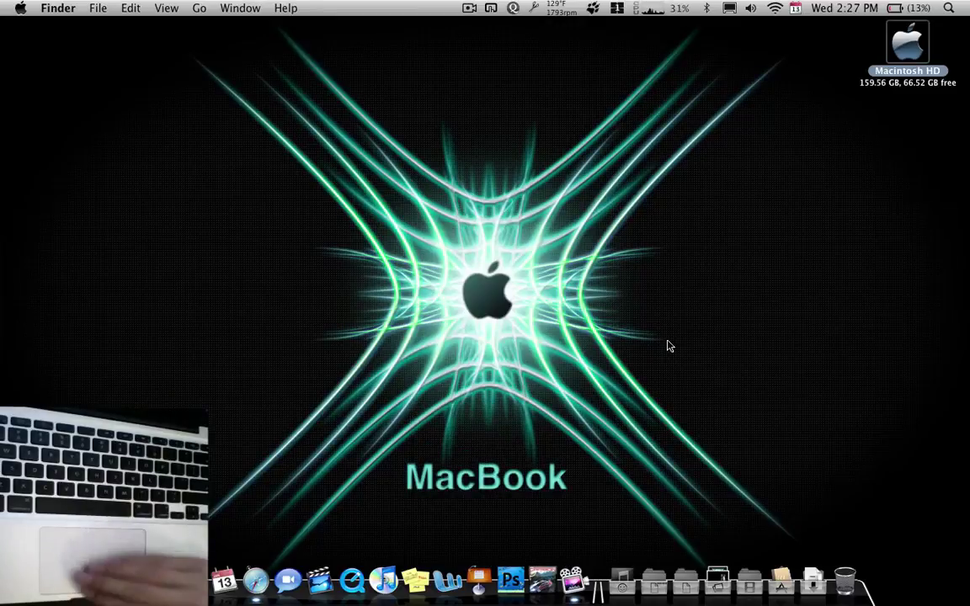
pyautogui.press('super+n')
pyautogui.press('super+n')
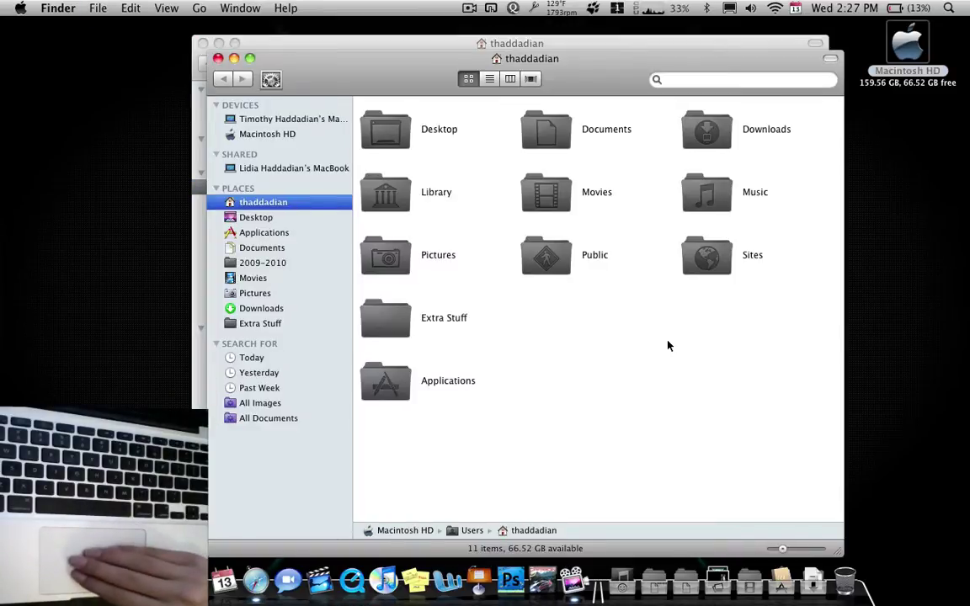
pyautogui.press('super+i')
pyautogui.press('F3')
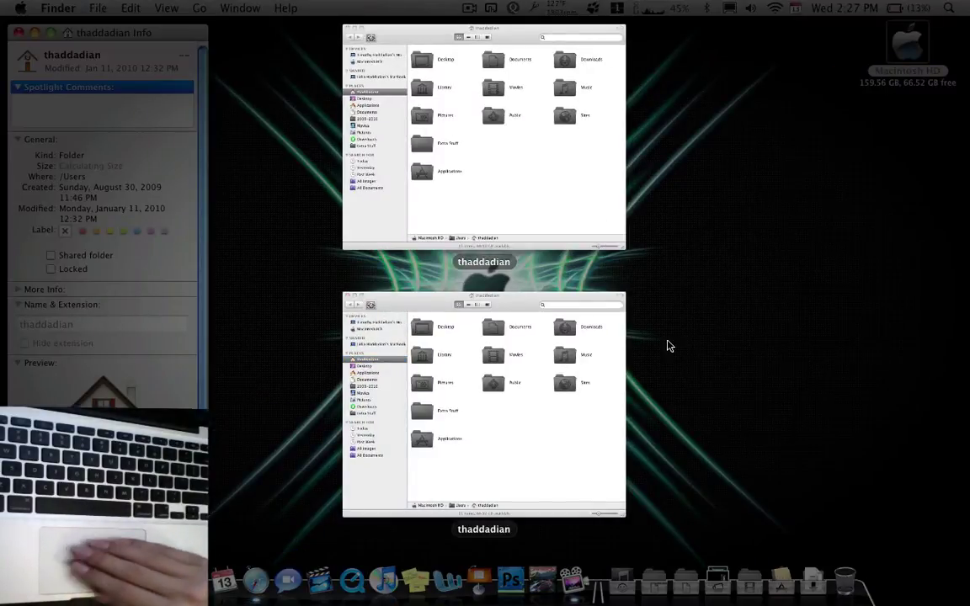
pyautogui.click(589, 341)
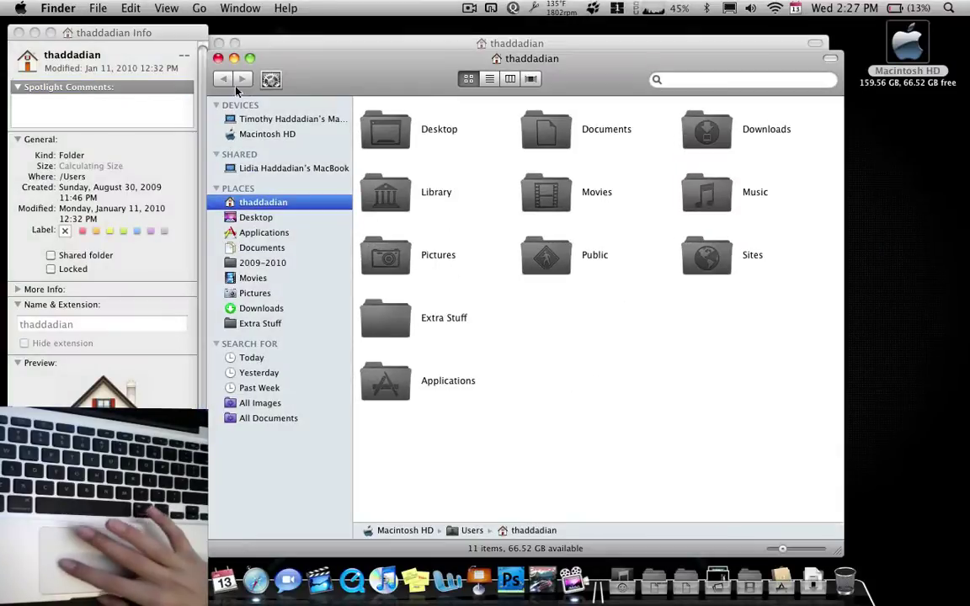
# Close both Finder windows and the home folder's Info window.
pyautogui.click(218, 58)
pyautogui.click(324, 60)
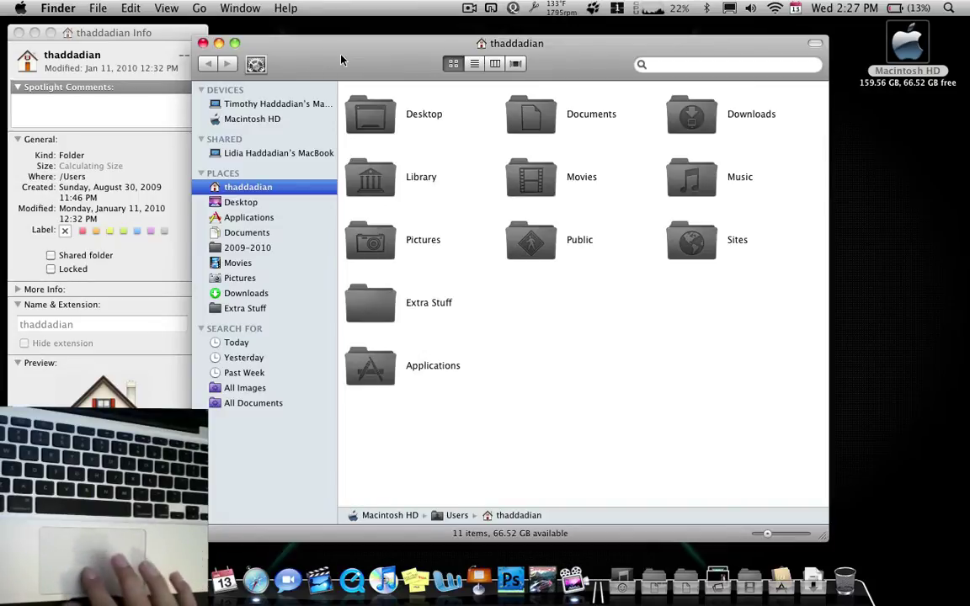
pyautogui.click(203, 43)
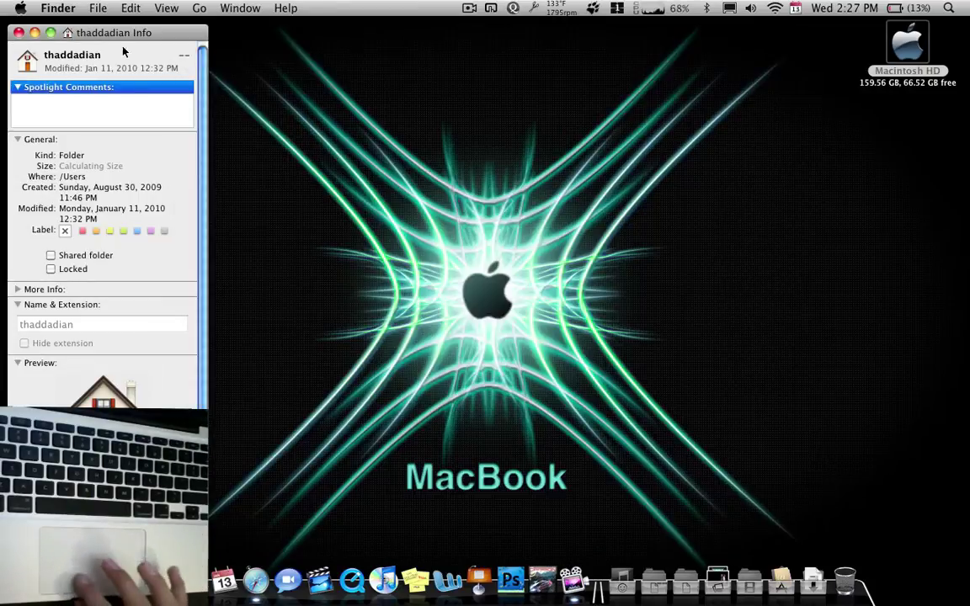
pyautogui.click(19, 33)
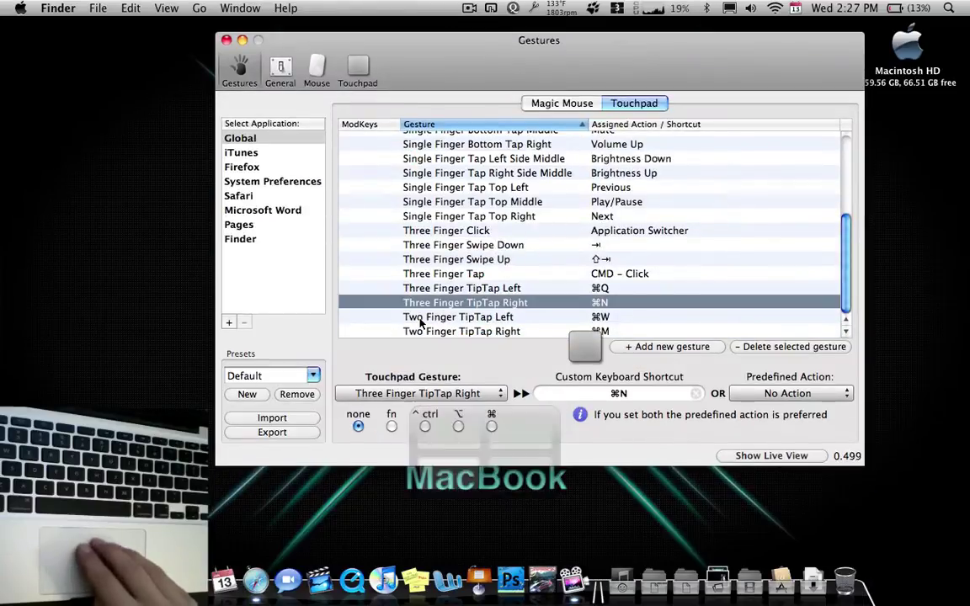
# Switch back and forth between the desktop spaces and return to the one with the Gestures window.
pyautogui.press('F12')
pyautogui.click(578, 281)
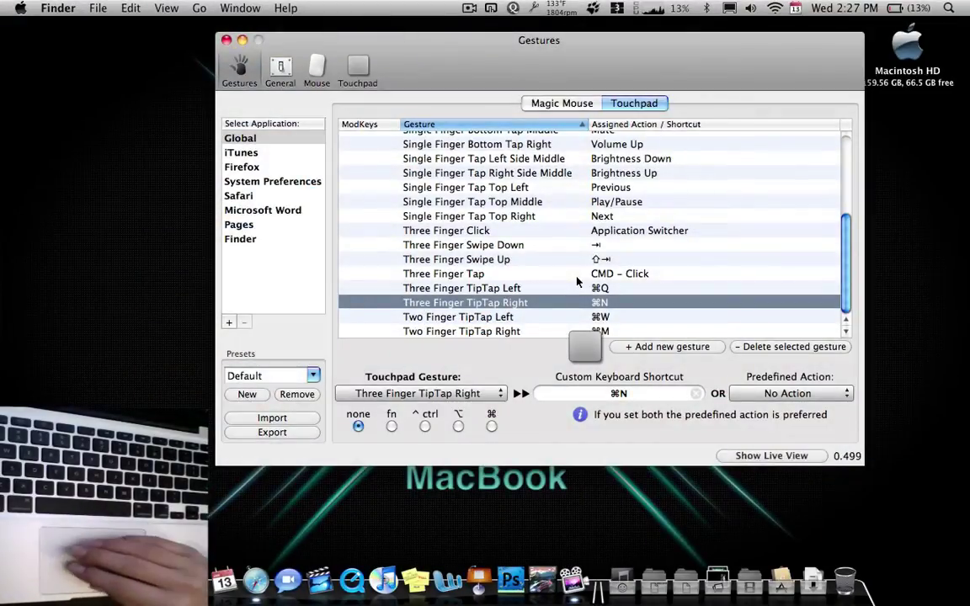
pyautogui.hotkey('ctrl', 'Up')
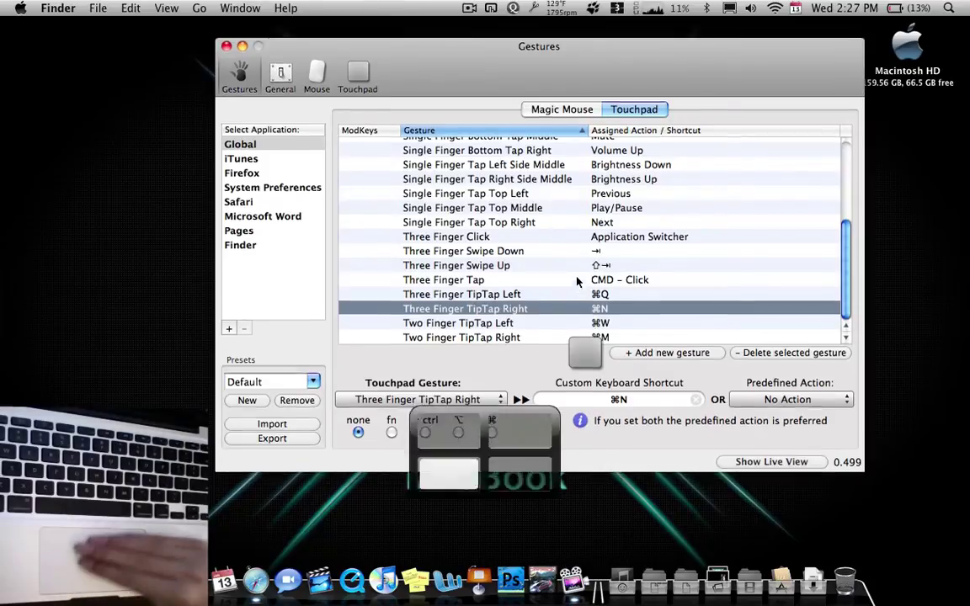
pyautogui.hotkey('ctrl', 'Down')
pyautogui.press('F11')
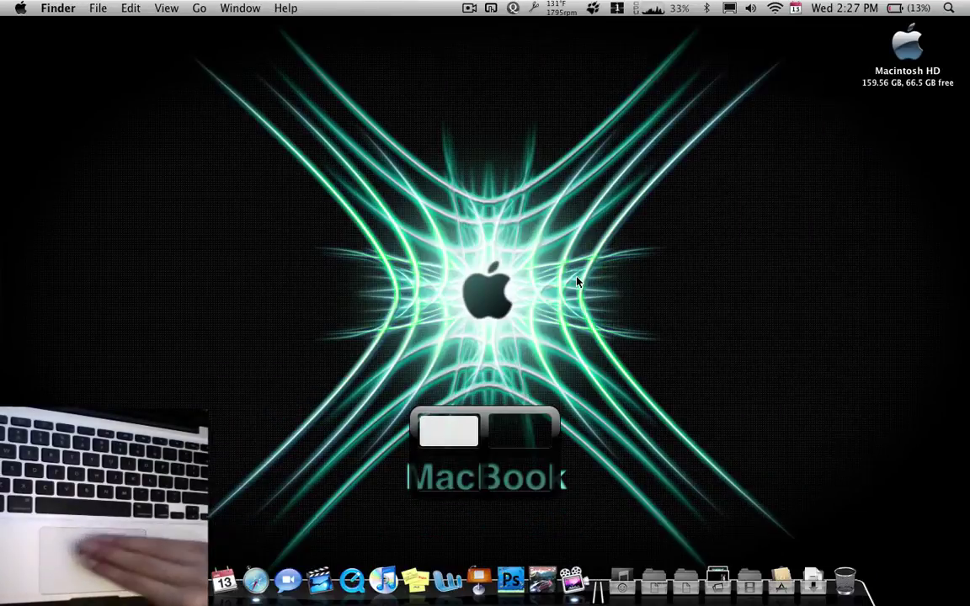
pyautogui.press('F11')
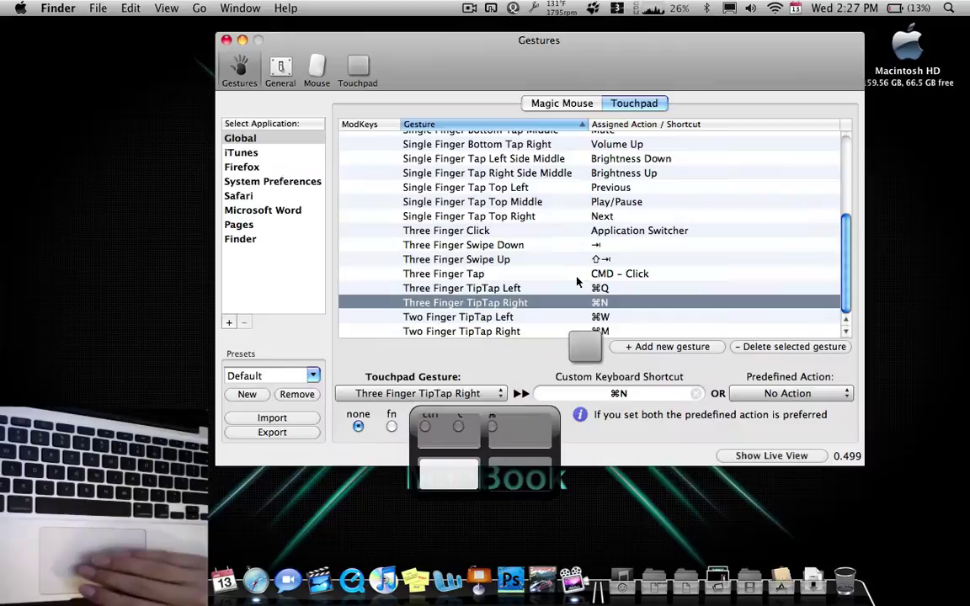
# Remove iTunes from the application list and display the gestures for System Preferences and Firefox.
pyautogui.click(245, 153)
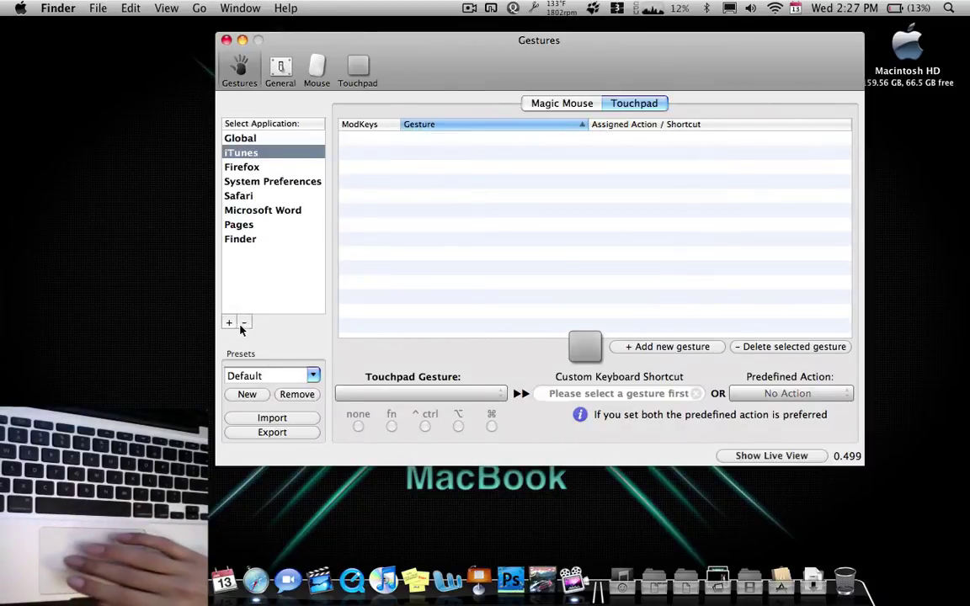
pyautogui.click(242, 324)
pyautogui.click(282, 167)
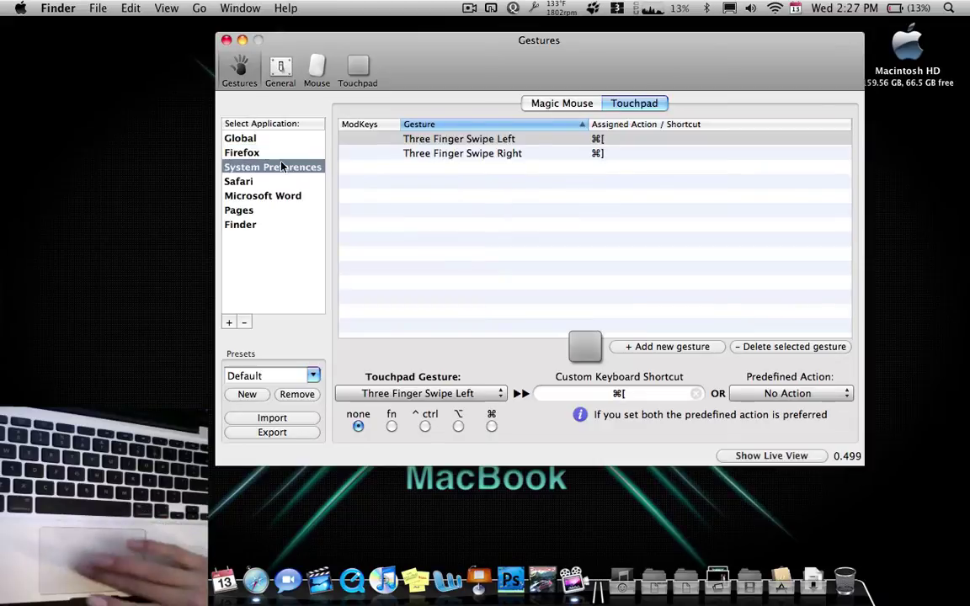
pyautogui.click(244, 153)
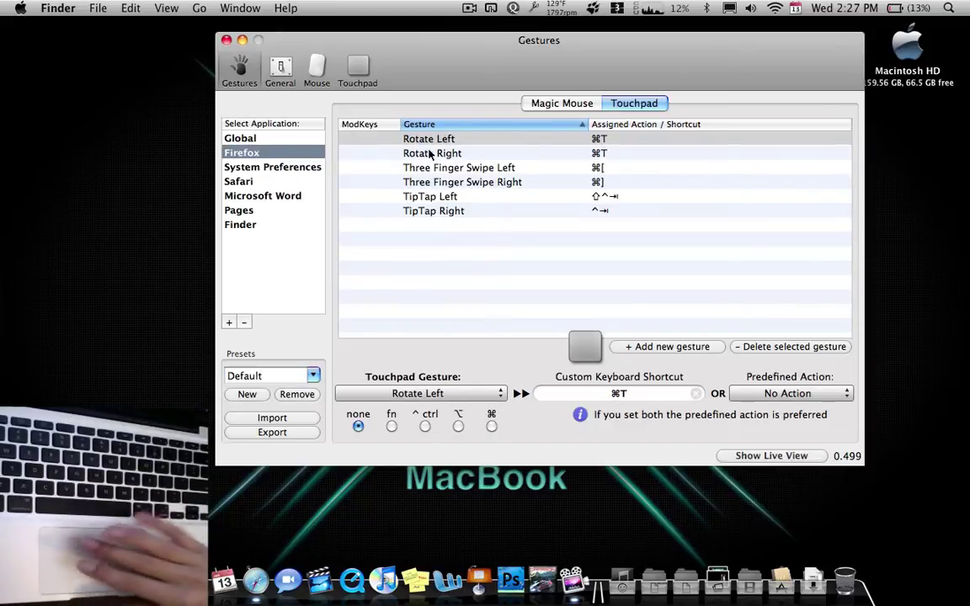
# Switch to Safari and open new tabs until seven Top Sites tabs are showing.
pyautogui.click(255, 583)
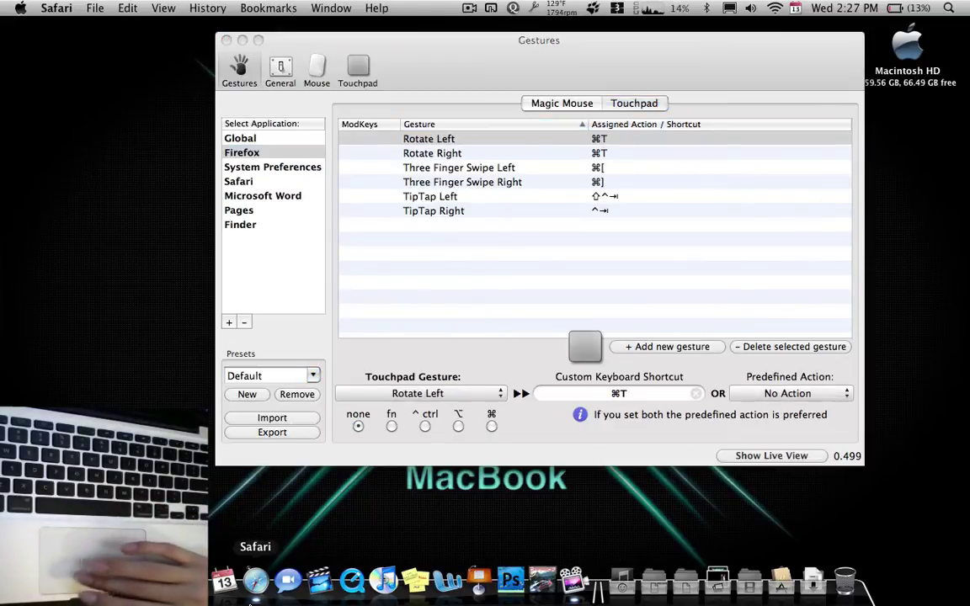
pyautogui.press('super+t')
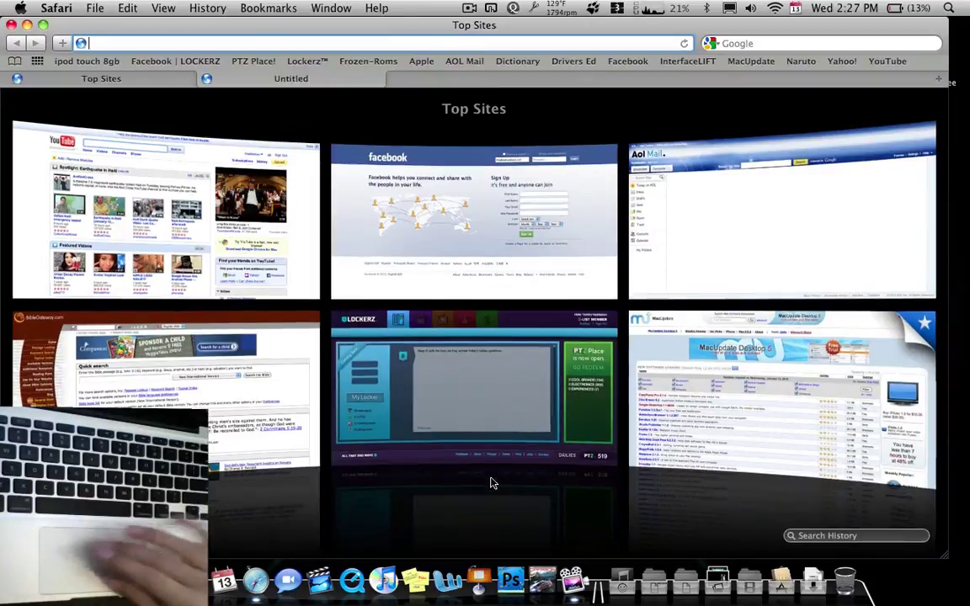
pyautogui.press('super+t')
pyautogui.press('super+t')
pyautogui.press('super+t')
pyautogui.press('super+t')
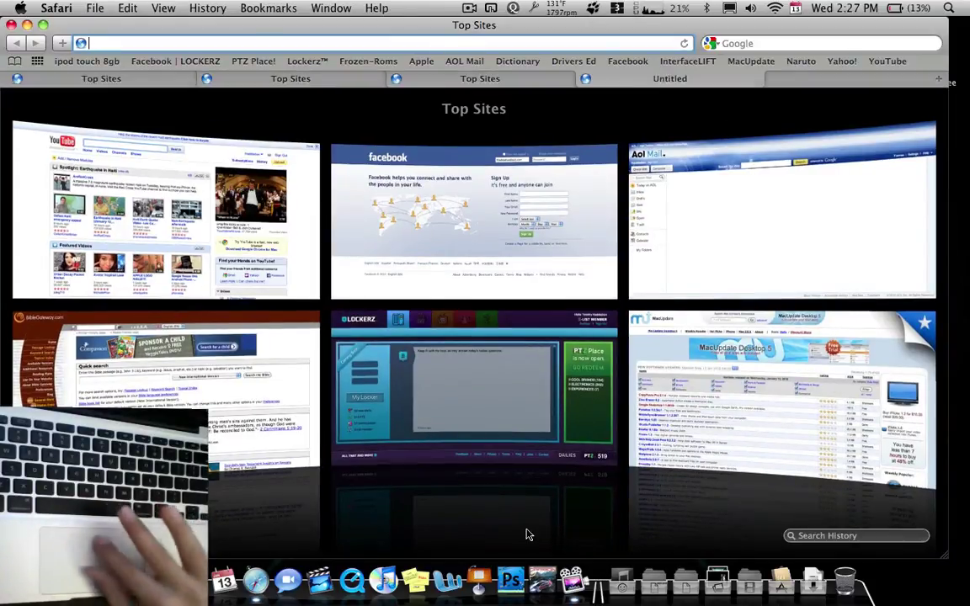
pyautogui.press('super+t')
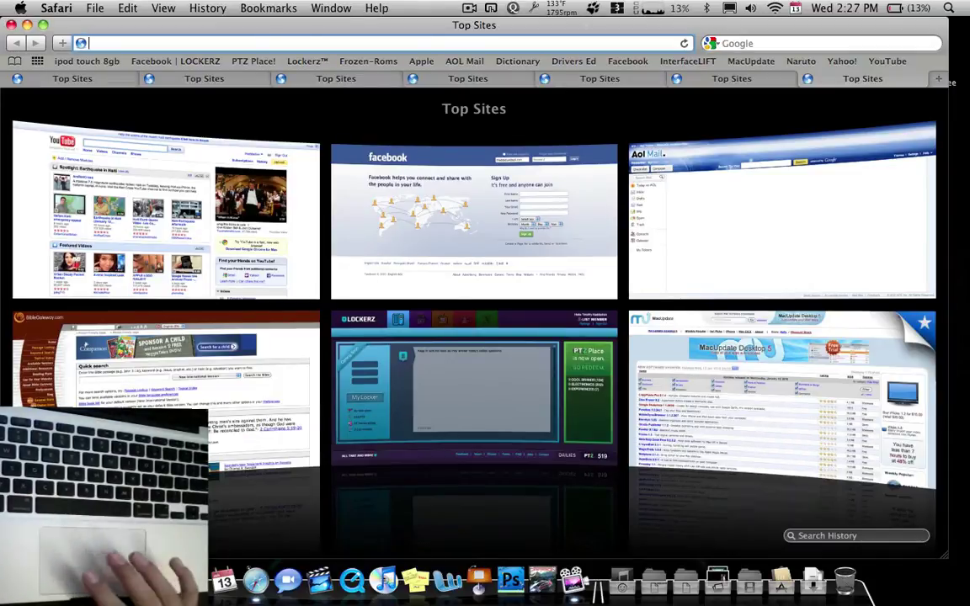
# Close the extra Top Sites tabs until only one remains.
pyautogui.press('super+w')
pyautogui.press('super+w')
pyautogui.press('super+w')
pyautogui.press('super+w')
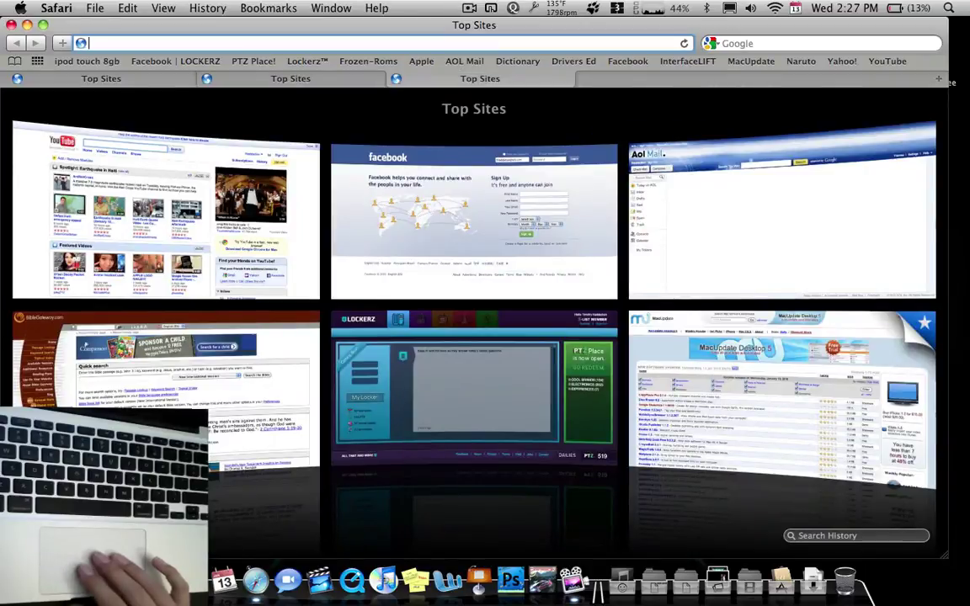
pyautogui.press('super+w')
pyautogui.press('super+w')
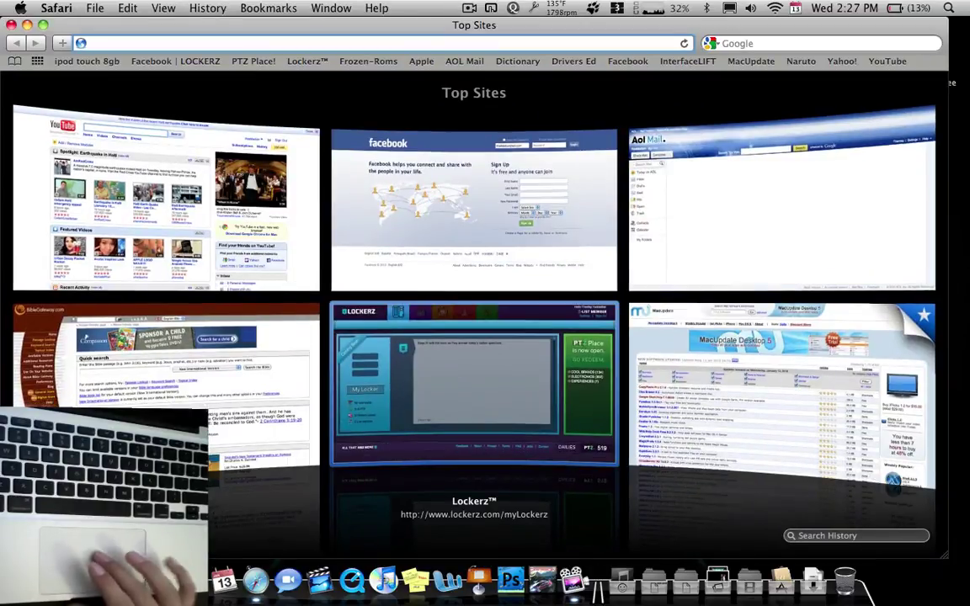
# Open BibleGateway from Top Sites in a new tab and switch back and forth between the two tabs, ending on Top Sites.
pyautogui.press('super+t')
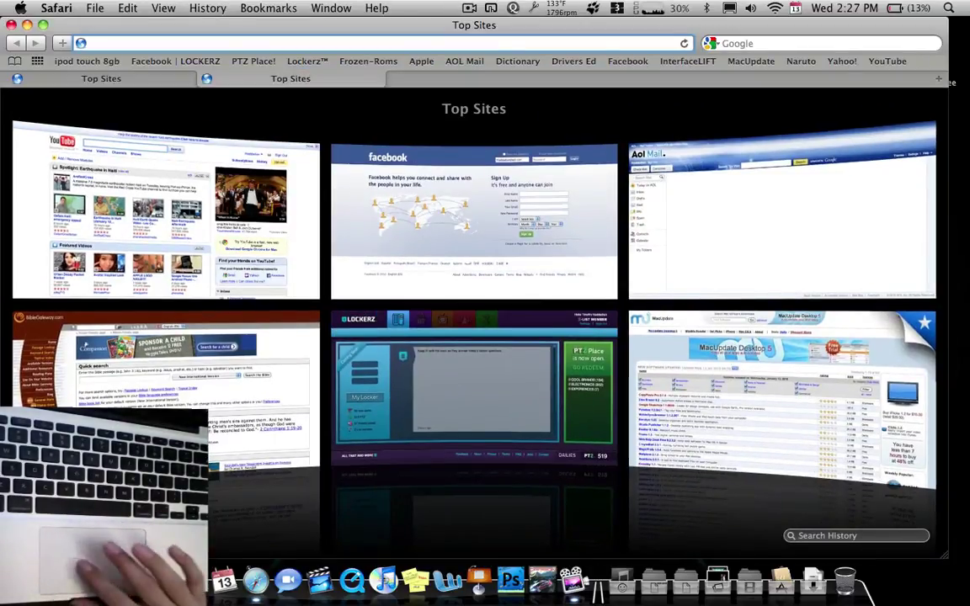
pyautogui.click(135, 350)
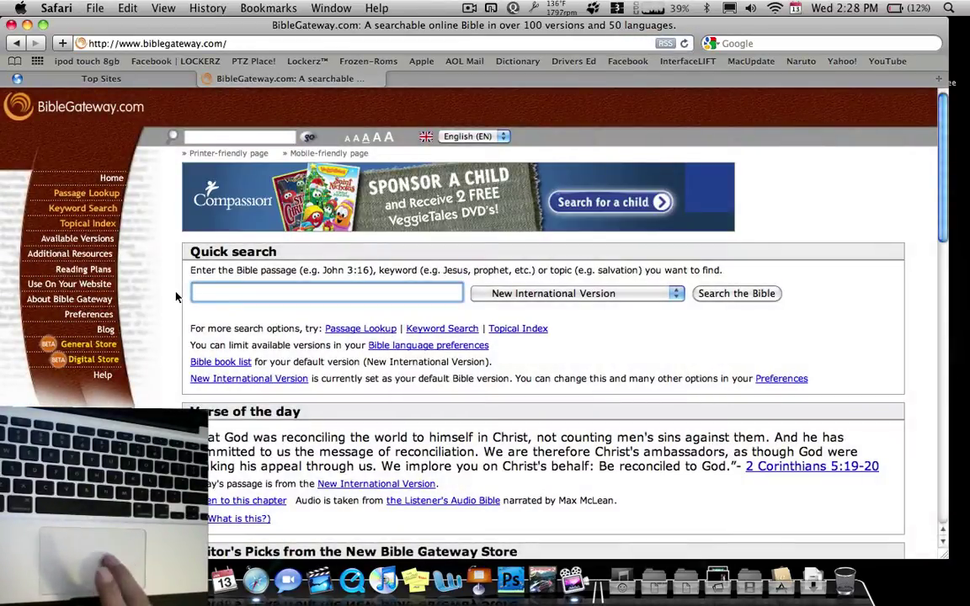
pyautogui.hotkey('ctrl', 'shift', 'Tab')
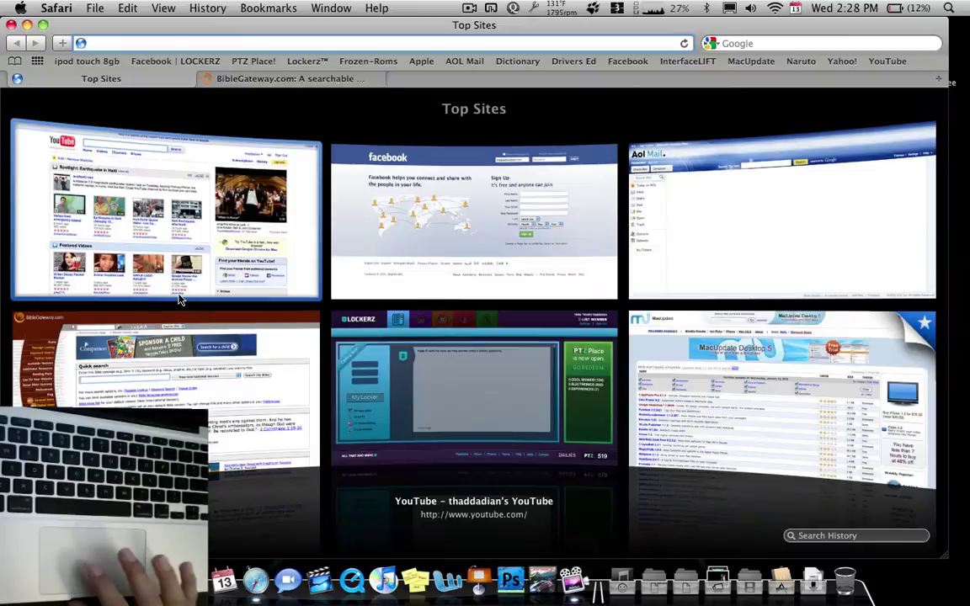
pyautogui.hotkey('ctrl', 'Tab')
pyautogui.hotkey('ctrl', 'shift', 'Tab')
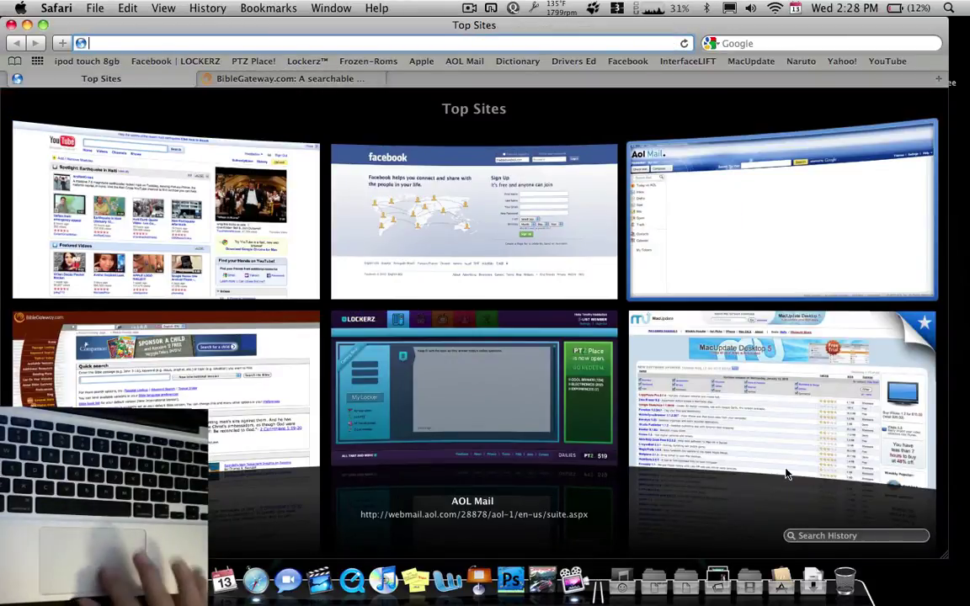
# Open MacUpdate from Top Sites in the first tab and add another new tab.
pyautogui.click(763, 412)
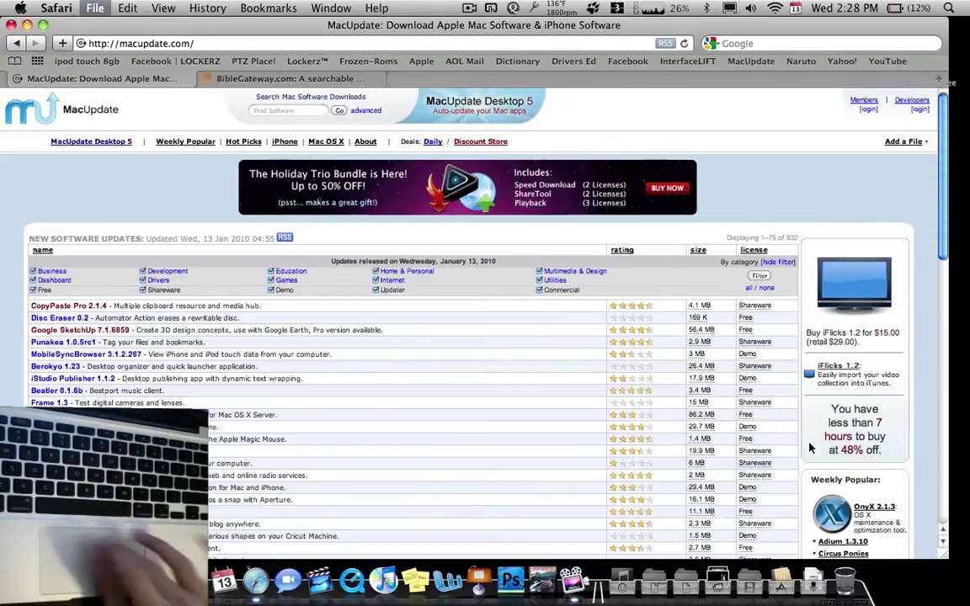
pyautogui.press('super+t')
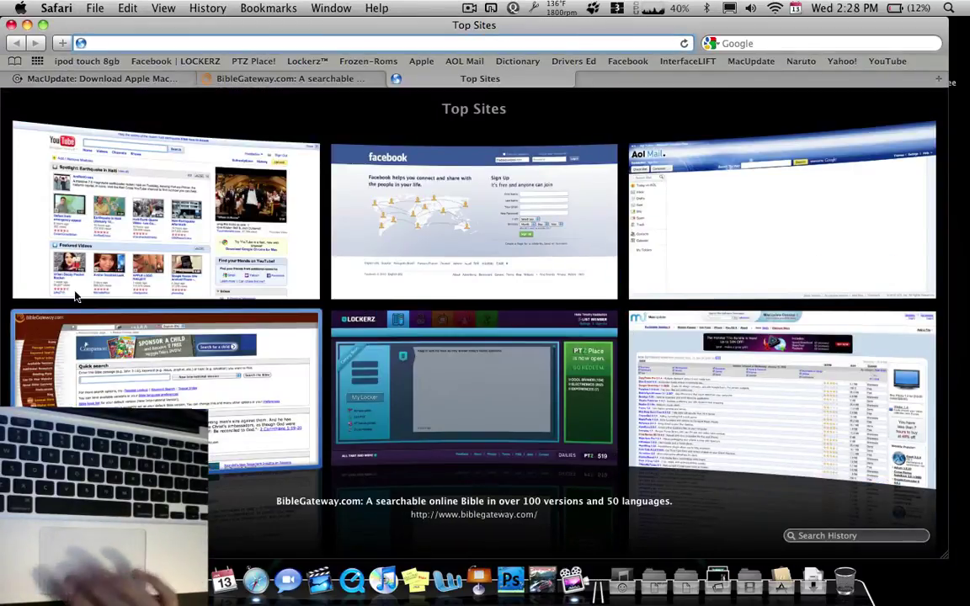
# Load the Apple bookmark in the third tab and switch back and forth through the three tabs, ending on BibleGateway.
pyautogui.click(425, 63)
pyautogui.hotkey('ctrl', 'shift', 'Tab')
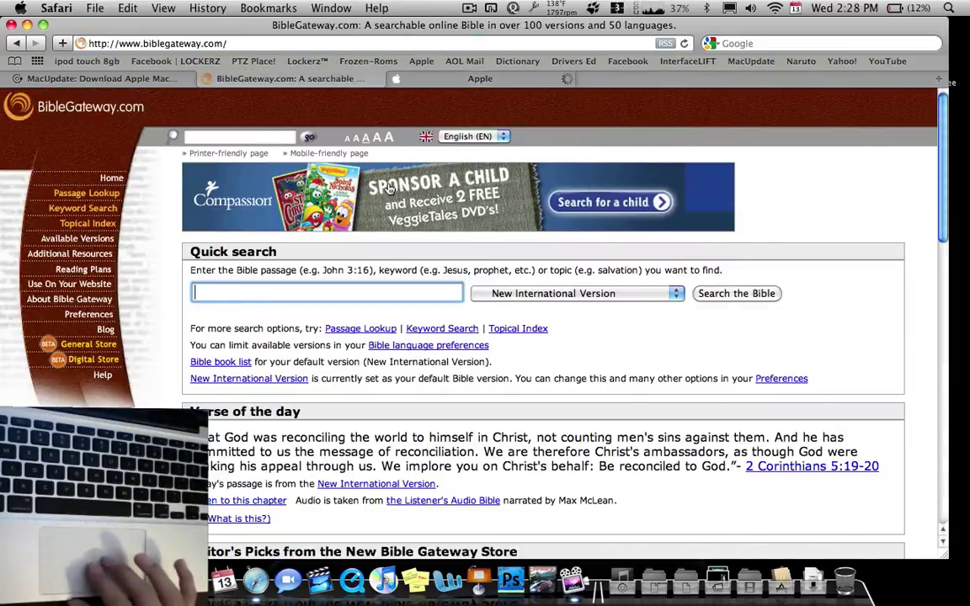
pyautogui.hotkey('ctrl', 'shift', 'Tab')
pyautogui.hotkey('ctrl', 'Tab')
pyautogui.hotkey('ctrl', 'Tab')
pyautogui.hotkey('ctrl', 'shift', 'Tab')
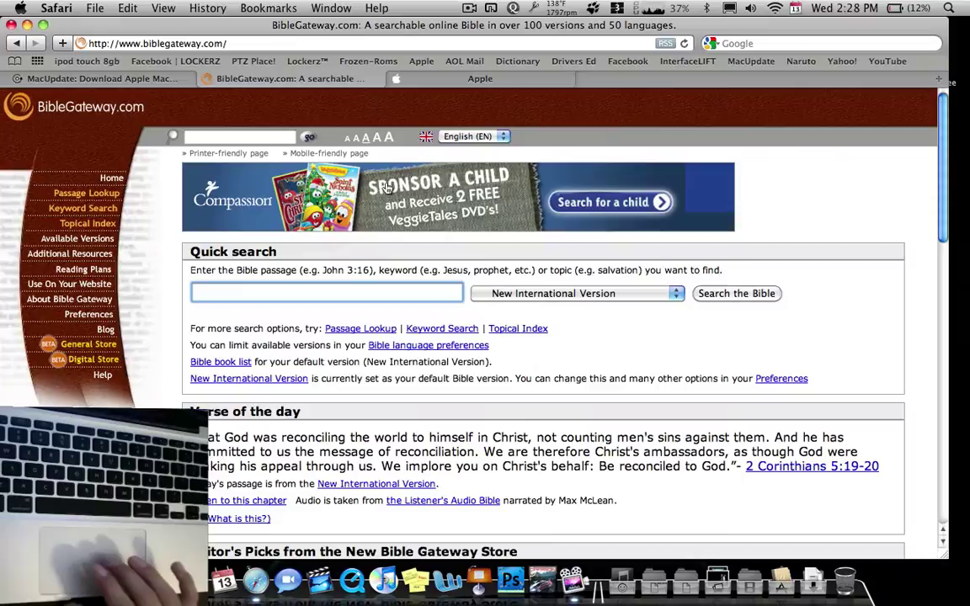
# Close the BibleGateway and Apple tabs, leaving MacUpdate, and switch from Safari back to the BetterTouchTool Gestures window.
pyautogui.press('super+w')
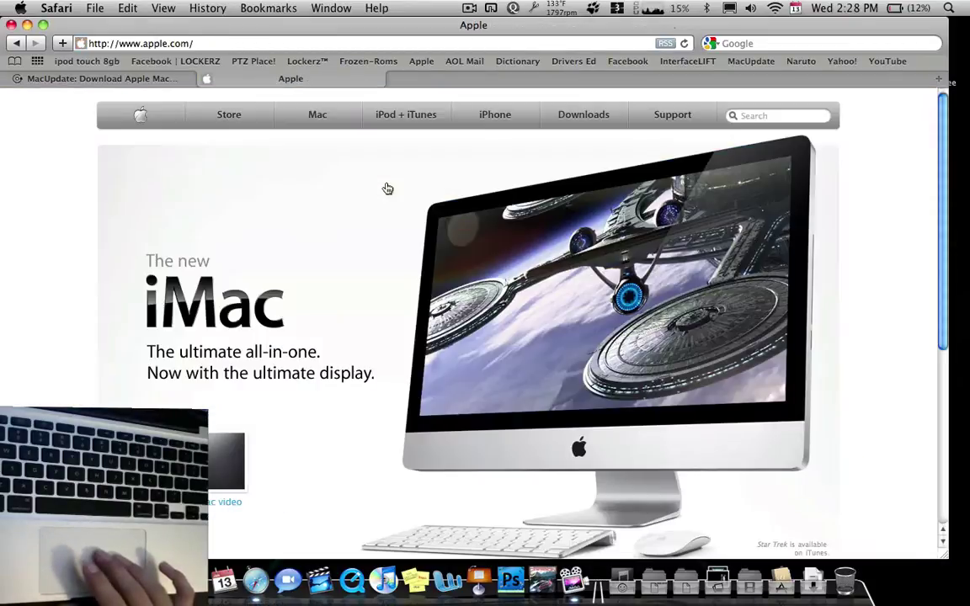
pyautogui.press('super+w')
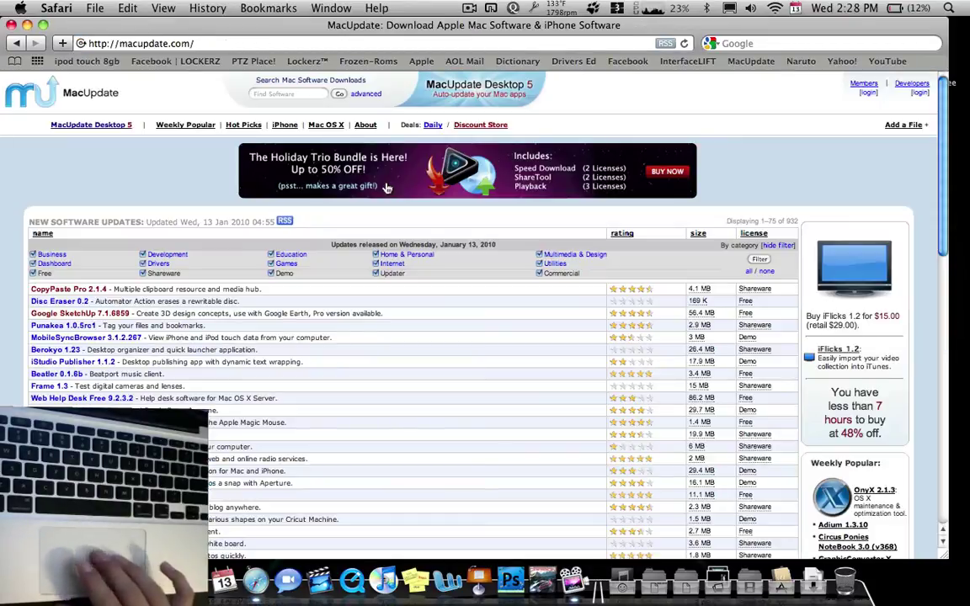
pyautogui.press('super+Tab')
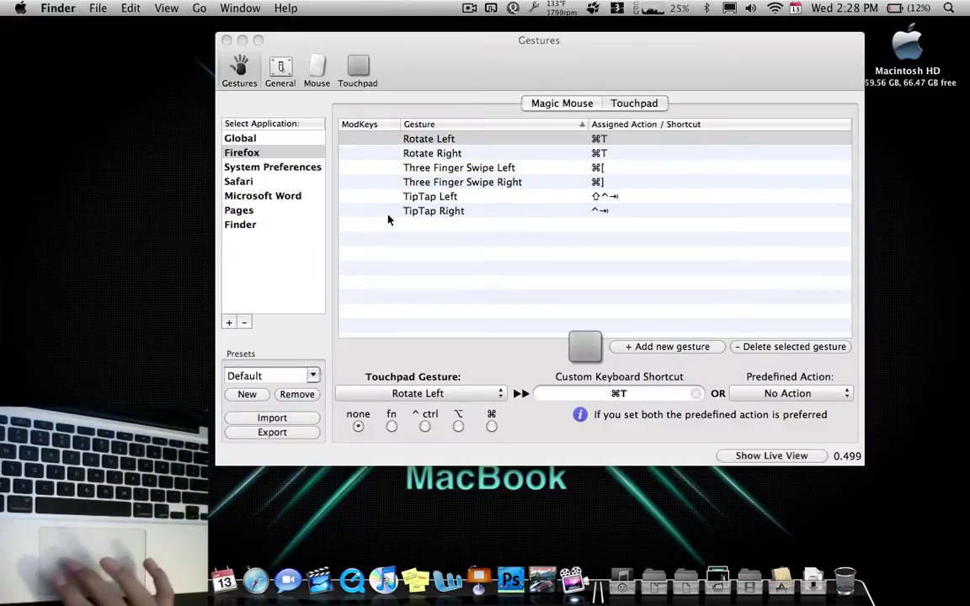
# Show the touchpad gestures assigned to System Preferences, and open System Preferences to try them.
pyautogui.click(418, 295)
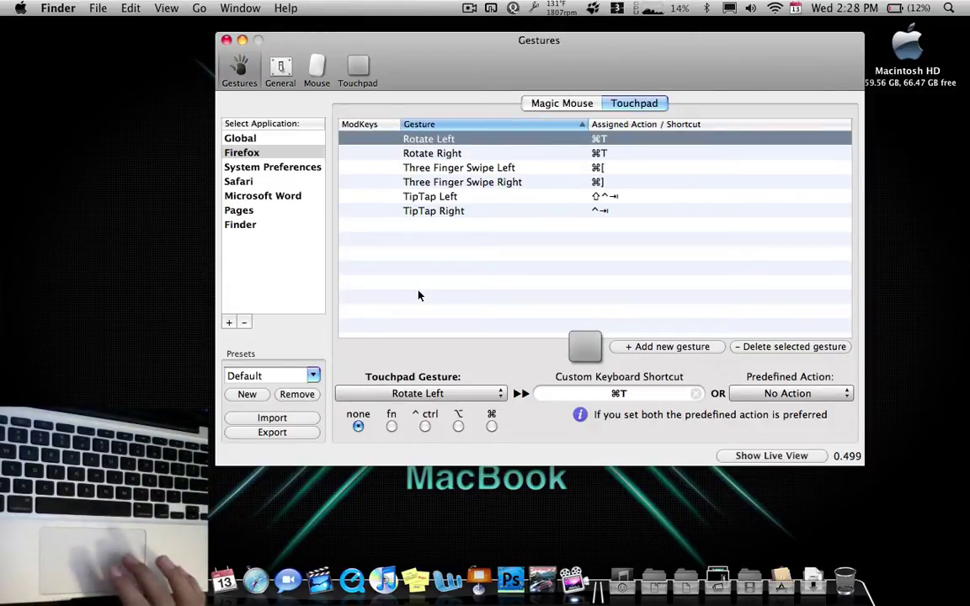
pyautogui.click(281, 166)
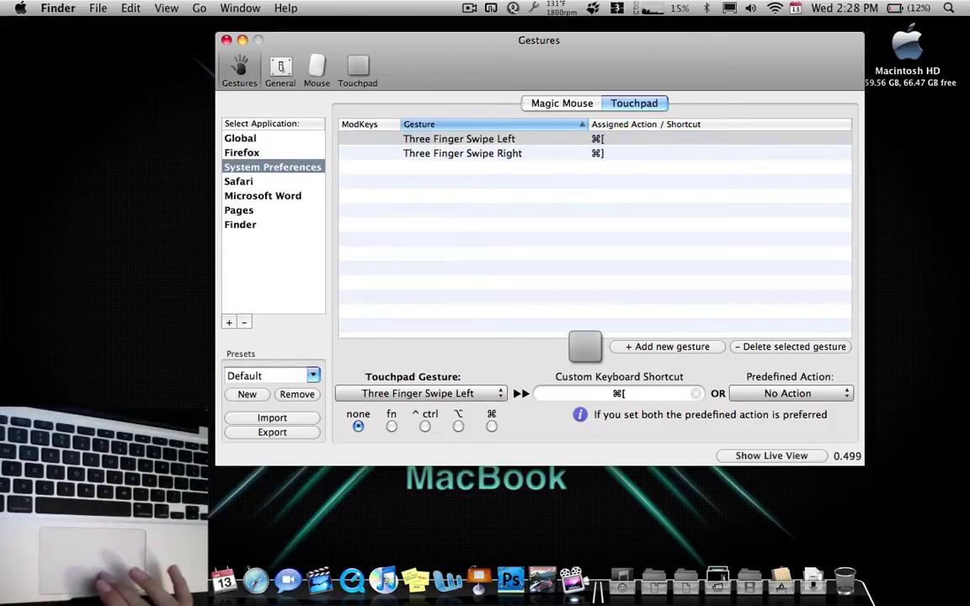
pyautogui.click(160, 580)
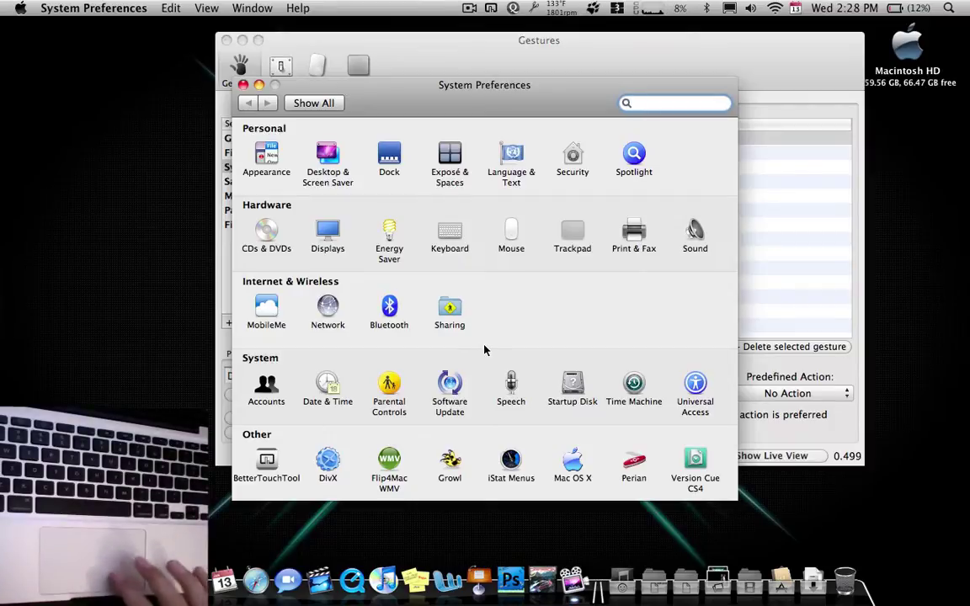
# Open the Dock preferences, go back and forward between them and the overview several times, and quit System Preferences.
pyautogui.click(363, 141)
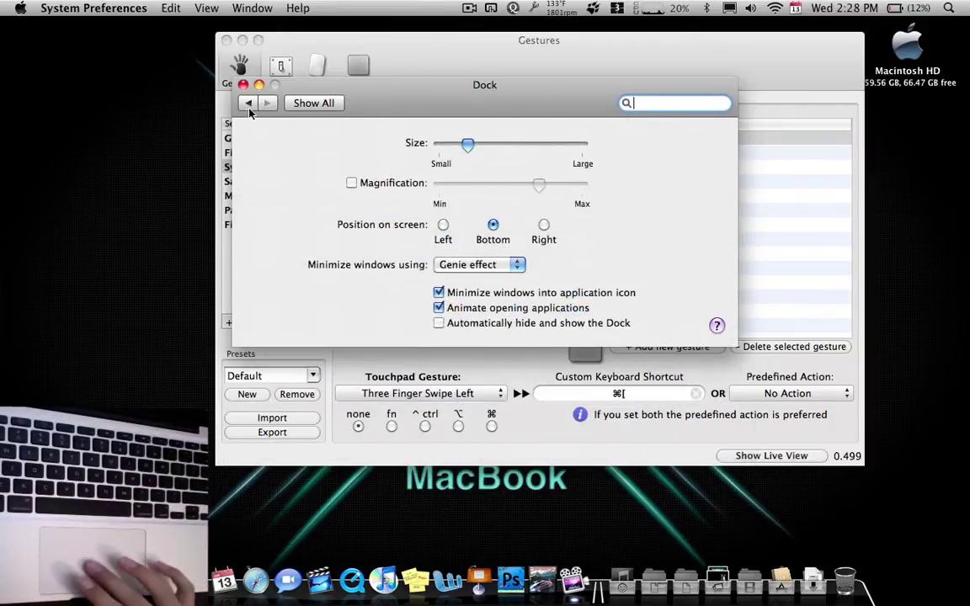
pyautogui.click(249, 103)
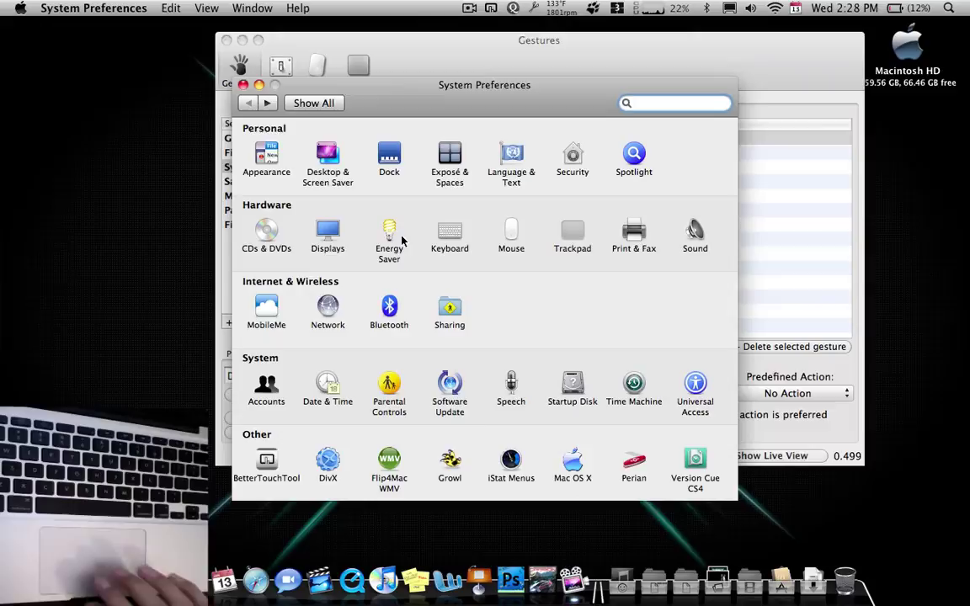
pyautogui.press('super+bracketright')
pyautogui.press('super+bracketleft')
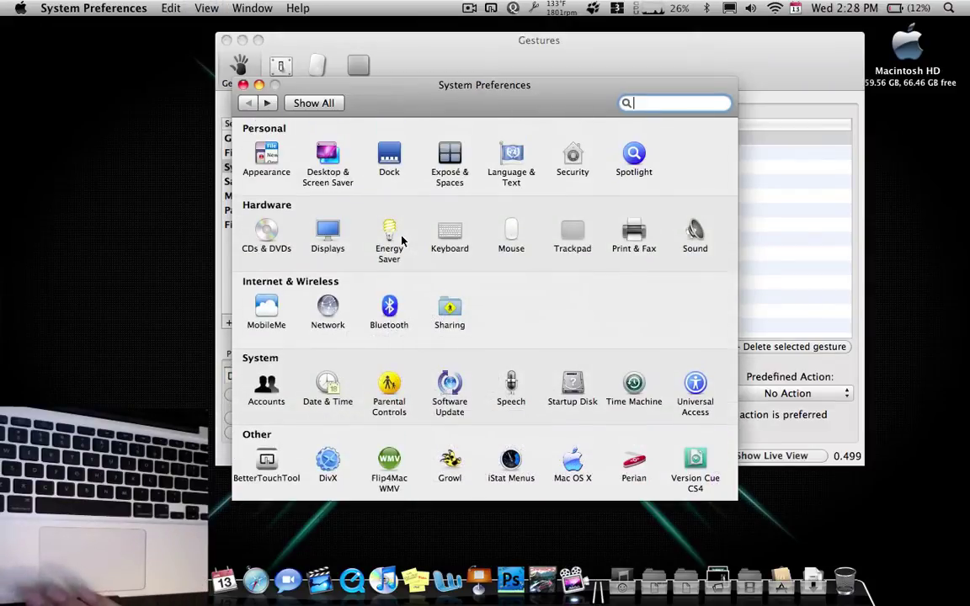
pyautogui.press('super+bracketright')
pyautogui.press('super+bracketleft')
pyautogui.press('super+bracketright')
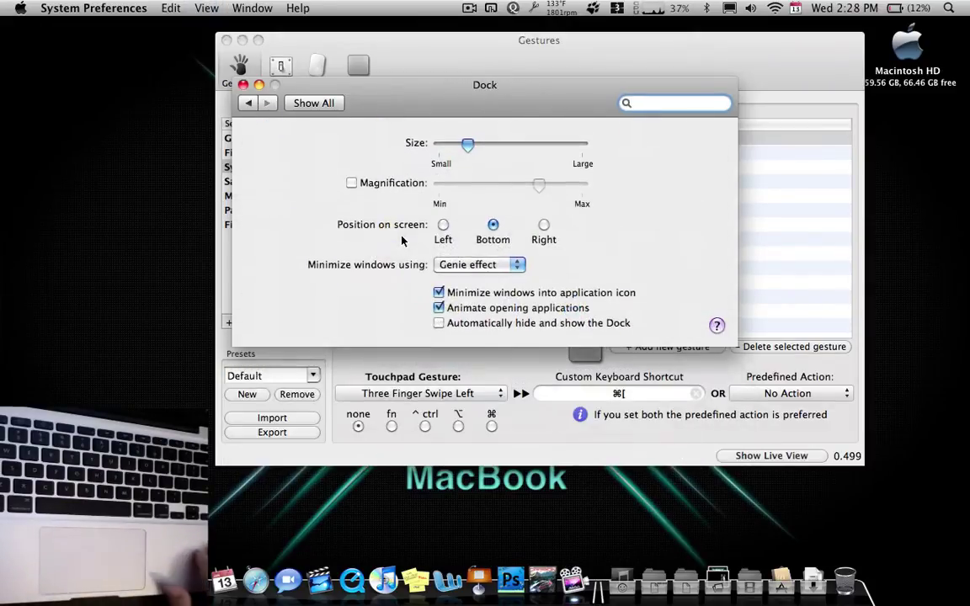
pyautogui.press('super+q')
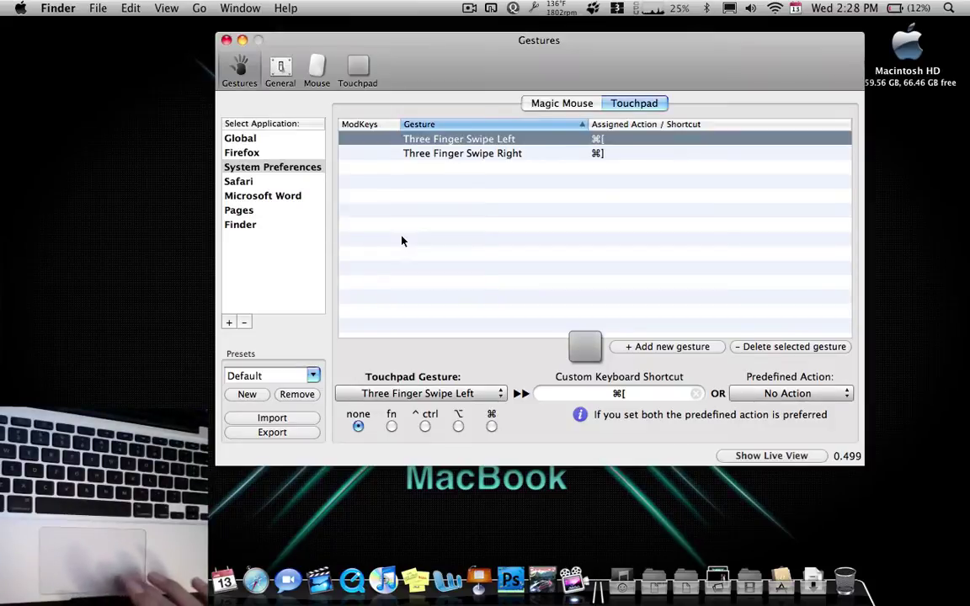
# Review the touchpad gestures for Safari and Microsoft Word, and show the Magic Mouse gestures for Pages.
pyautogui.click(240, 181)
pyautogui.click(254, 193)
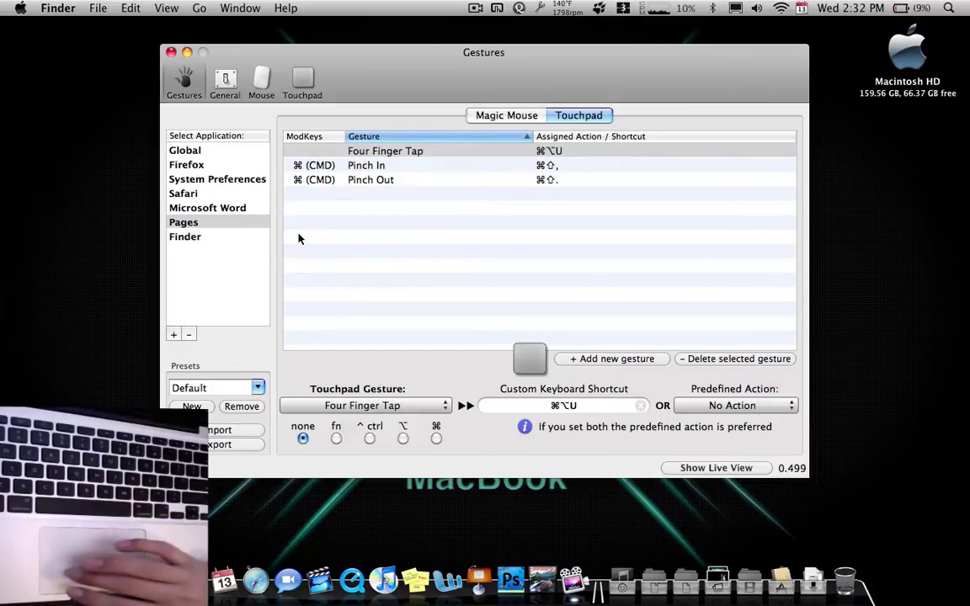
pyautogui.click(516, 115)
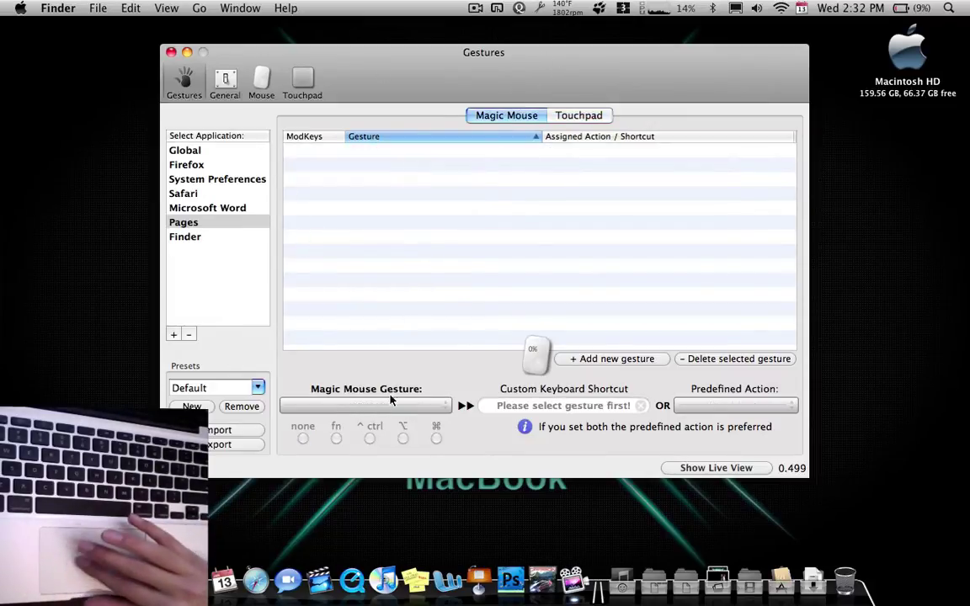
# Add a blank Magic Mouse gesture for Pages, look through the available gesture types, and delete the blank gesture.
pyautogui.click(607, 363)
pyautogui.click(442, 406)
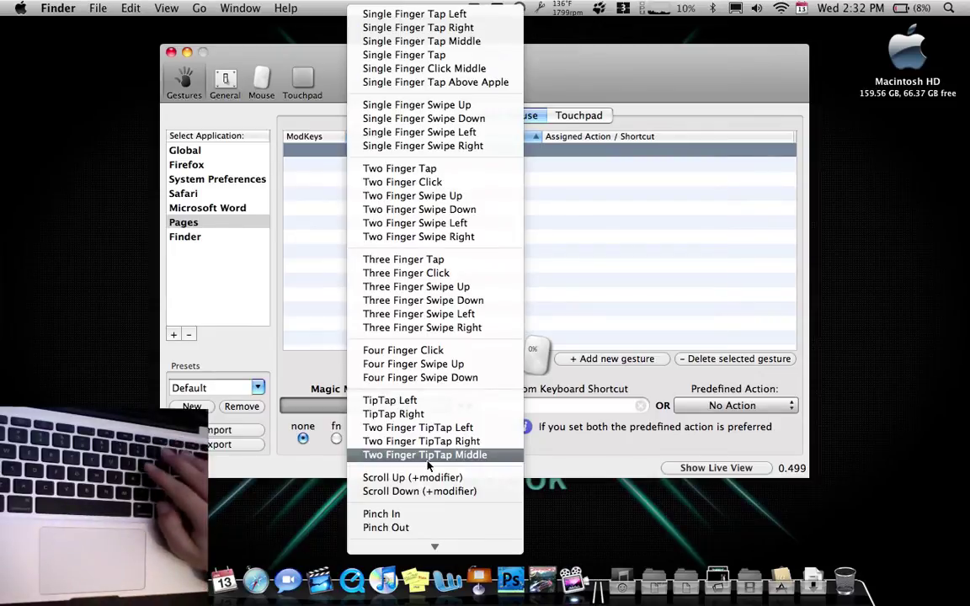
pyautogui.click(568, 467)
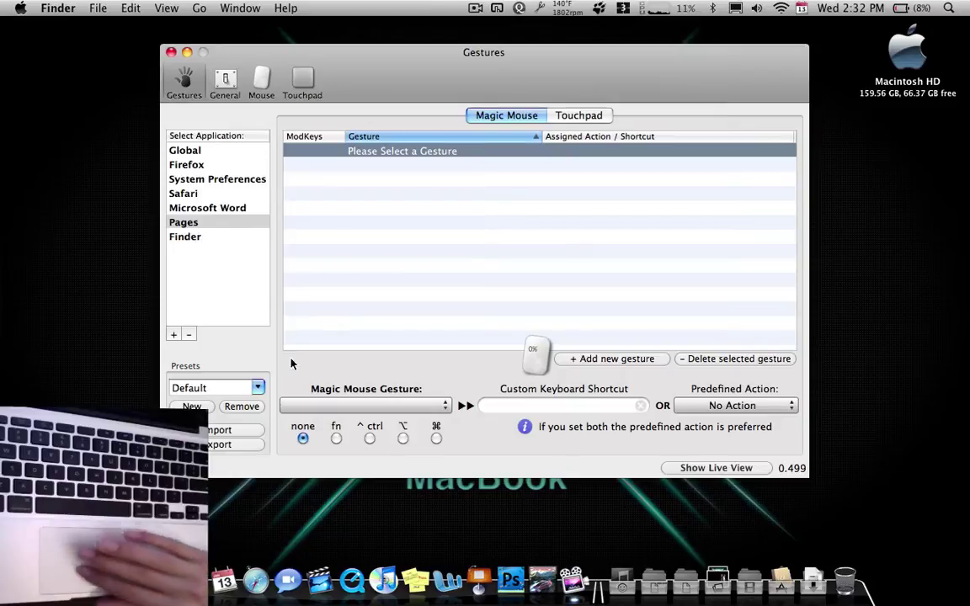
pyautogui.click(406, 168)
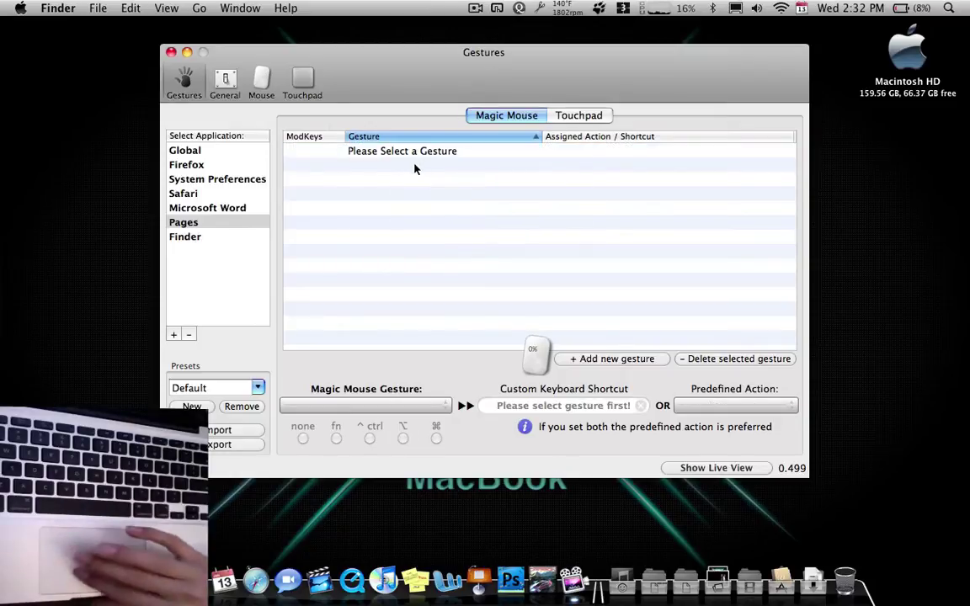
pyautogui.click(437, 153)
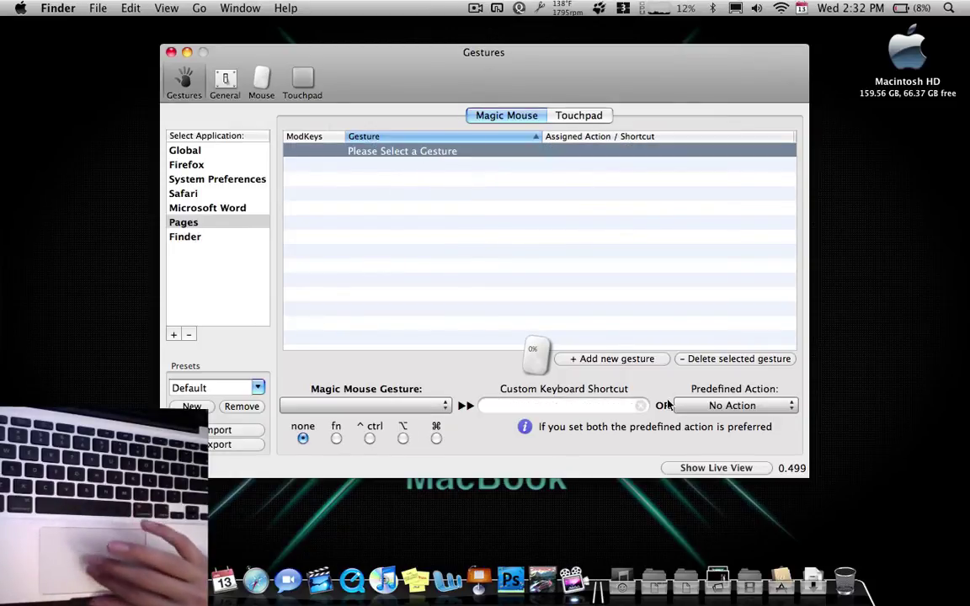
pyautogui.click(737, 362)
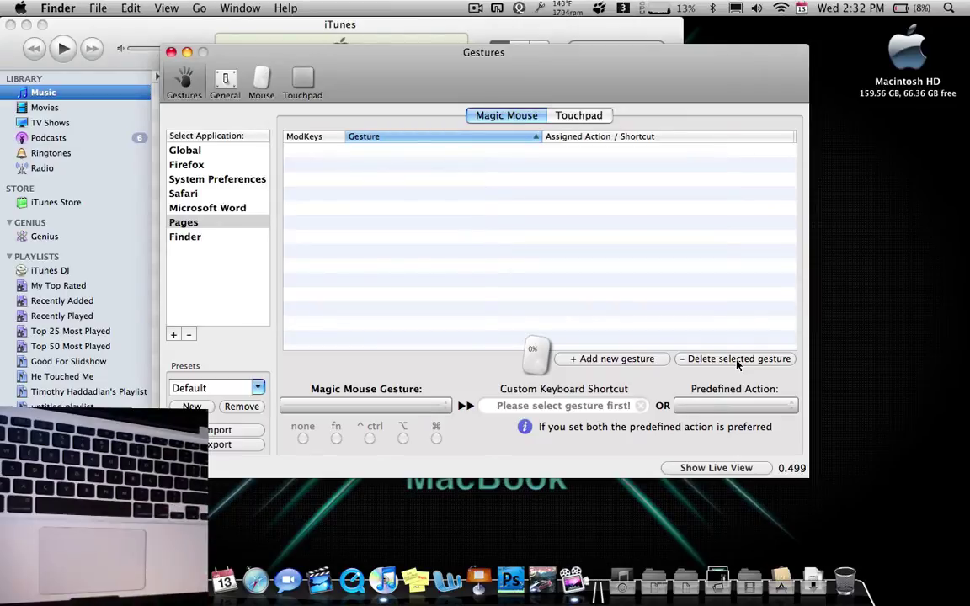
# Start music playback in iTunes and skip to the next song.
pyautogui.press('F8')
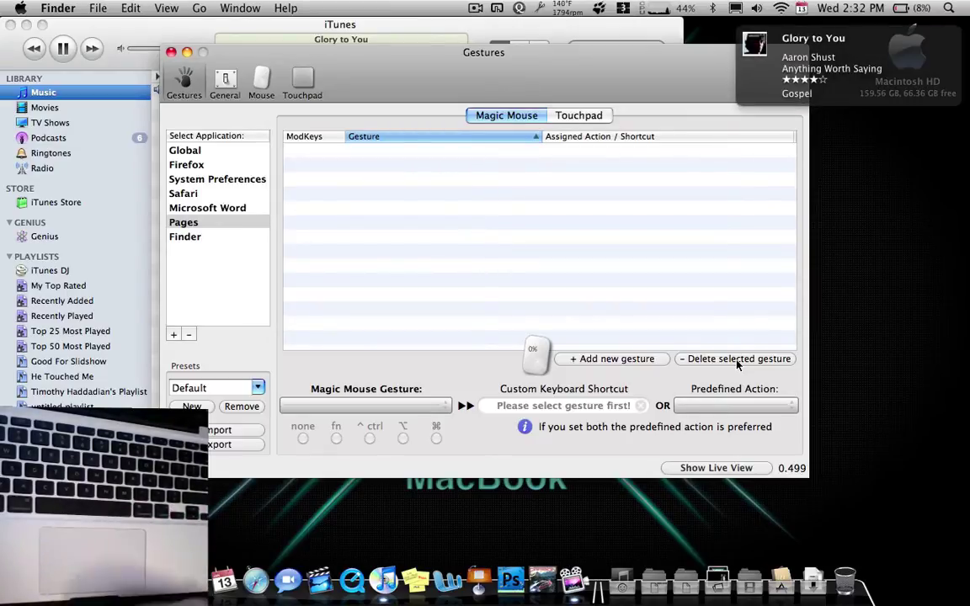
pyautogui.press('XF86AudioNext')
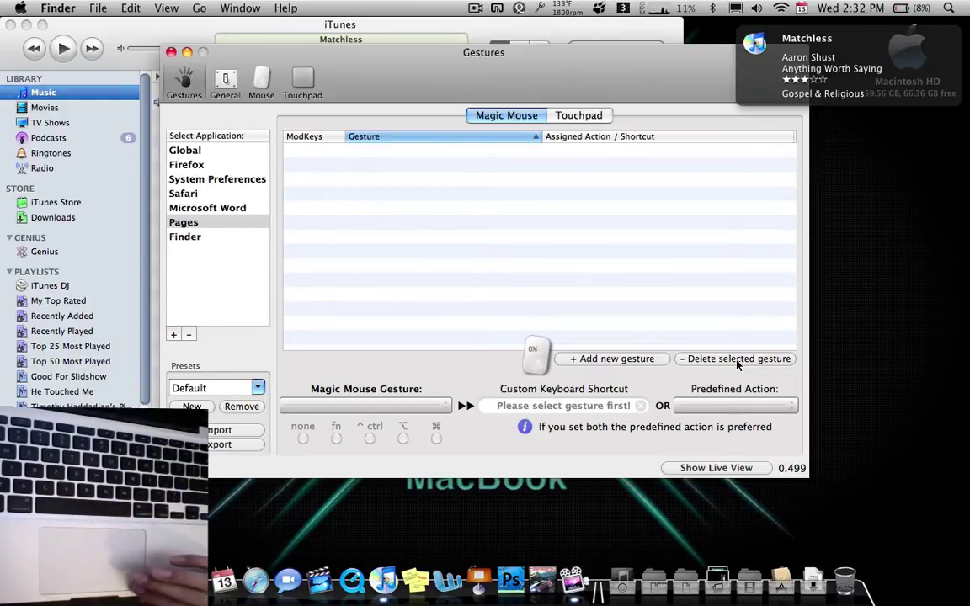
# Adjust the system volume and toggle mute on and off several times, ending with the sound on.
pyautogui.press('XF86AudioLowerVolume')
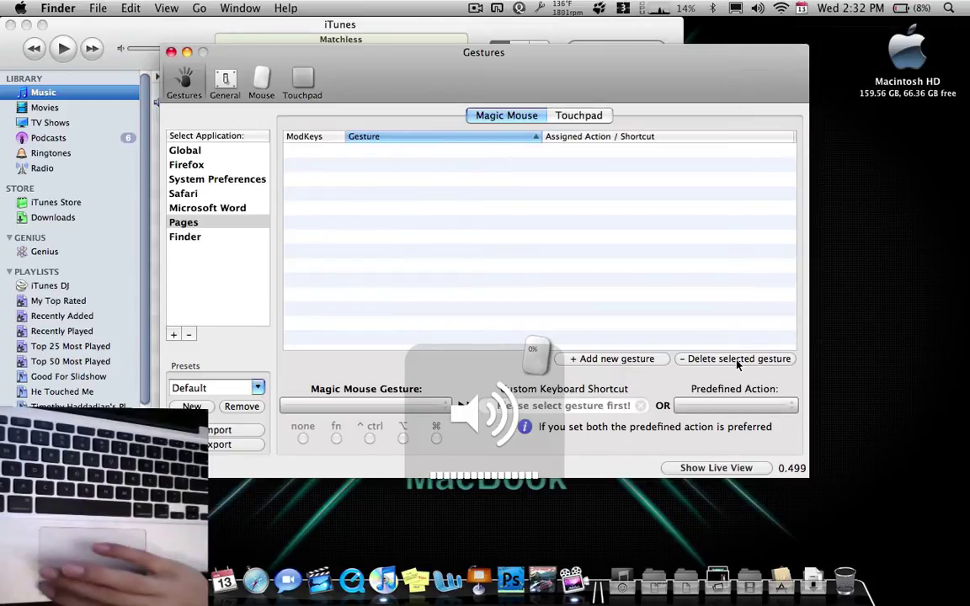
pyautogui.click(738, 364)
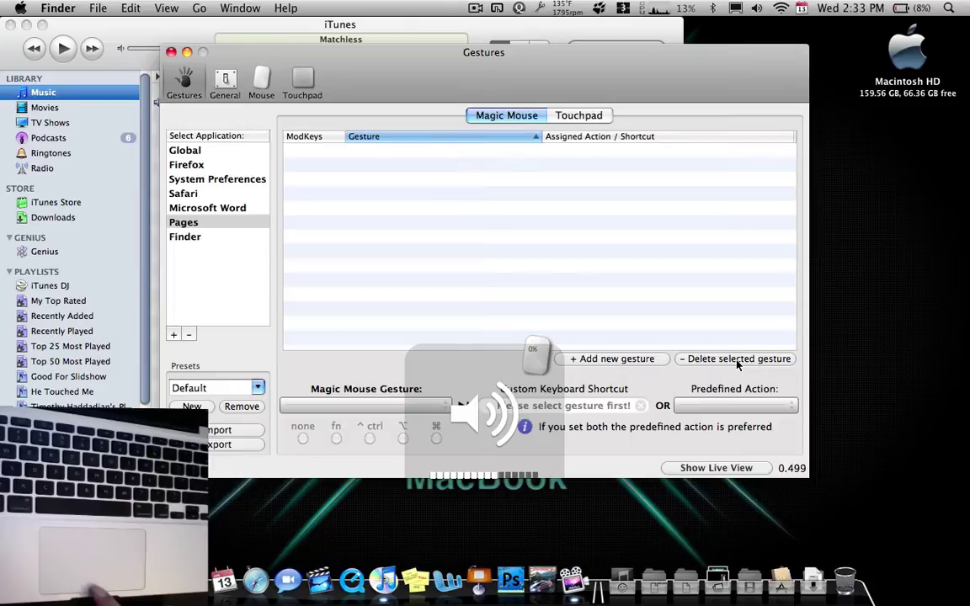
pyautogui.press('XF86AudioMute')
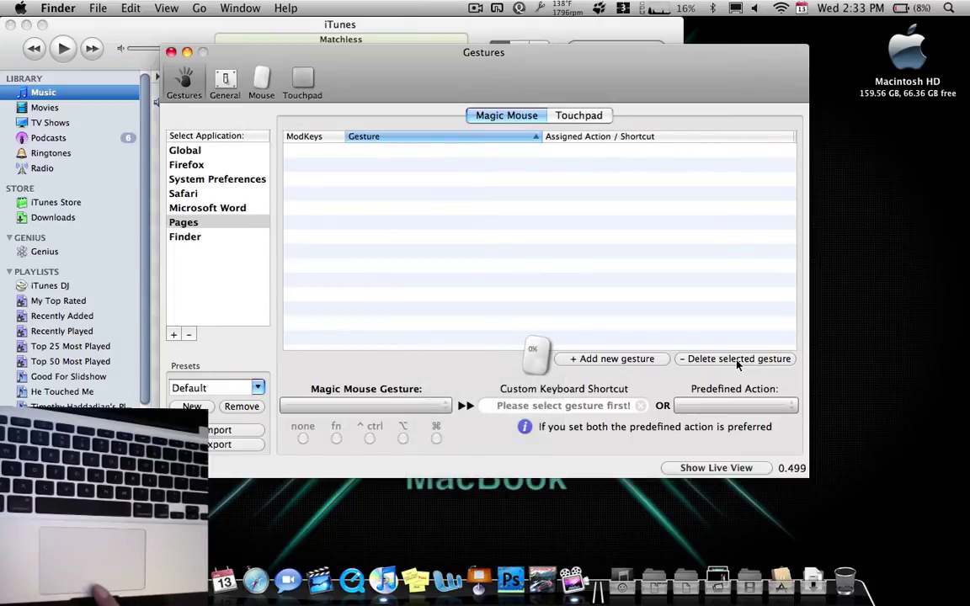
pyautogui.press('XF86AudioMute')
pyautogui.press('XF86AudioMute')
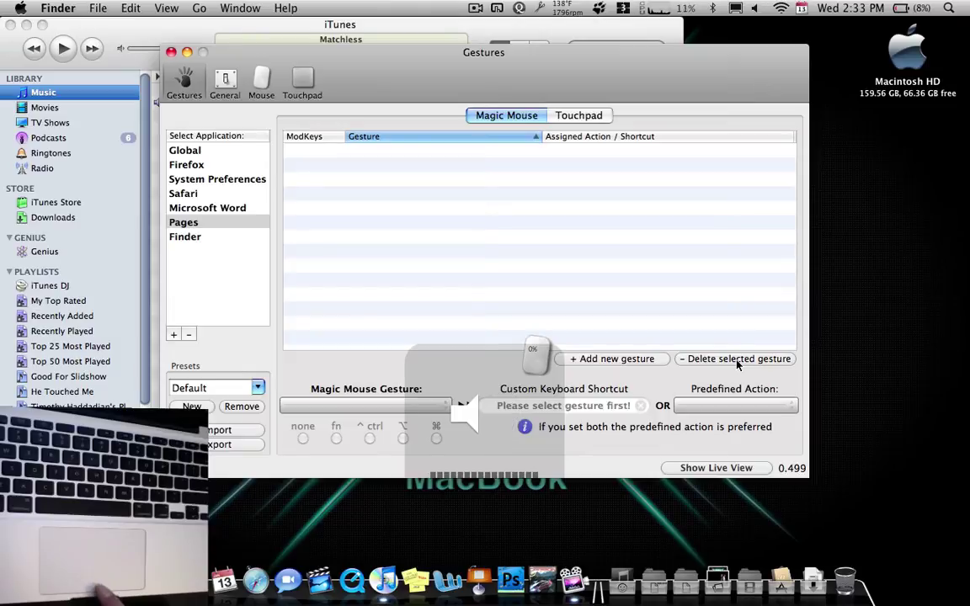
pyautogui.press('XF86AudioMute')
# In the Touchpad tap settings, set top taps to use the whole top area and bottom taps the whole bottom area.
pyautogui.click(302, 80)
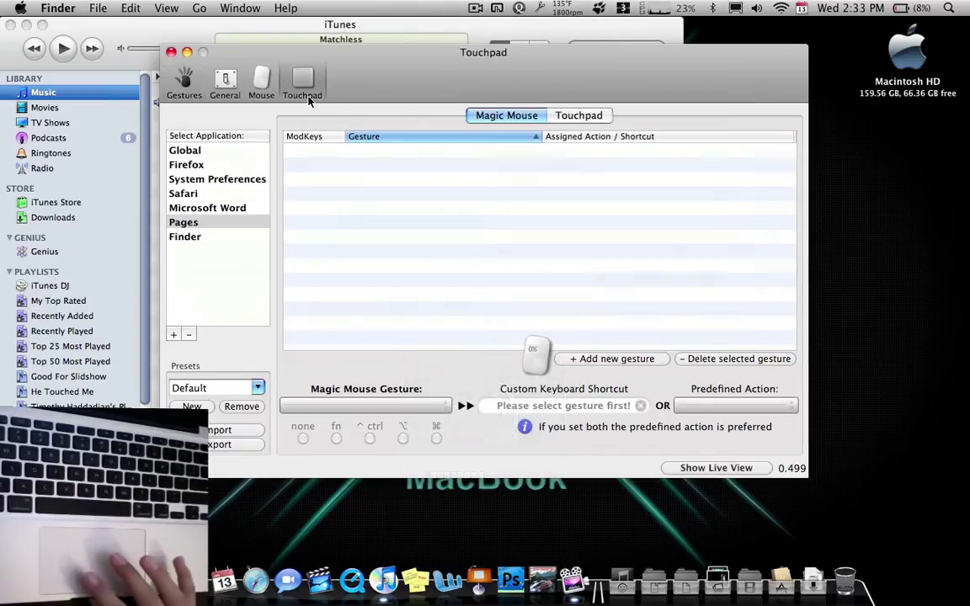
pyautogui.click(488, 158)
pyautogui.click(488, 175)
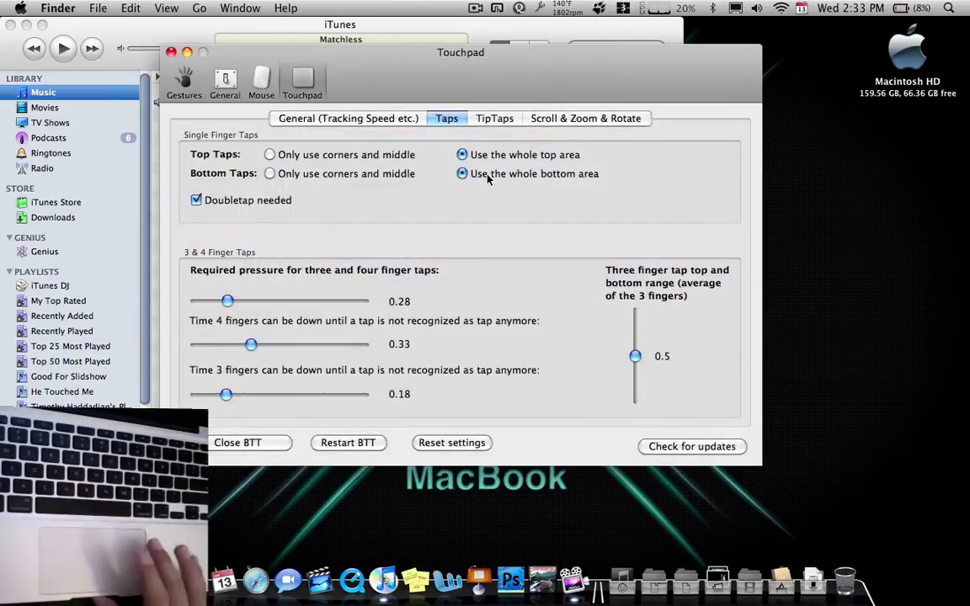
# Review the touchpad's scroll, zoom and rotate, TipTap, tap and general tracking speed settings.
pyautogui.click(566, 118)
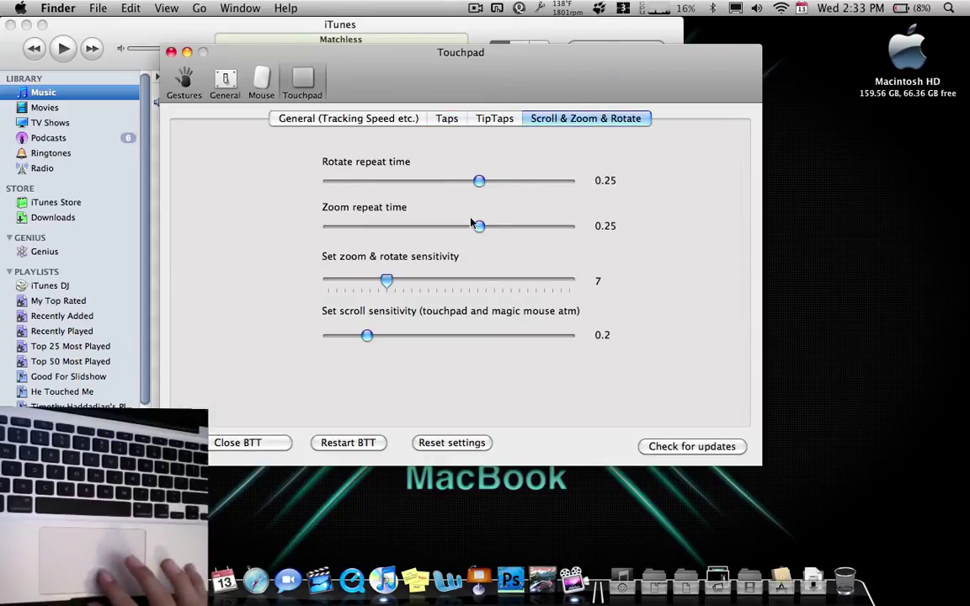
pyautogui.click(482, 121)
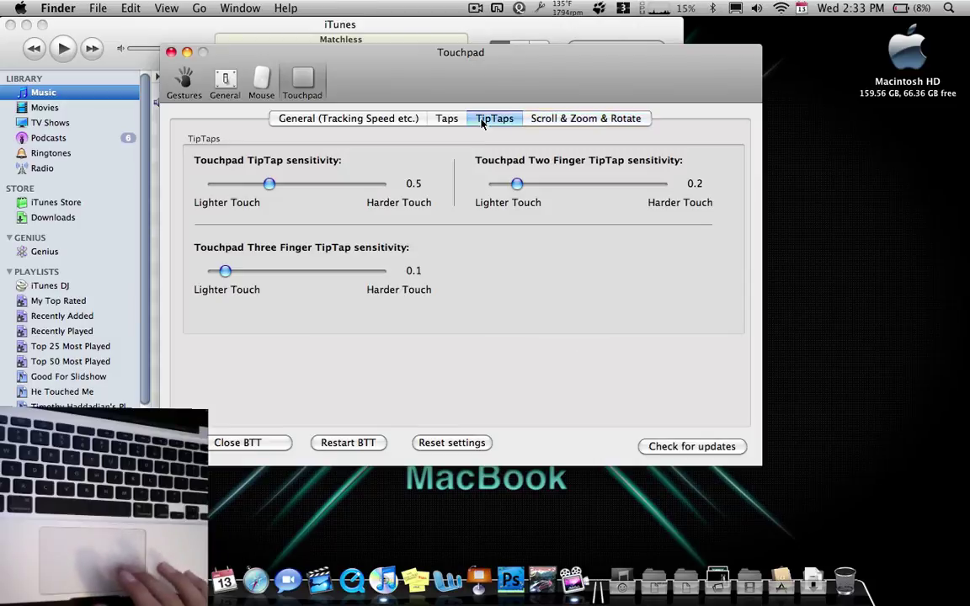
pyautogui.click(446, 116)
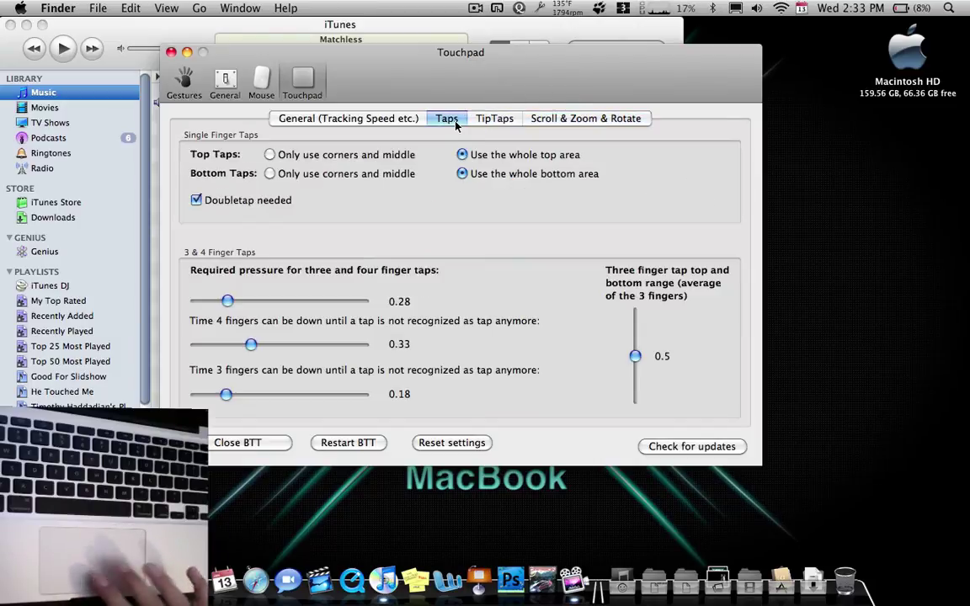
pyautogui.click(343, 122)
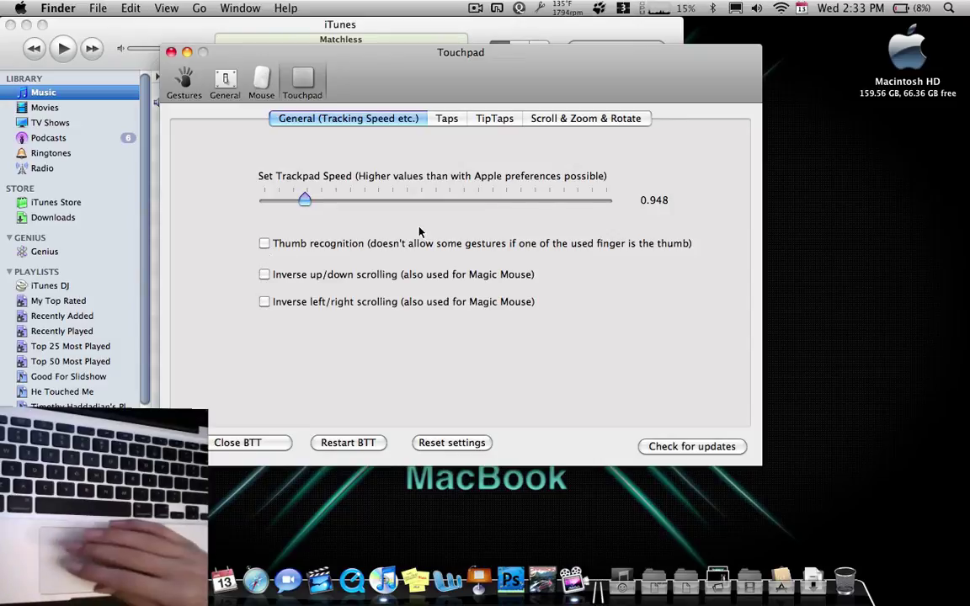
# Close the BetterTouchTool settings window and the iTunes window, returning to the empty desktop.
pyautogui.click(171, 53)
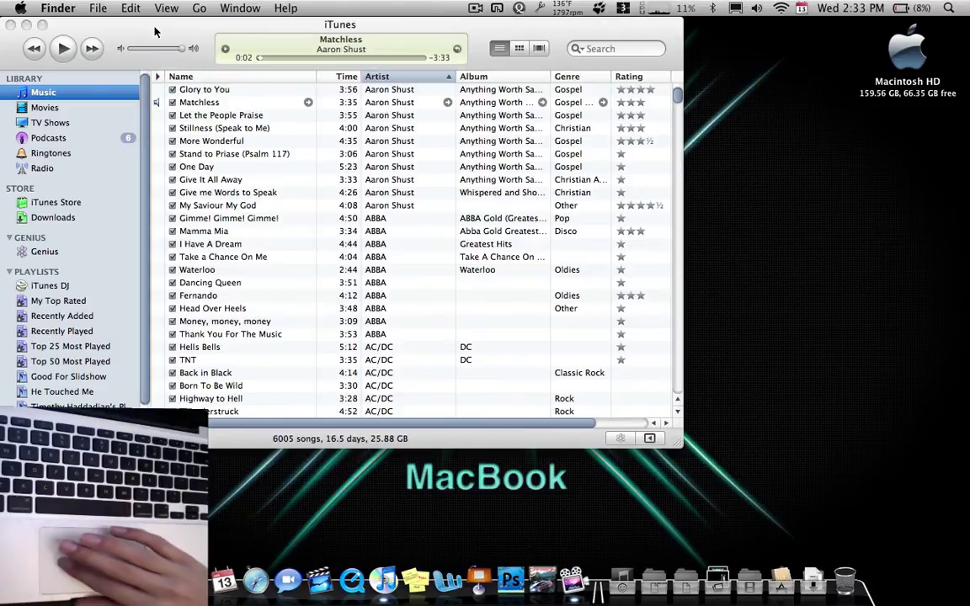
pyautogui.click(154, 31)
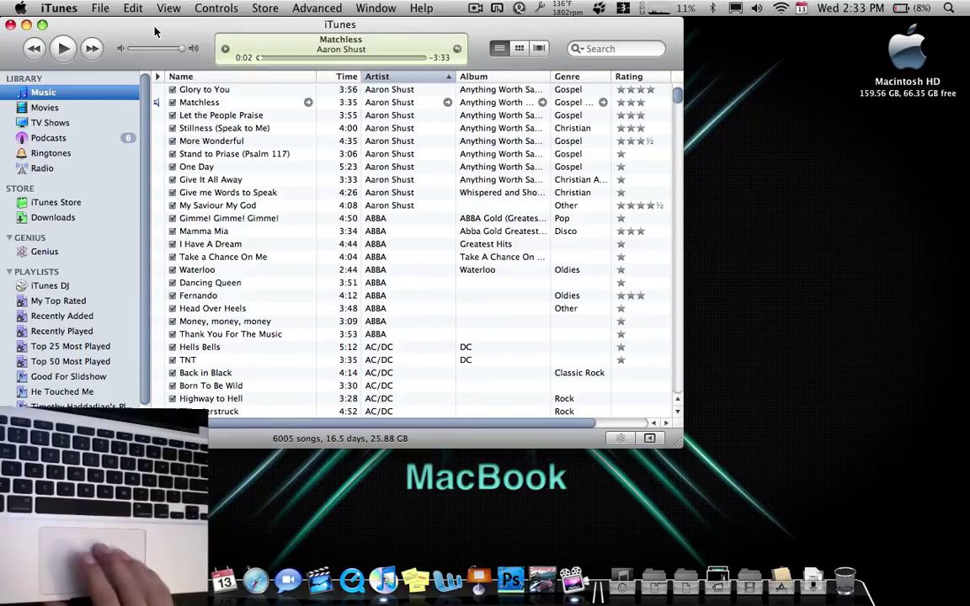
pyautogui.press('super+w')
pyautogui.click(162, 69)
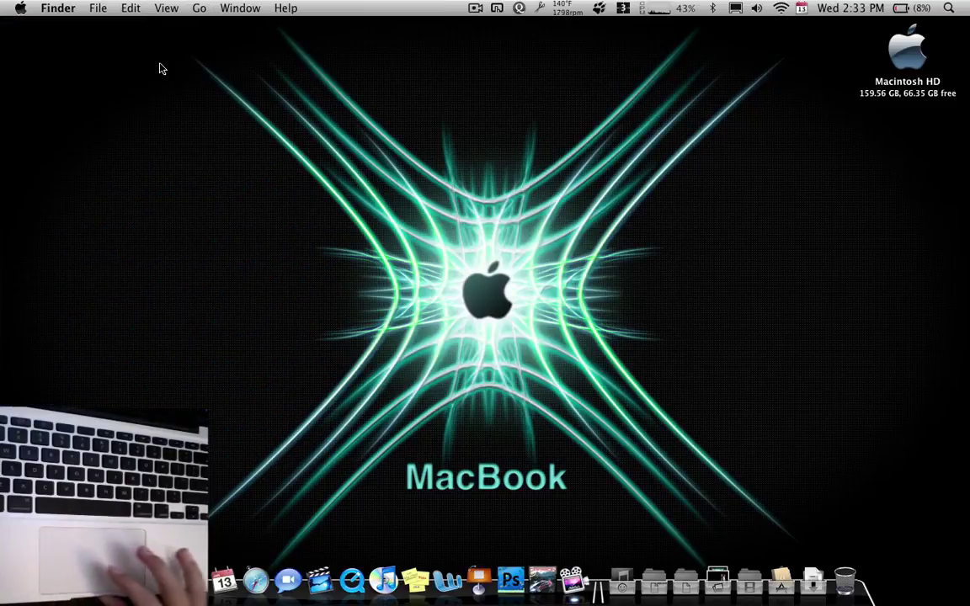